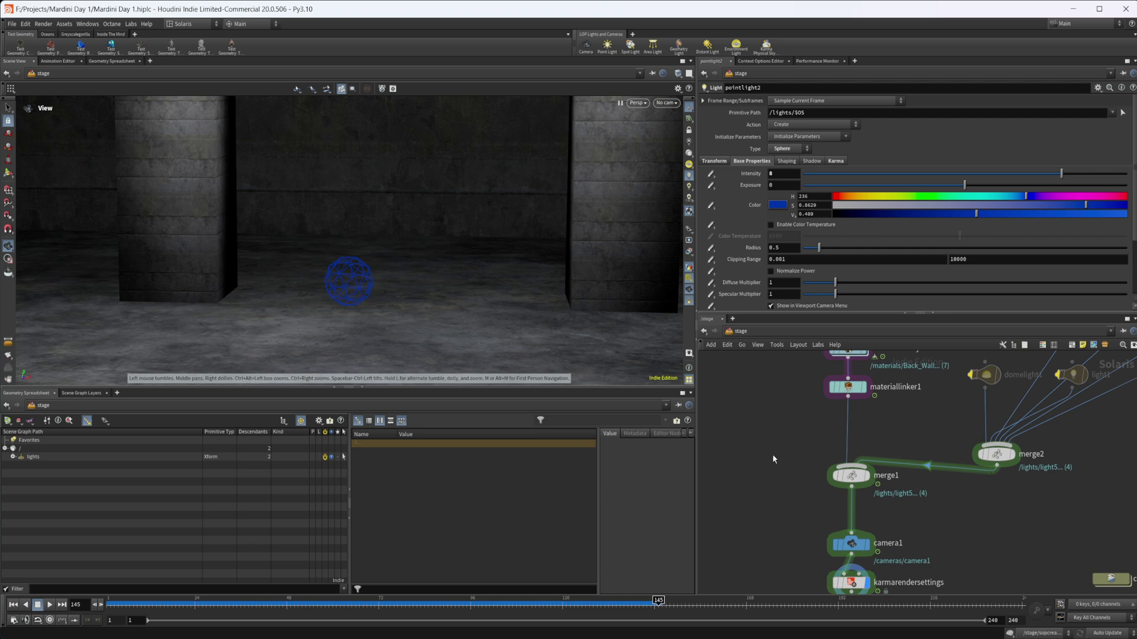
Step: Open the sopcreate1 node to enter its geometry network
middle_drag(815, 426, 809, 525)
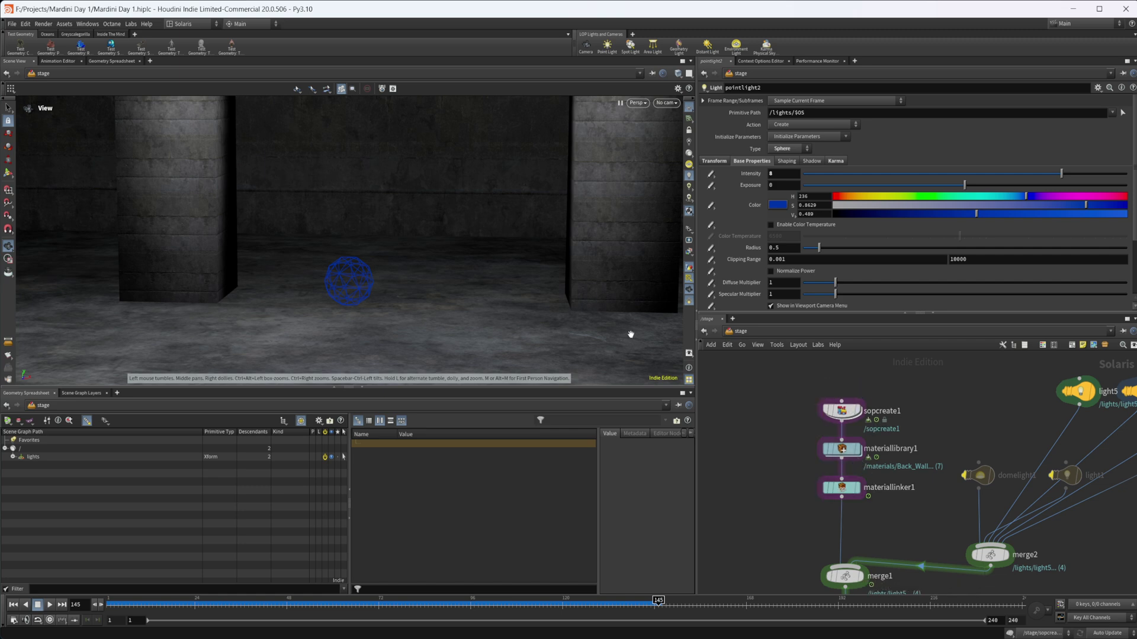
drag(462, 286, 406, 292)
middle_drag(765, 431, 745, 436)
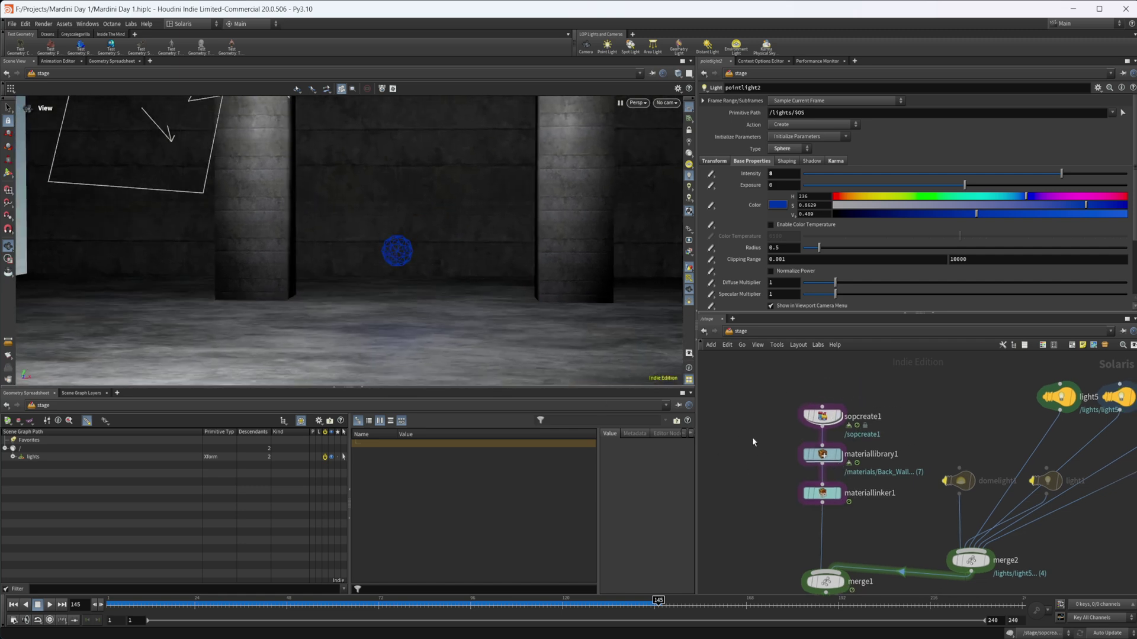
double_click(825, 419)
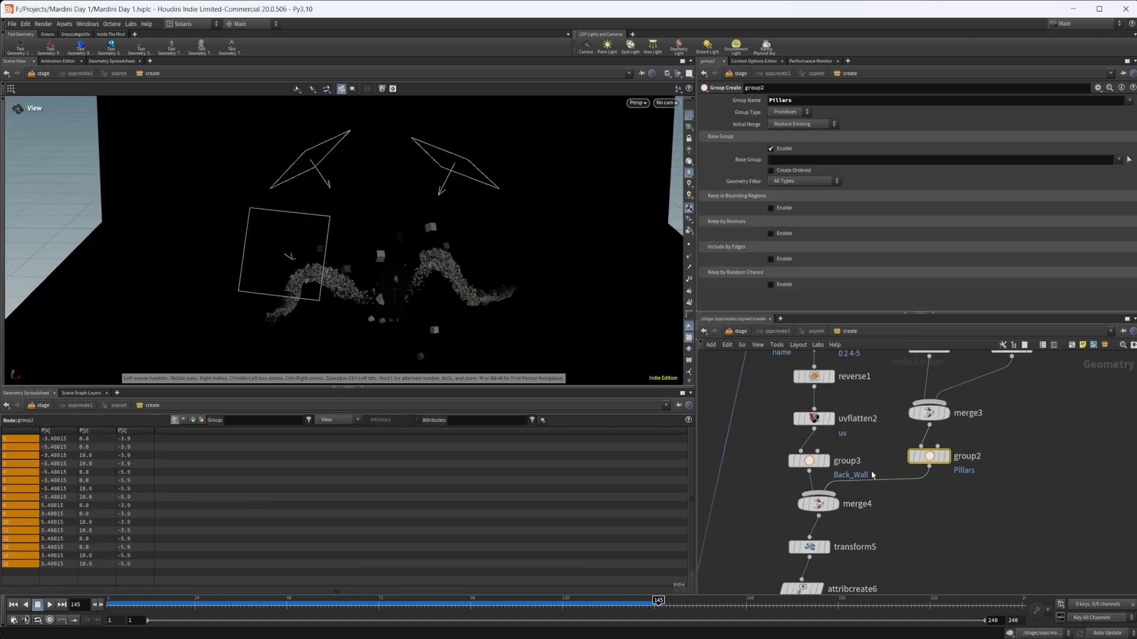
Step: Look over the geometry network and locate the particle source and popnet branches
scroll(896, 463, down, 10)
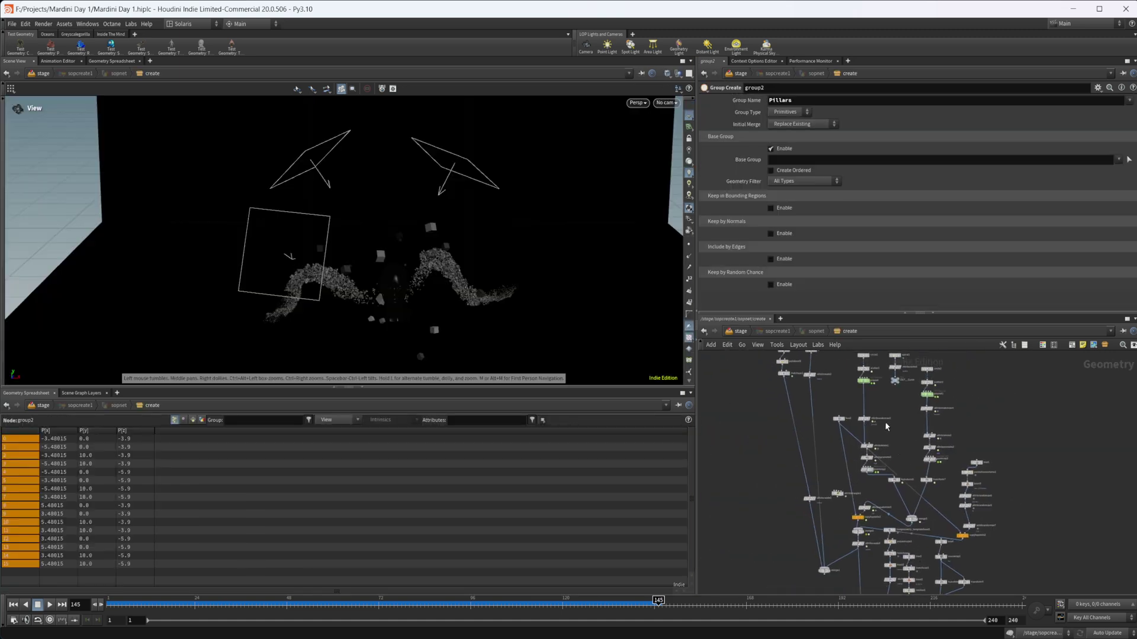
scroll(893, 482, down, 5)
middle_drag(965, 503, 990, 445)
scroll(932, 454, up, 5)
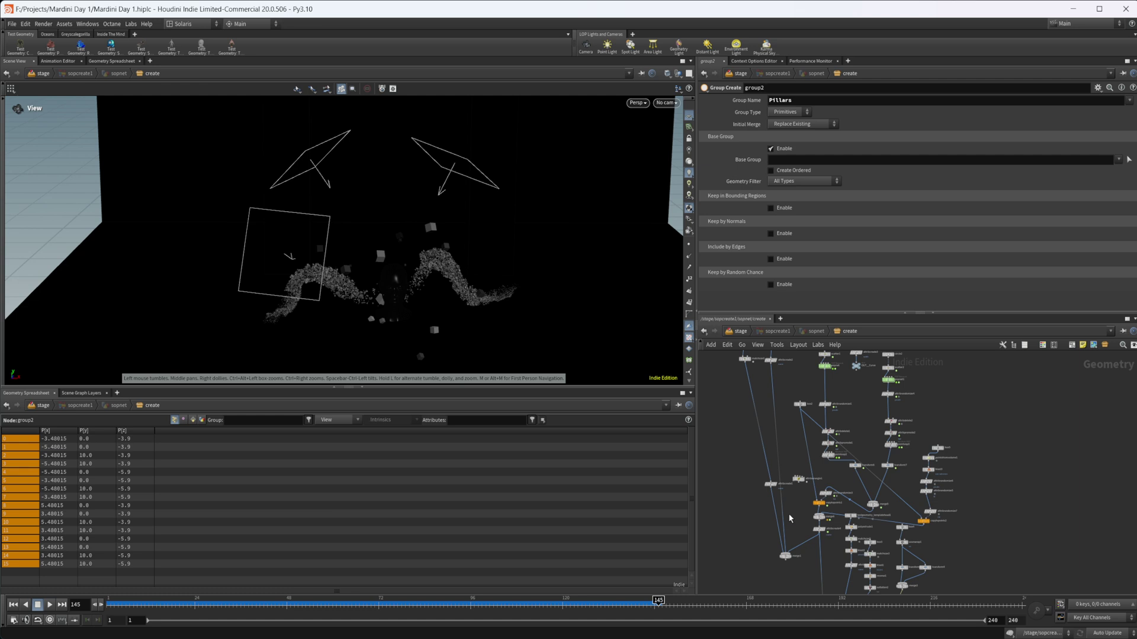
scroll(789, 519, up, 2)
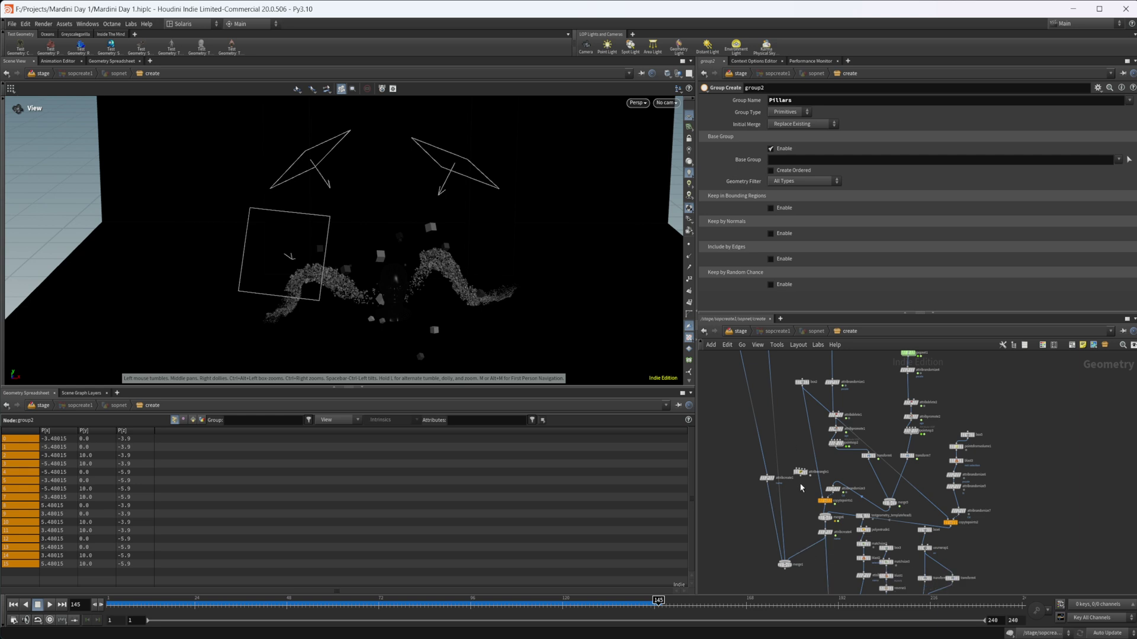
middle_drag(822, 461, 836, 493)
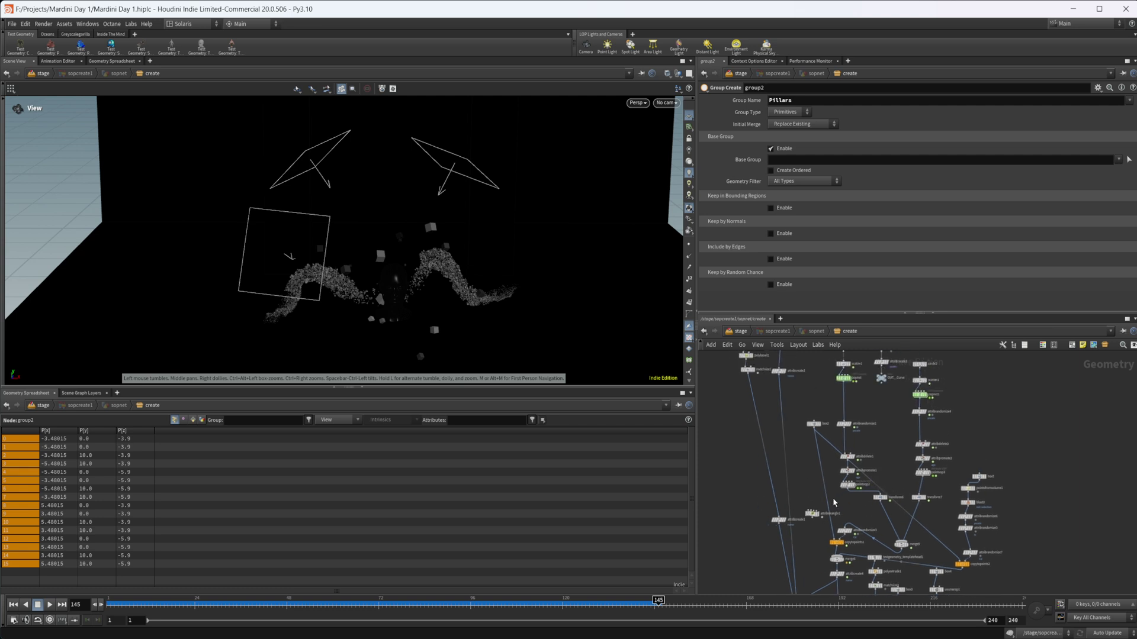
middle_drag(1042, 529, 1047, 446)
middle_drag(989, 500, 994, 563)
scroll(853, 500, up, 6)
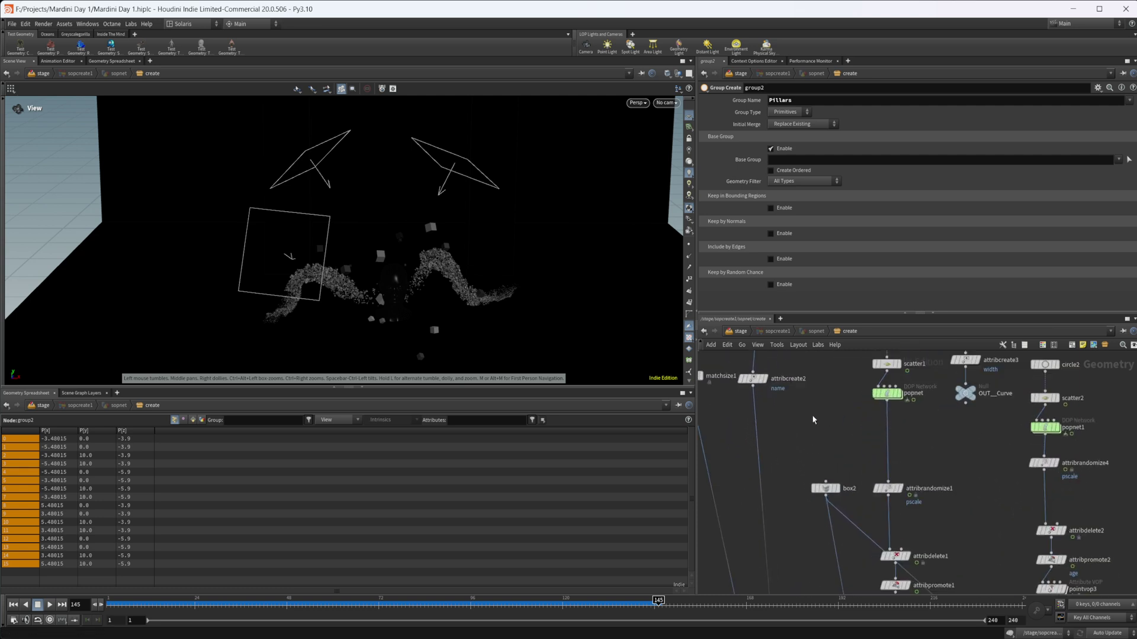
mouse_move(854, 499)
middle_down()
mouse_move(879, 518)
mouse_move(847, 481)
middle_up()
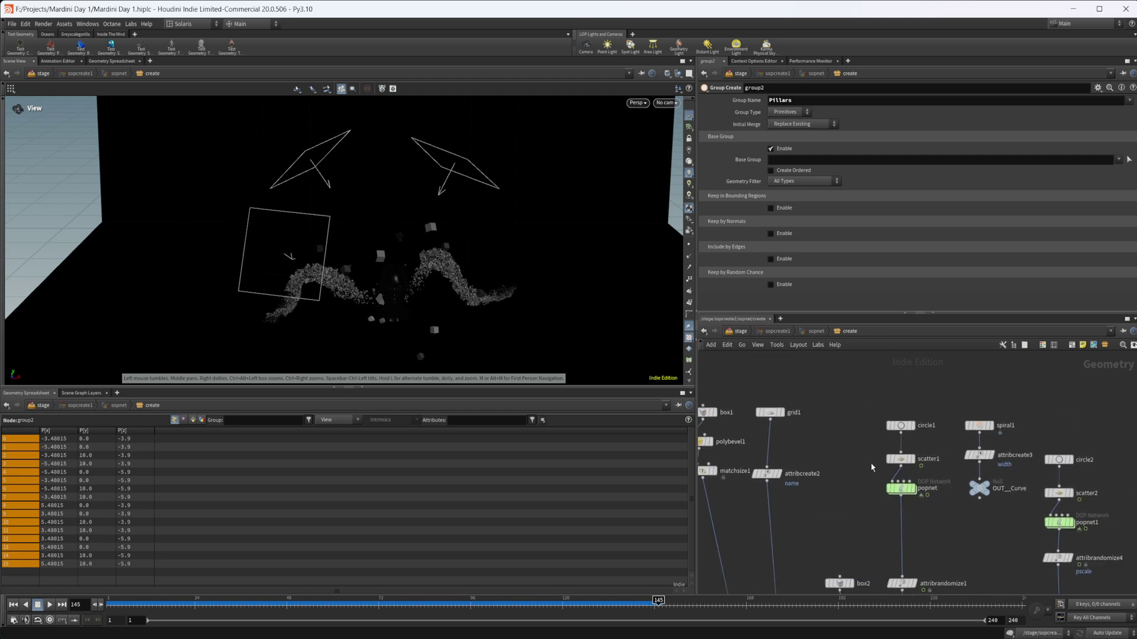
Step: Display circle1, spiral1 and attribcreate3 in turn, and inspect the width attribute settings on the spiral curve
click(912, 426)
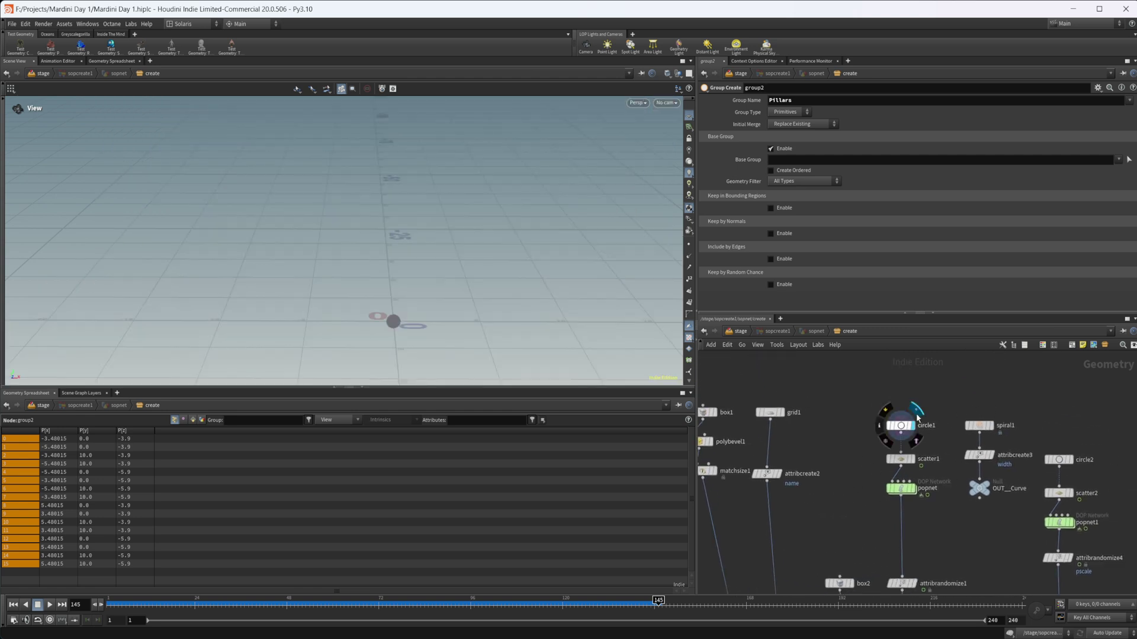
middle_drag(380, 303, 472, 294)
middle_drag(951, 396, 883, 395)
click(926, 412)
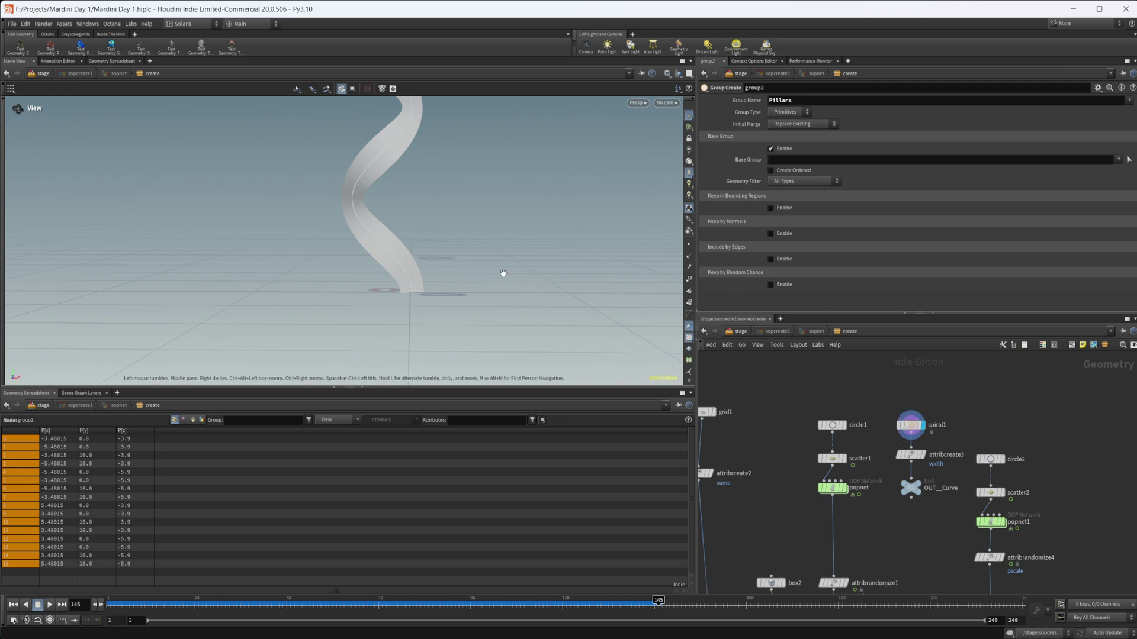
drag(474, 267, 367, 242)
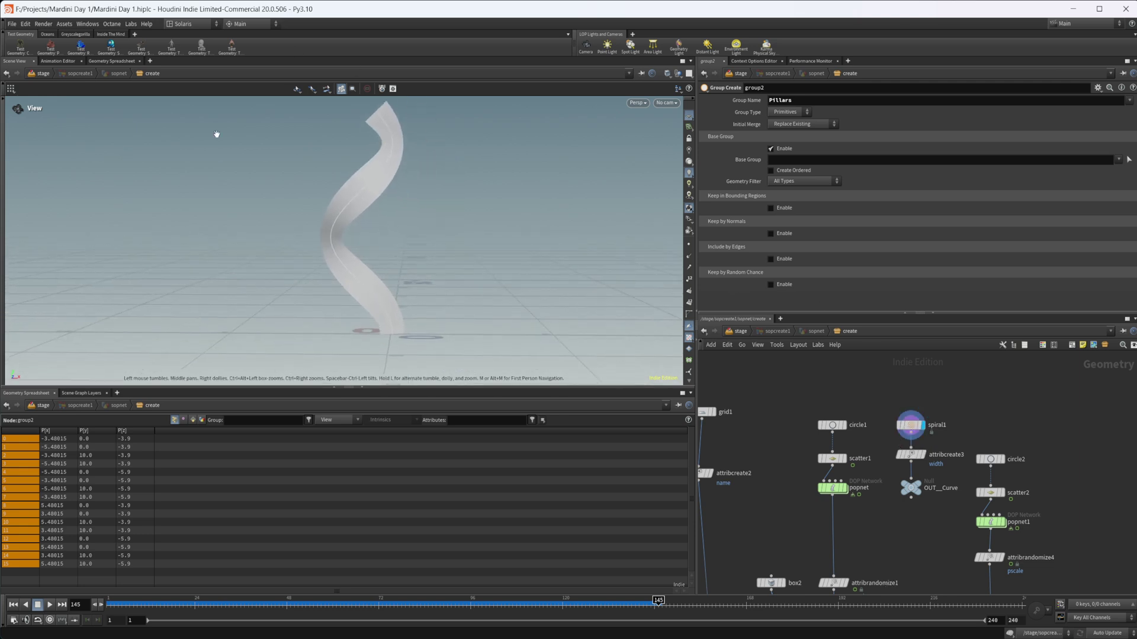
click(923, 455)
click(913, 458)
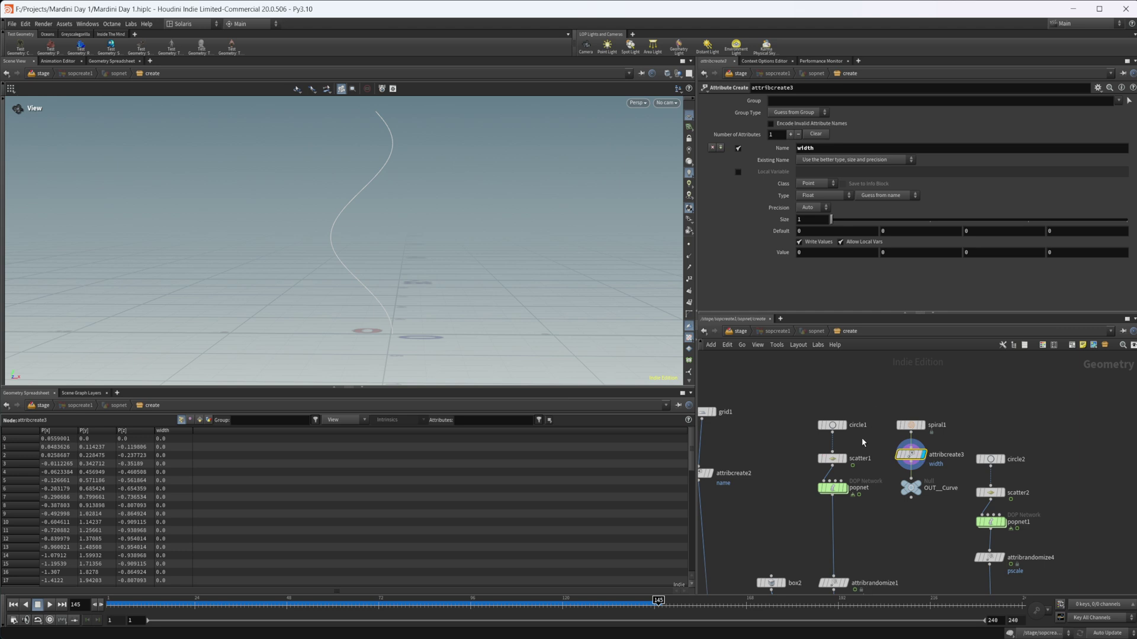
Step: Display circle1 and then the scatter1 node below it as the emission source of the popnet
scroll(871, 526, up, 5)
scroll(864, 502, down, 3)
middle_drag(863, 502, 901, 507)
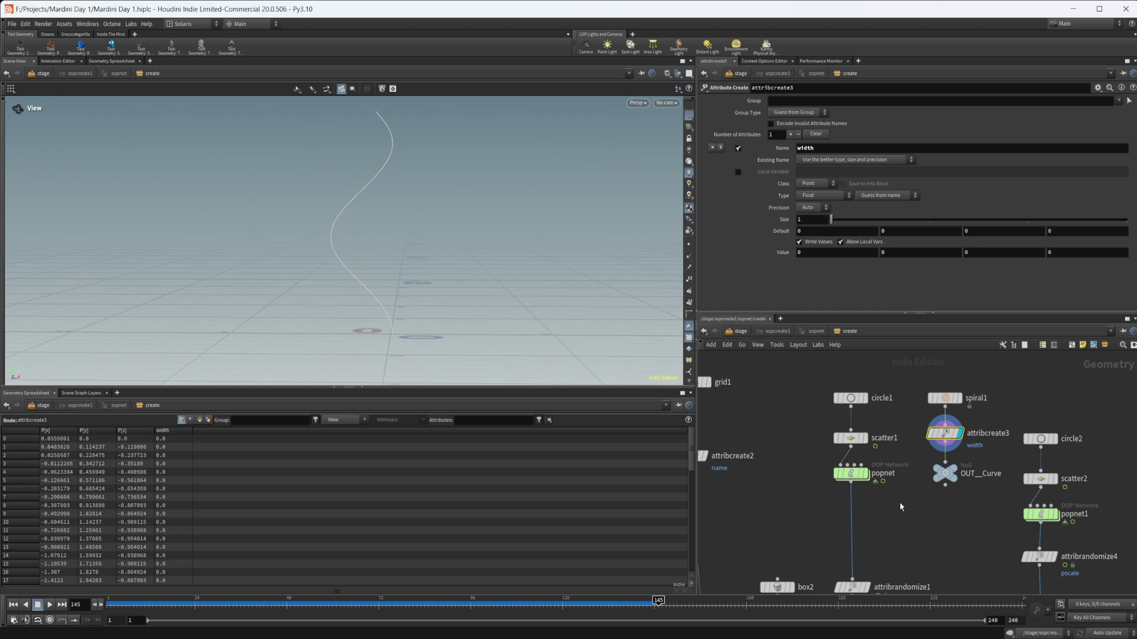
scroll(862, 492, up, 2)
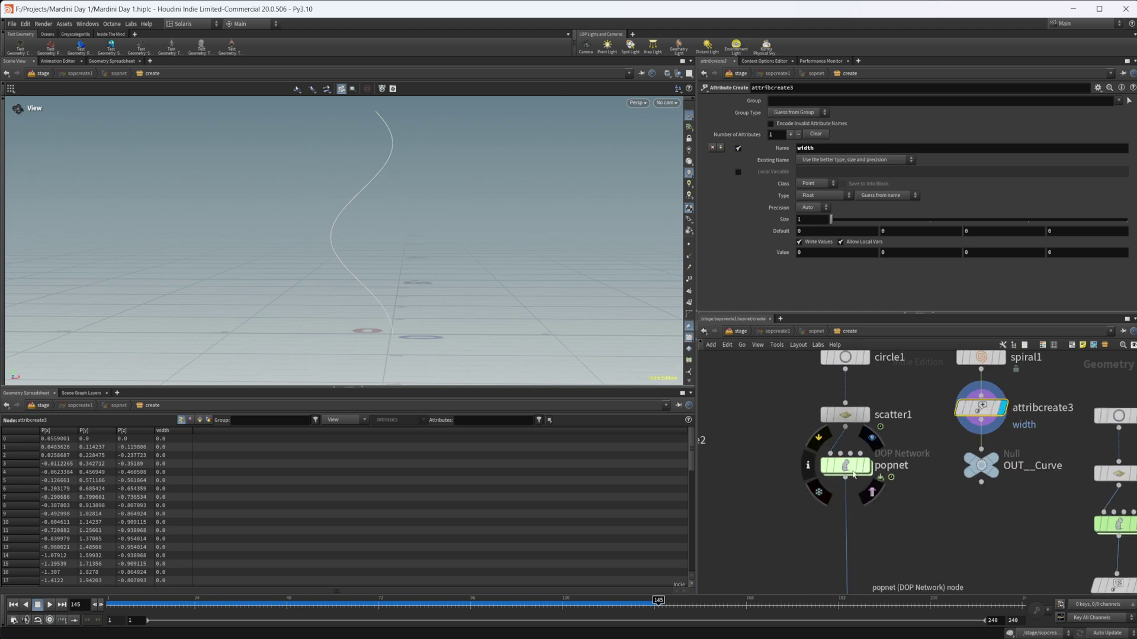
middle_drag(908, 429, 917, 504)
click(881, 406)
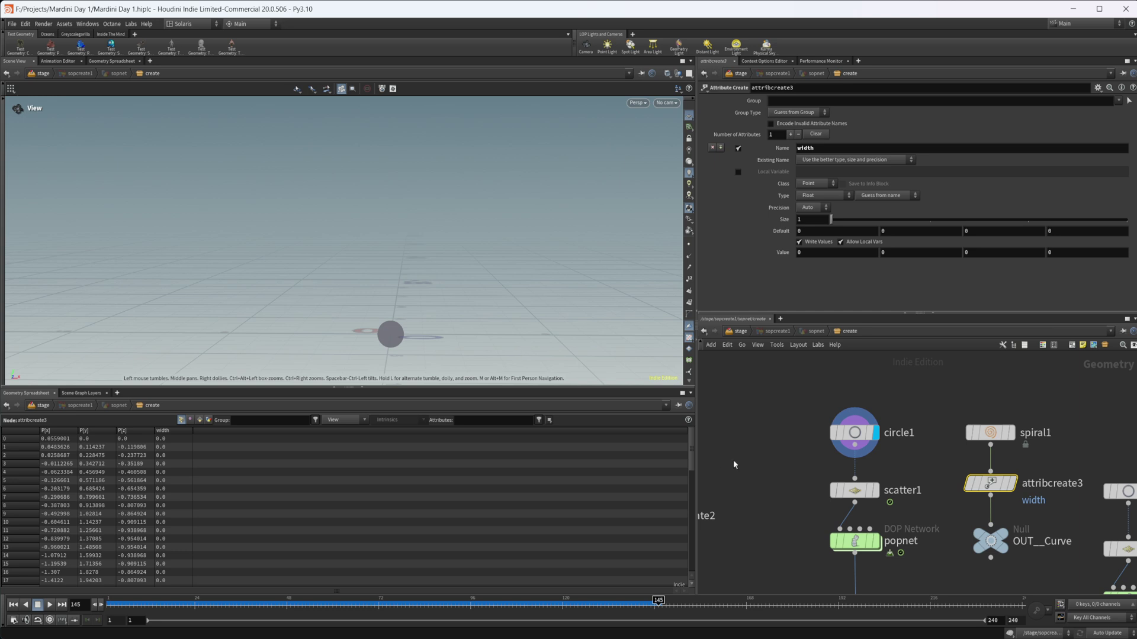
click(834, 497)
Step: Display the popnet simulation in the viewport and open its particle network
middle_drag(902, 557, 899, 501)
click(853, 483)
double_click(853, 485)
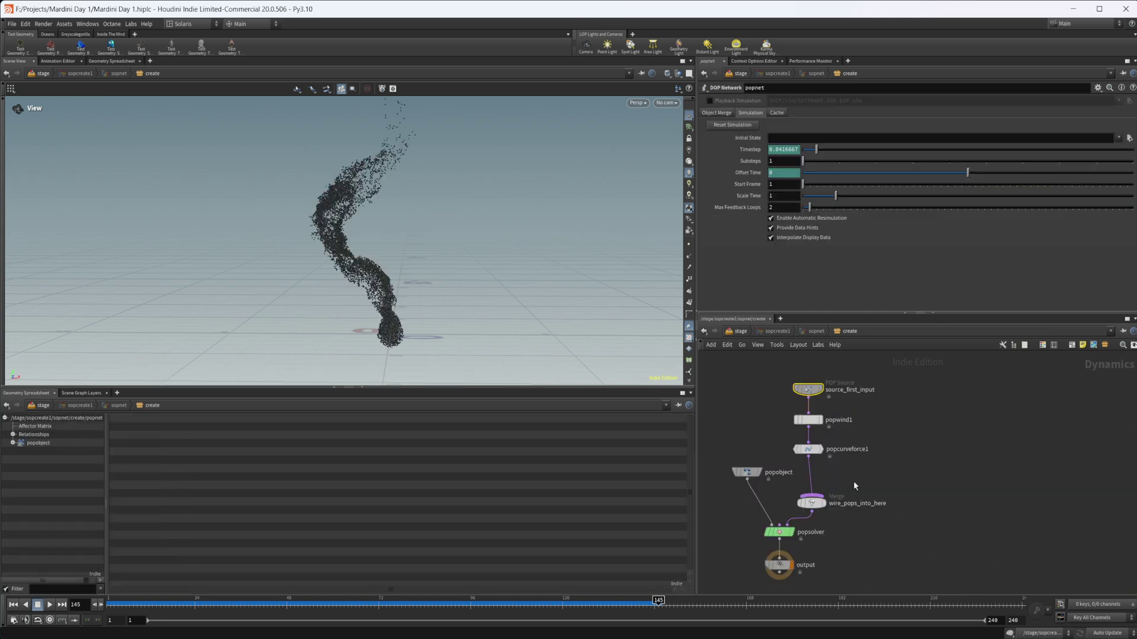
Step: Review the Source settings of the source_first_input POP Source node
scroll(853, 437, up, 1)
middle_drag(898, 406, 935, 426)
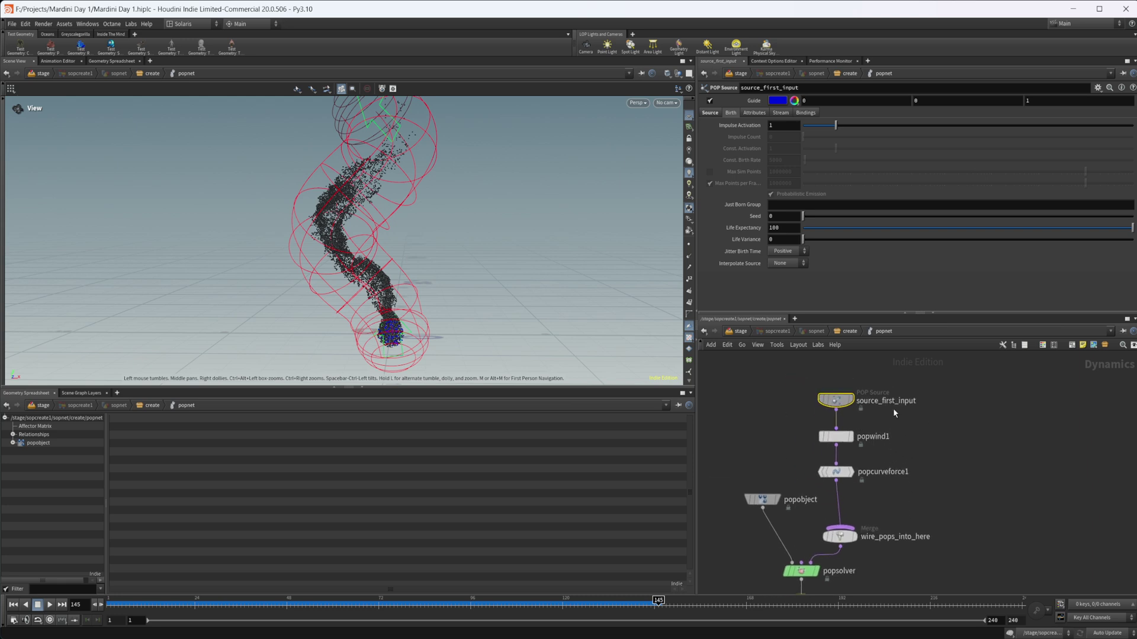
click(709, 112)
scroll(876, 519, up, 3)
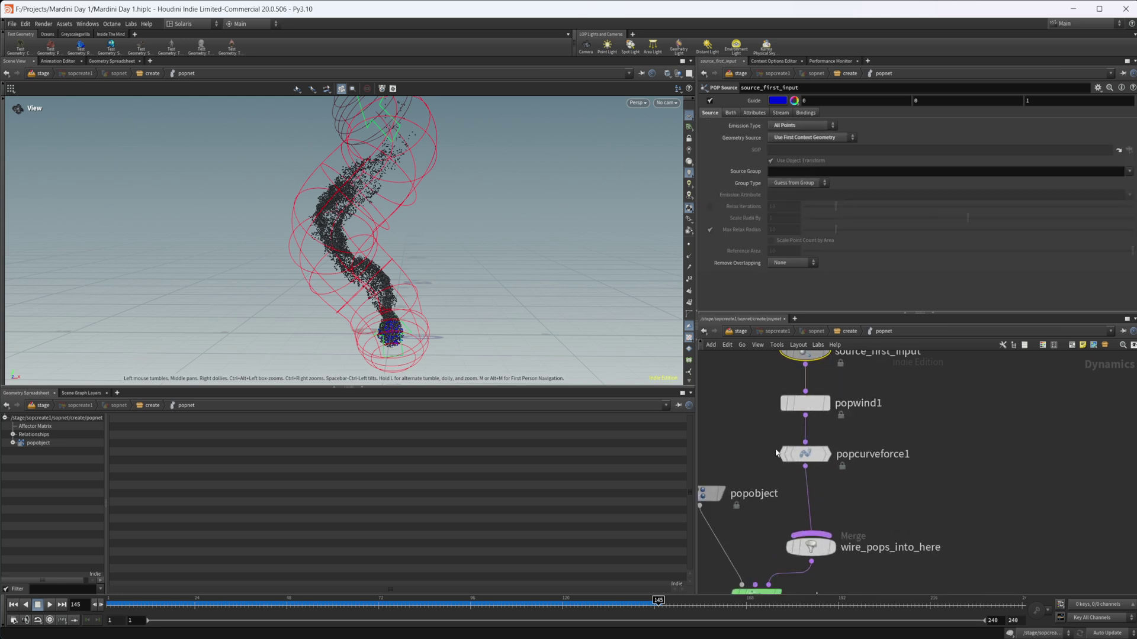
Step: Bypass popwind1 and rewind the timeline to frame 1
click(781, 378)
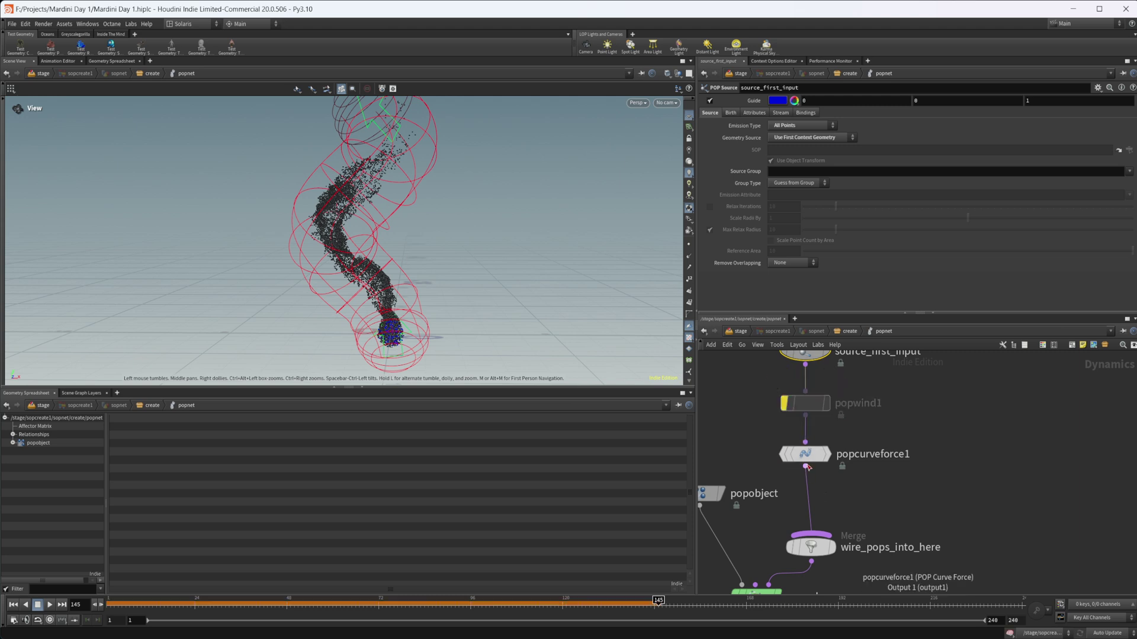
drag(124, 609, 78, 611)
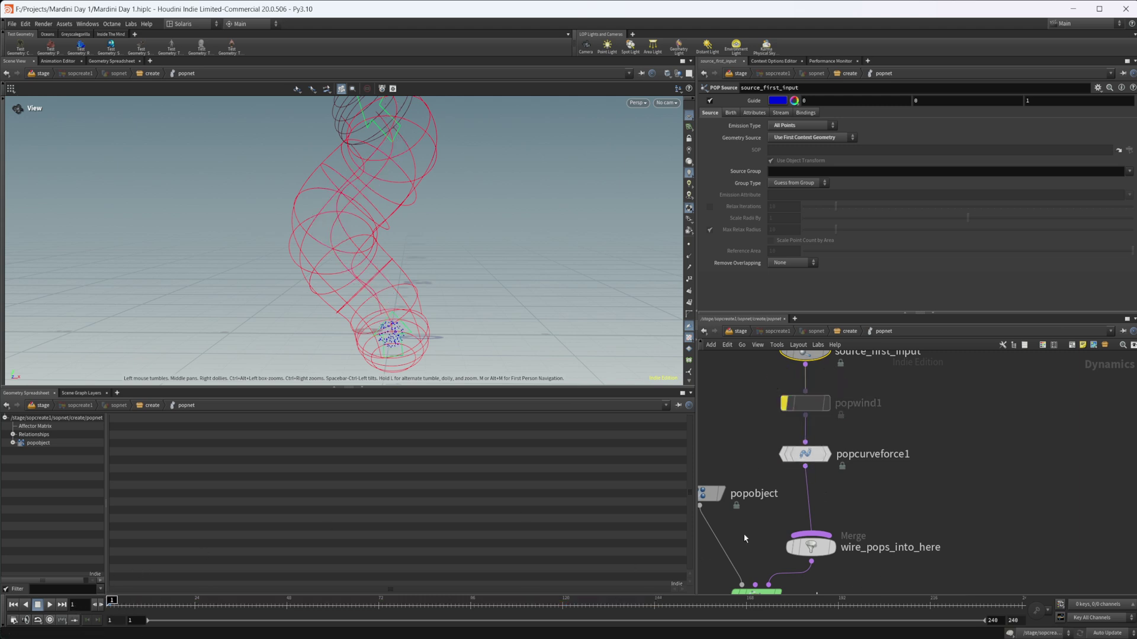
Step: Check the SOP Path of popcurveforce1 and advance the simulation to frame 110
click(803, 453)
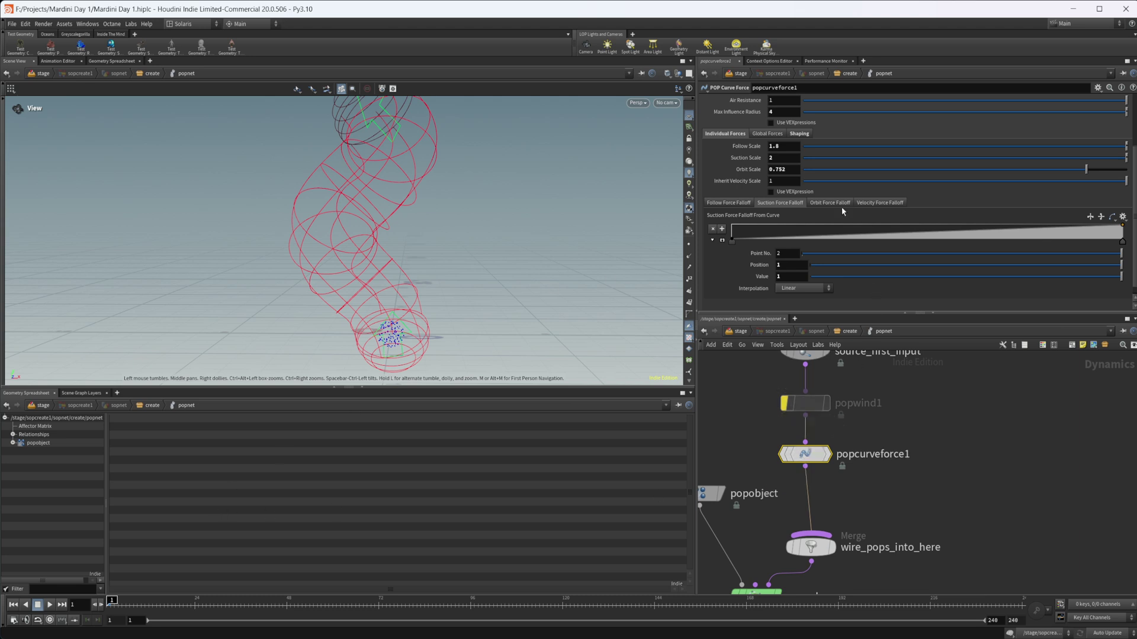
scroll(763, 181, up, 3)
drag(959, 153, 769, 148)
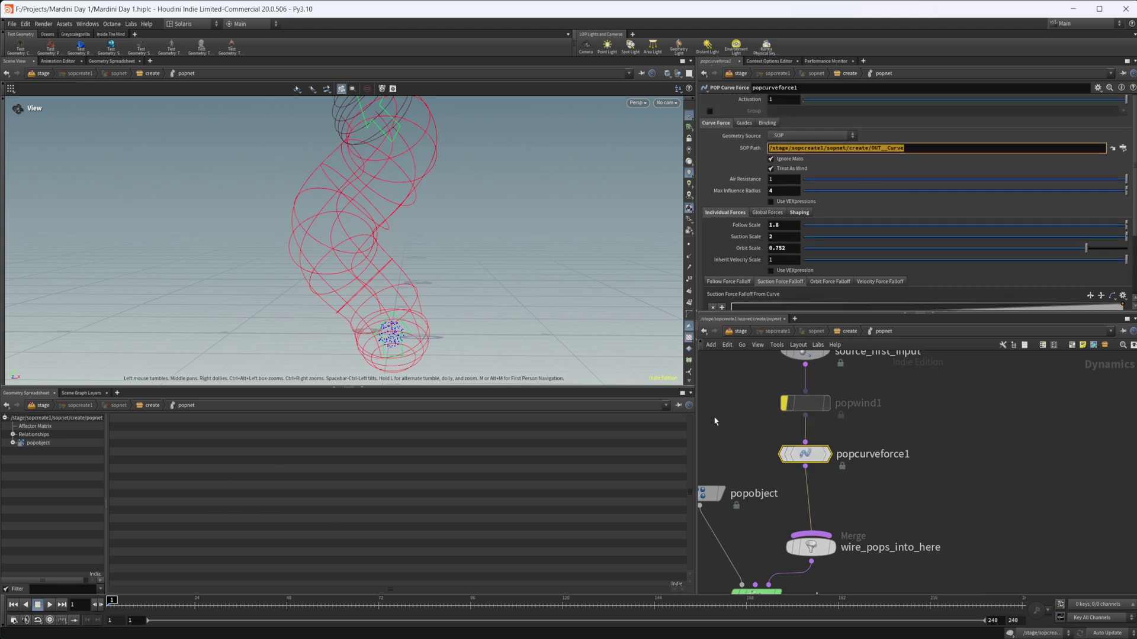
drag(115, 601, 380, 623)
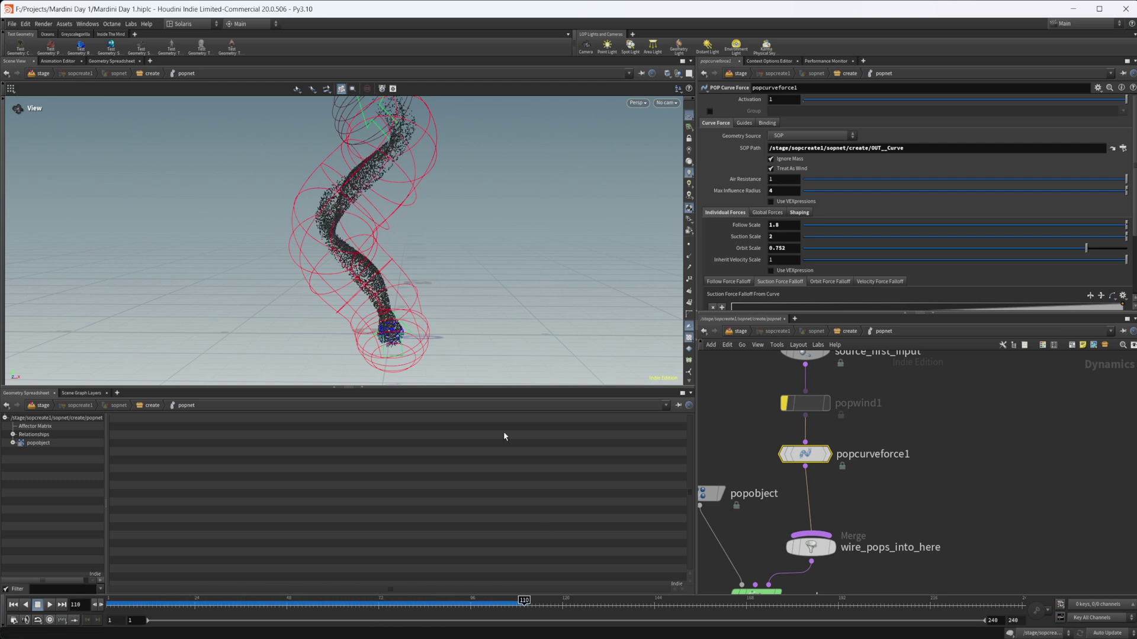
Step: Try a Max Influence Radius of about 0.935 on popcurveforce1 and undo the change
scroll(755, 219, down, 1)
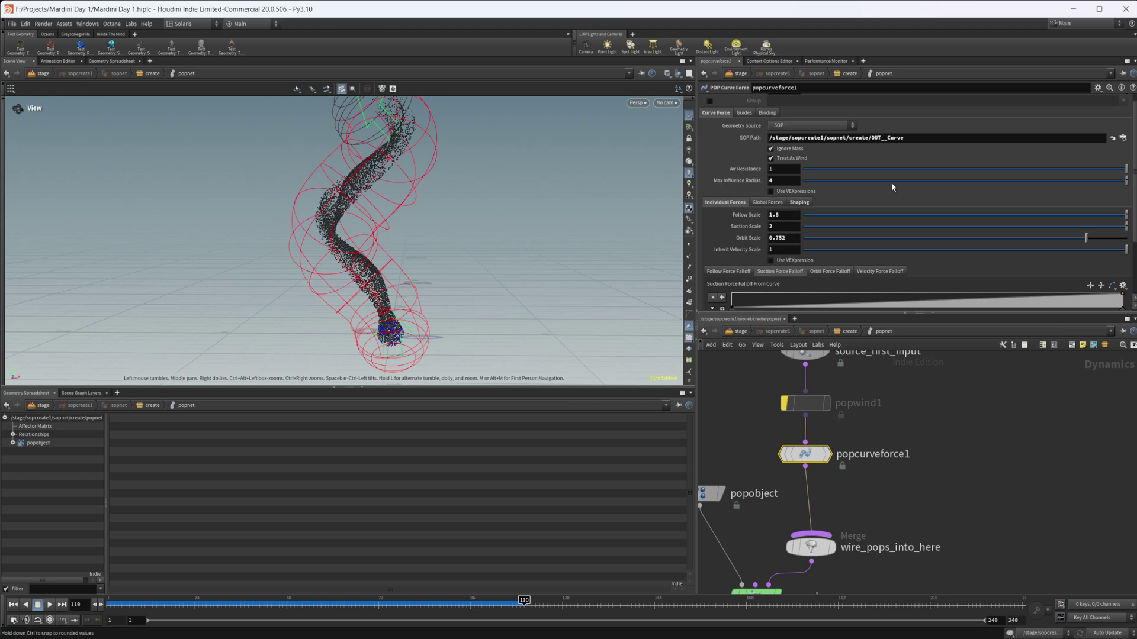
drag(894, 186, 1105, 200)
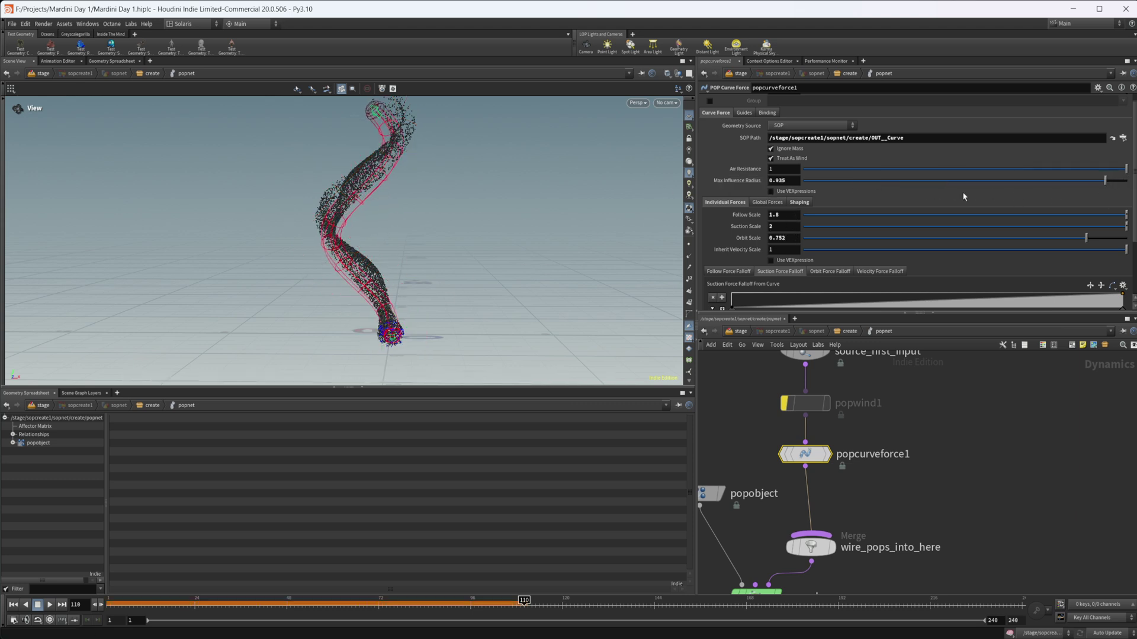
key(ctrl+z)
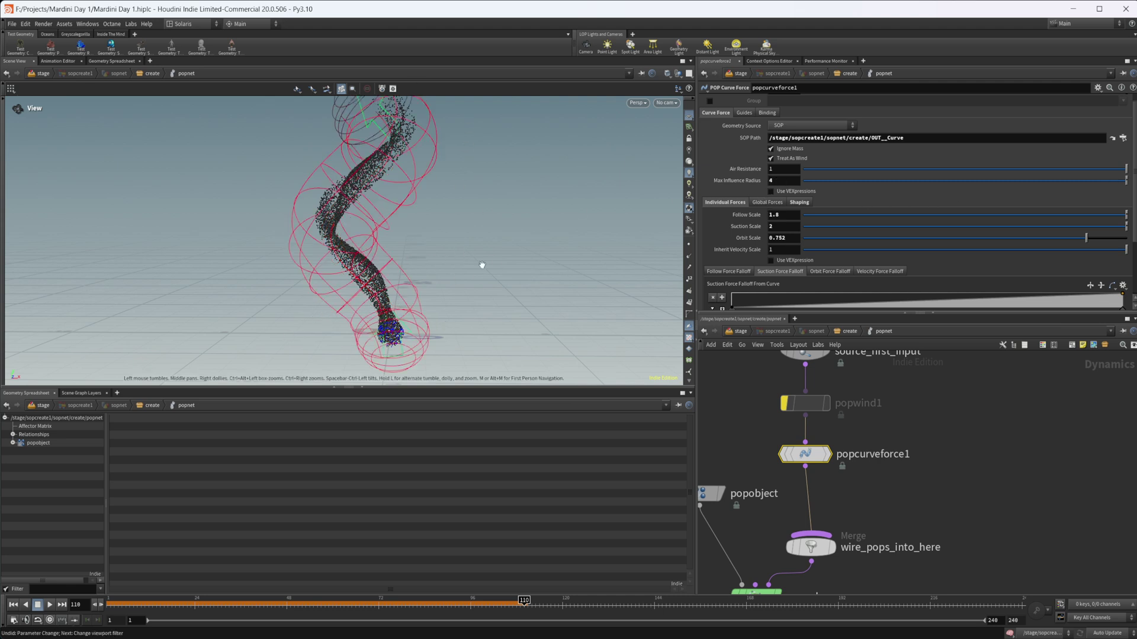
Step: Examine the Shaping settings of popcurveforce1, including Scale Radius Along Length, and its Individual Forces scales and suction falloff
scroll(736, 237, down, 2)
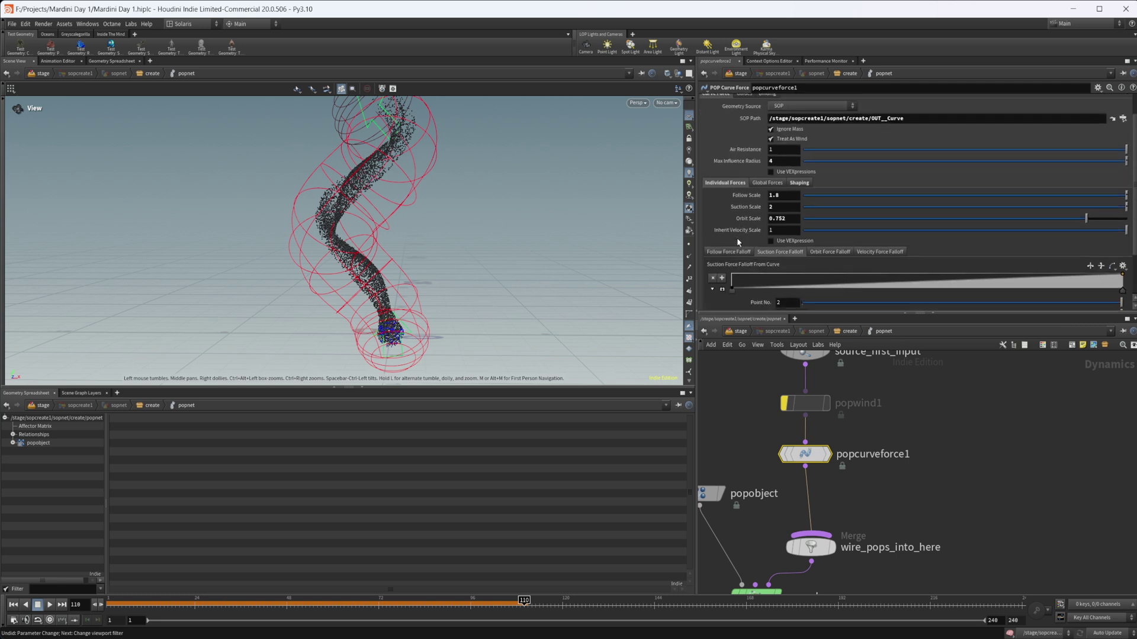
scroll(737, 236, up, 3)
click(812, 213)
scroll(743, 237, down, 3)
scroll(729, 207, down, 6)
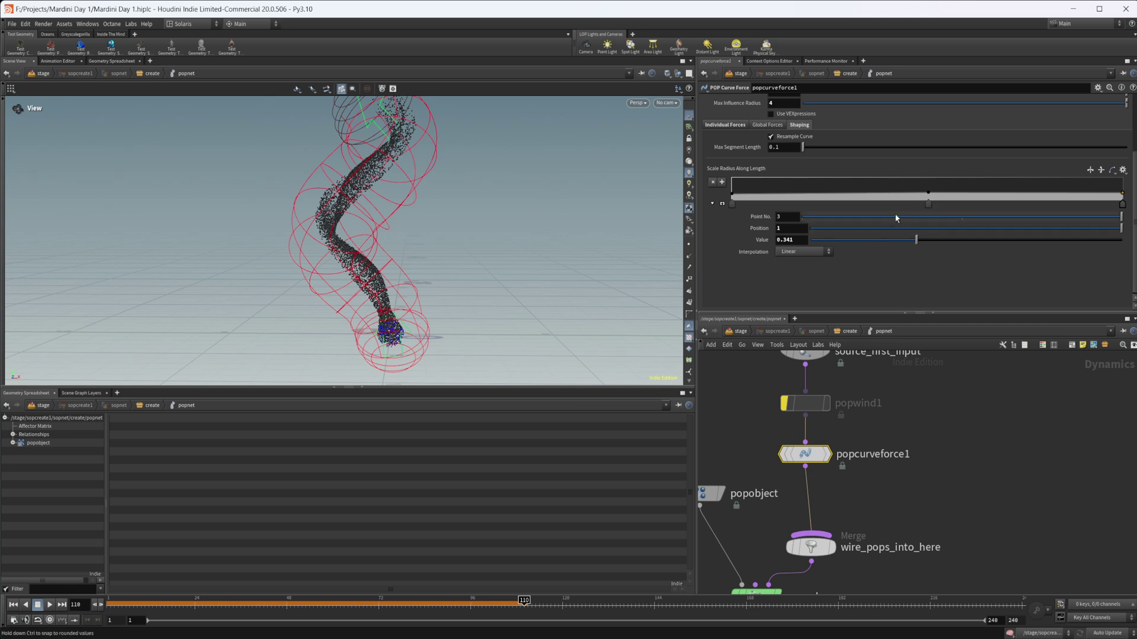
scroll(730, 181, up, 7)
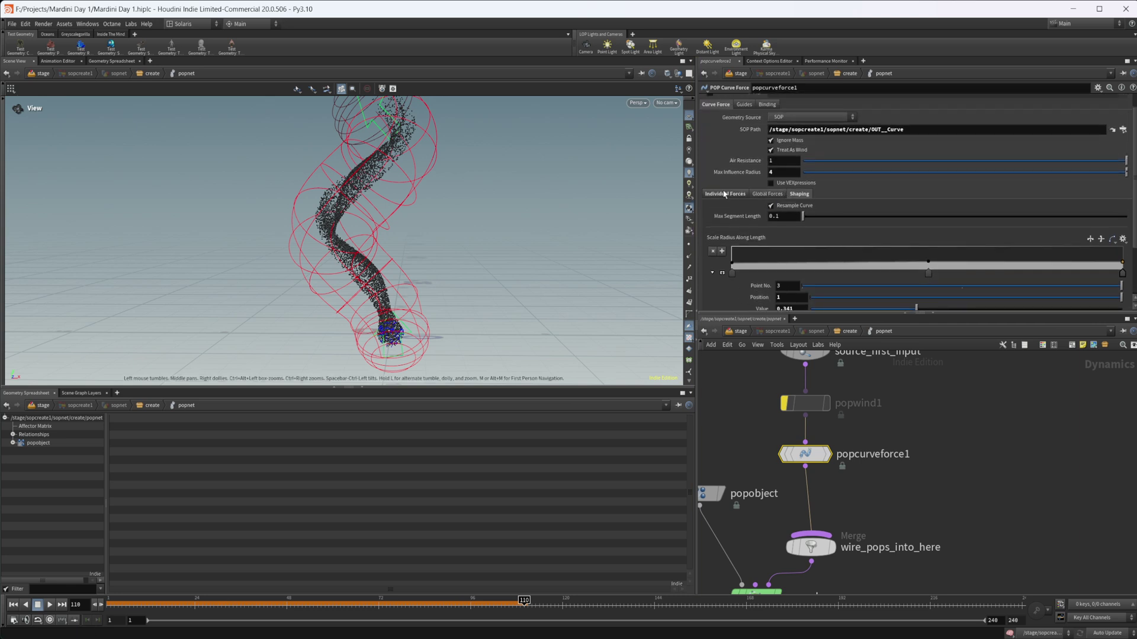
click(725, 195)
scroll(724, 226, down, 7)
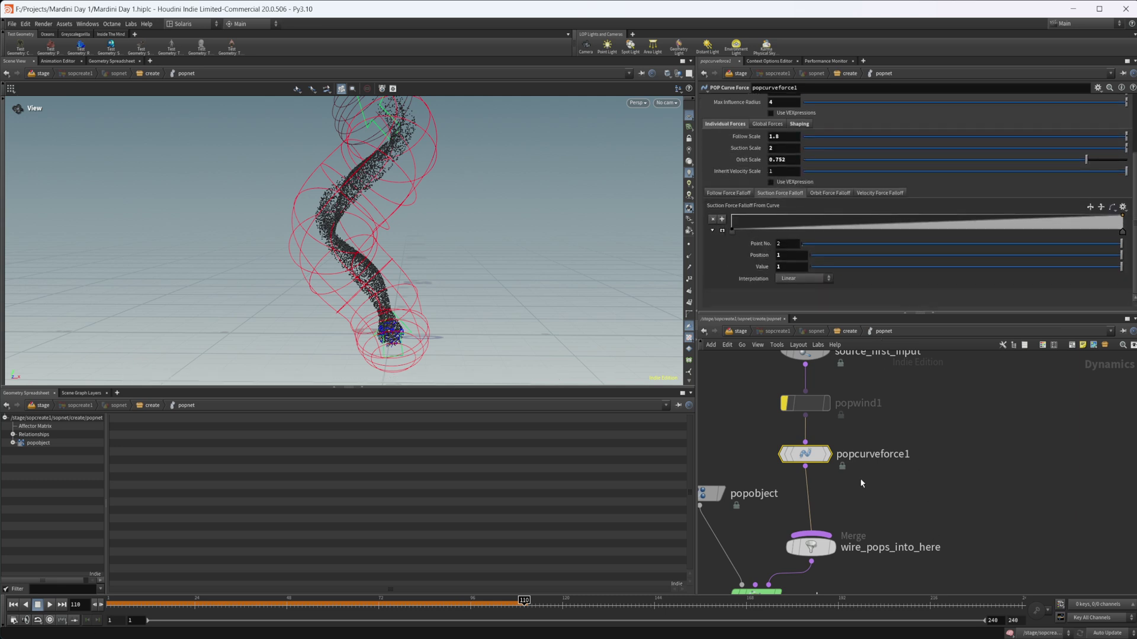
Step: Re-enable popwind1 and play the particle simulation from frame 1 to view its effect
click(784, 403)
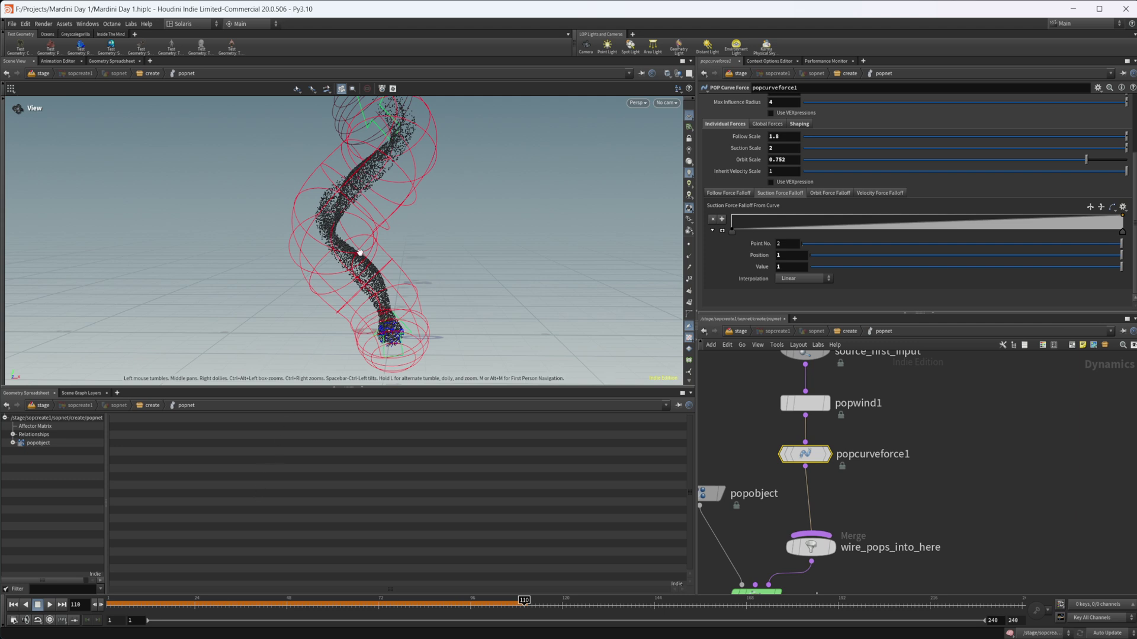
click(110, 600)
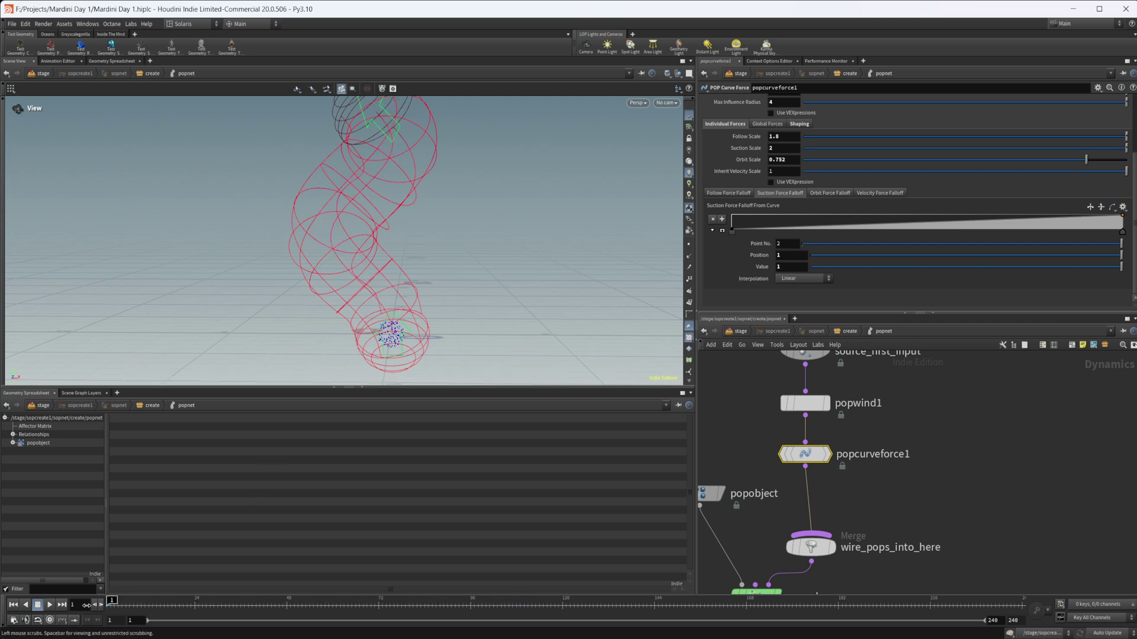
click(47, 607)
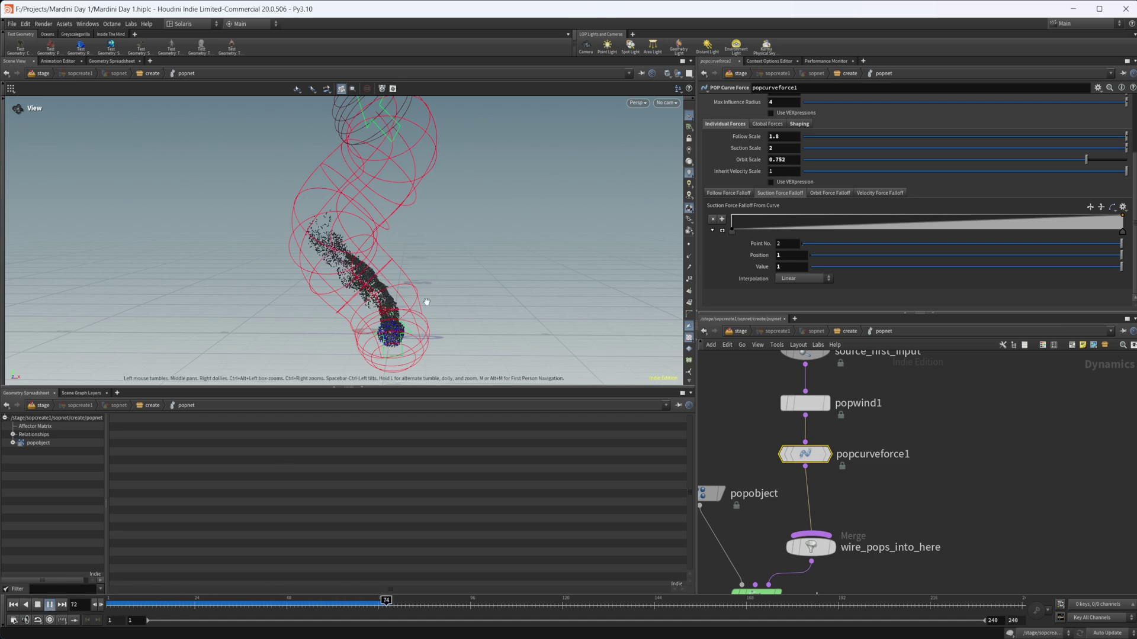
click(37, 606)
alt+drag(398, 287, 398, 243)
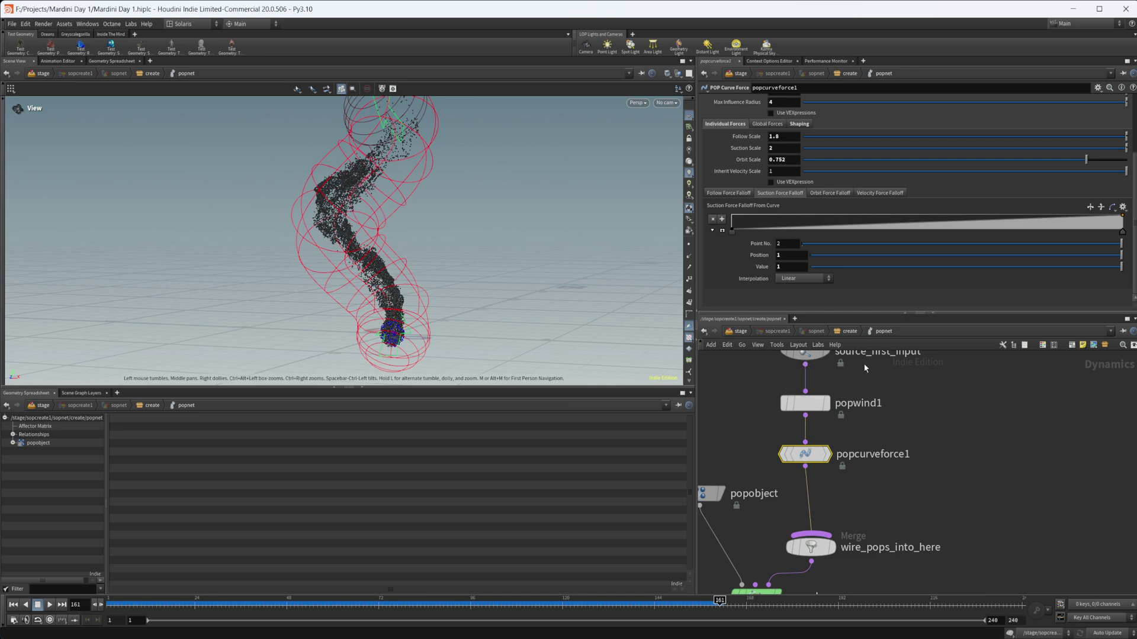
Step: Return from the popnet to the create network and display attribrandomize1 to check its pscale randomization range
click(845, 332)
scroll(959, 572, down, 3)
middle_drag(958, 572, 902, 426)
scroll(917, 464, up, 2)
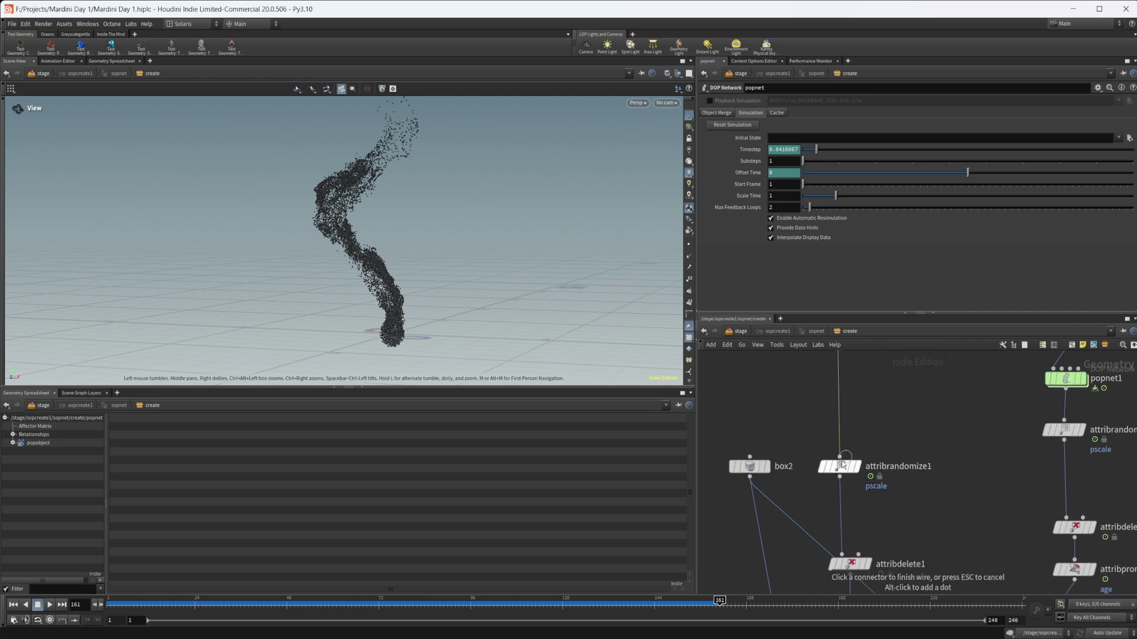
click(842, 469)
click(857, 466)
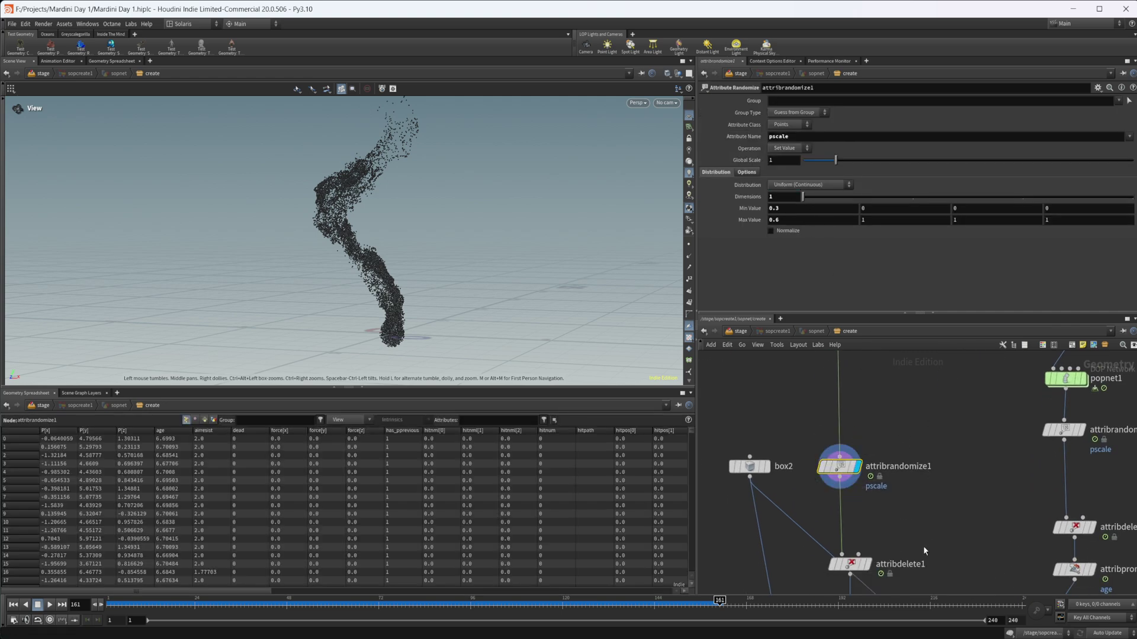
Step: Check how attribpromote1 promotes the point age attribute to a detail attribute under a new name
middle_drag(922, 544, 909, 414)
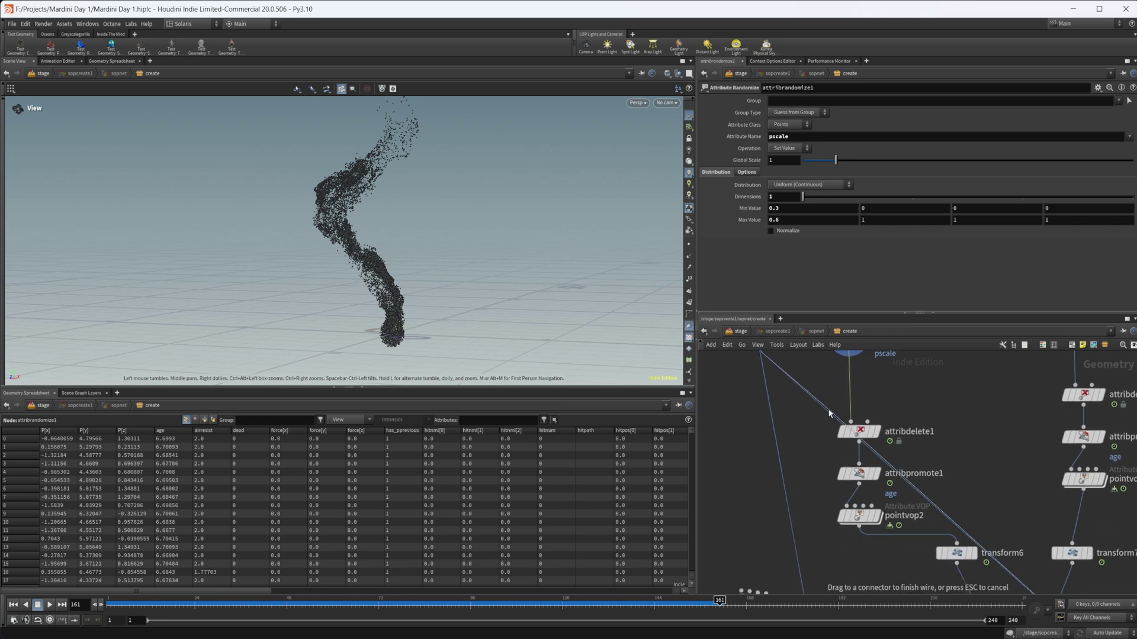
drag(910, 399, 866, 478)
click(914, 416)
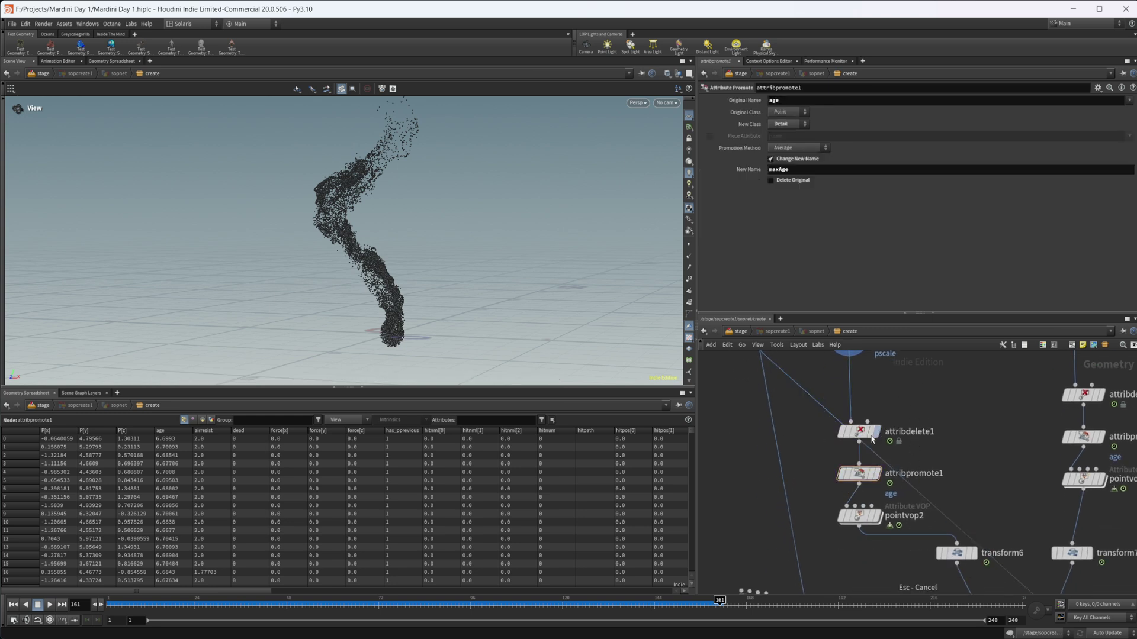
click(860, 474)
middle_drag(819, 510, 805, 465)
mouse_move(845, 471)
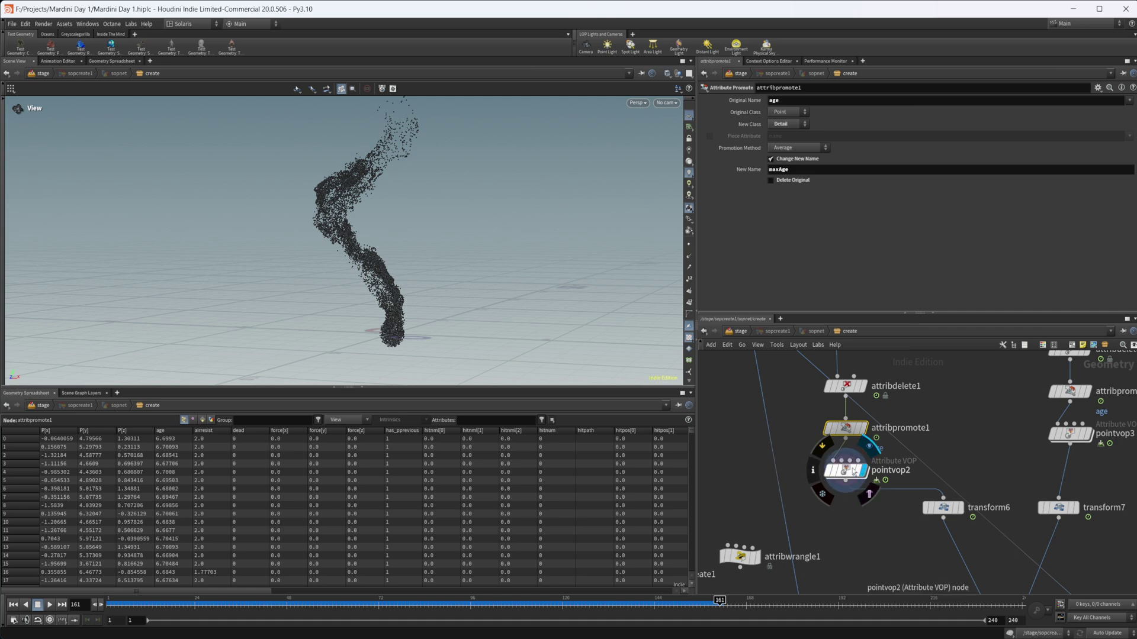
Step: Examine the node chain inside pointvop2, following age through fit1 and ramp1 into multiply1 with the bound pscale
double_click(851, 471)
middle_drag(820, 560, 868, 527)
scroll(953, 558, down, 1)
click(724, 403)
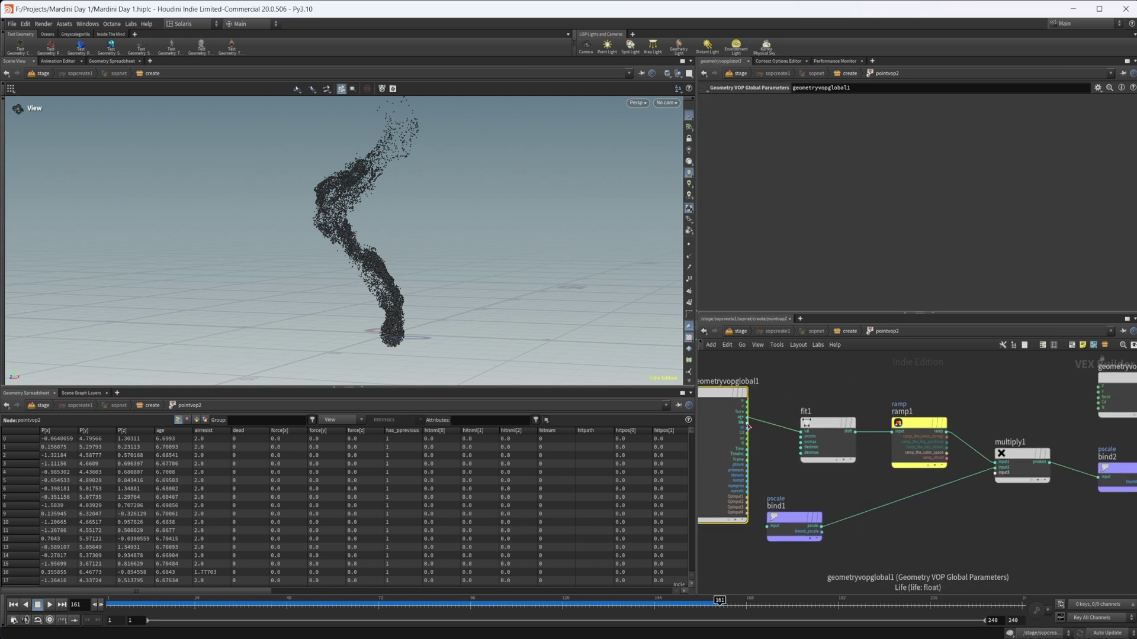
click(829, 441)
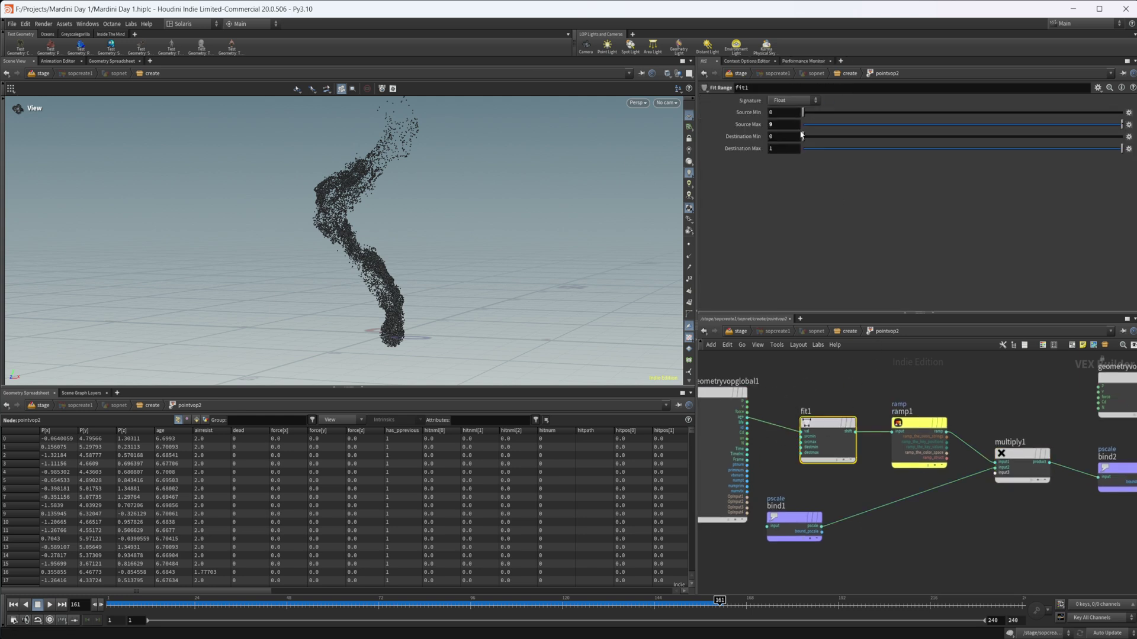
click(888, 553)
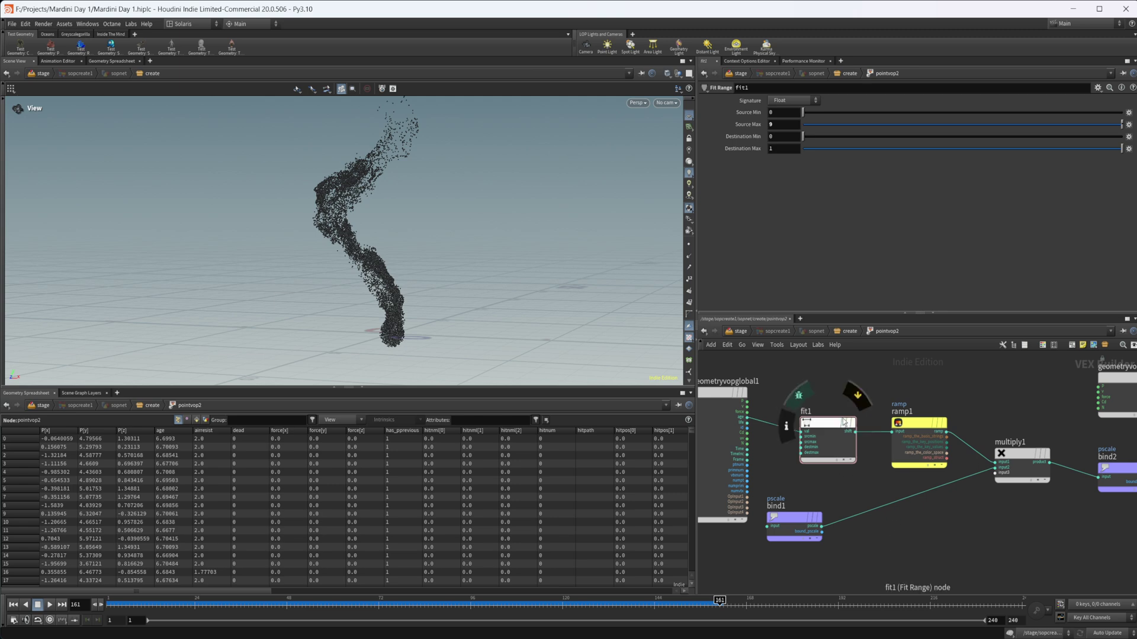
click(924, 420)
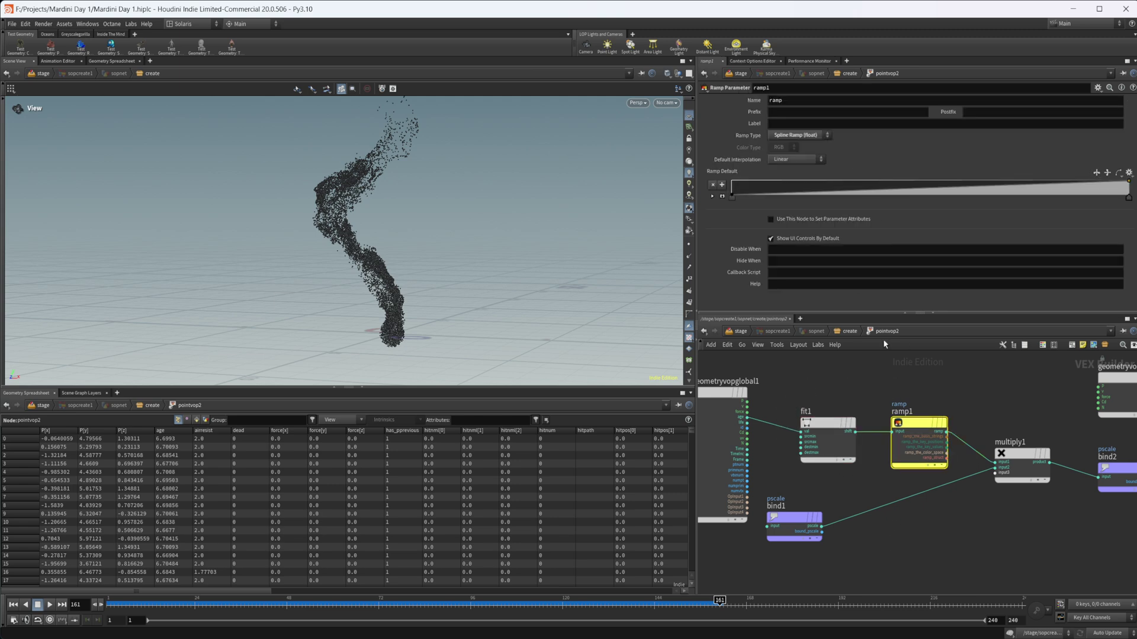
mouse_move(1002, 545)
middle_down()
mouse_move(977, 543)
mouse_move(985, 541)
middle_up()
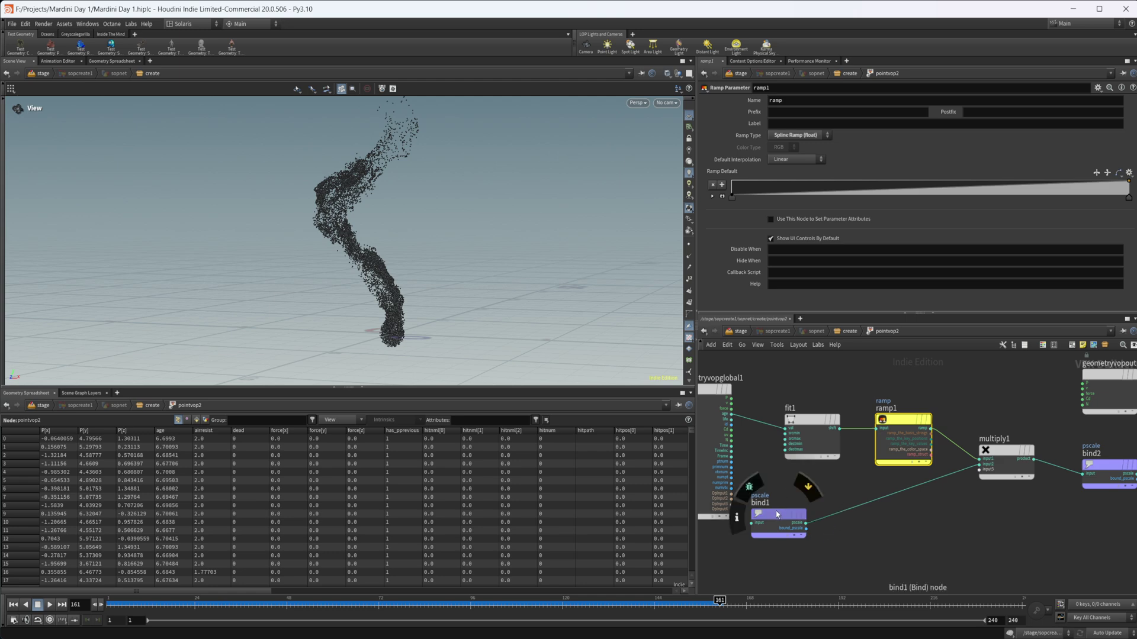
click(1004, 454)
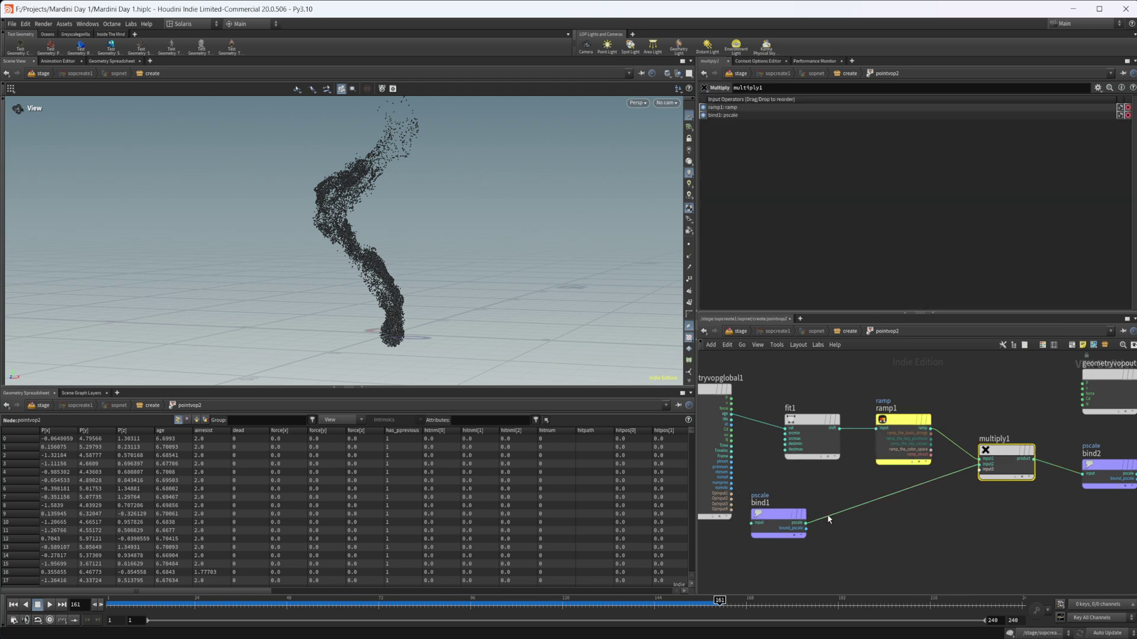
middle_drag(911, 523, 873, 522)
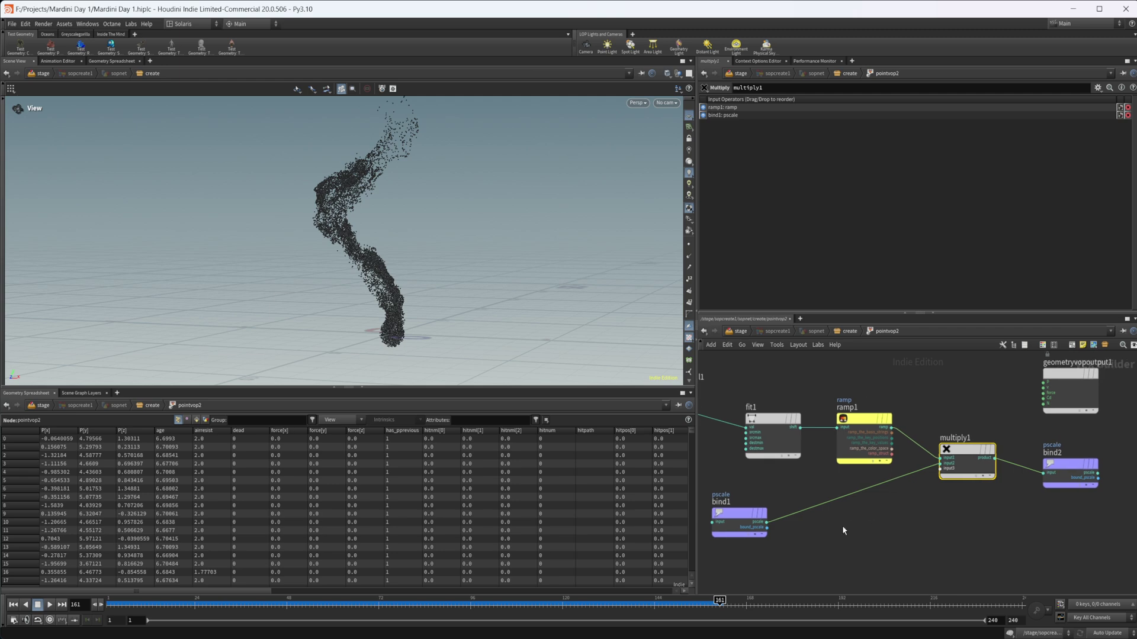
Step: Return to the create network, check pointvop2's ramp, and display copytopoints1 to view the copied boxes
click(850, 331)
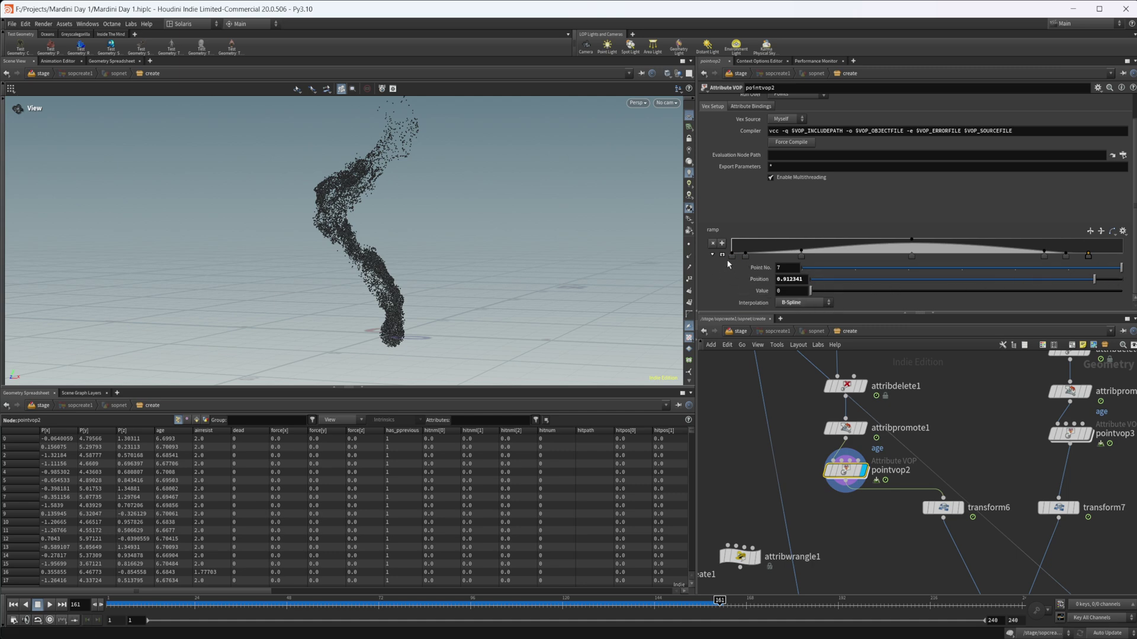
middle_drag(852, 490, 827, 345)
click(805, 479)
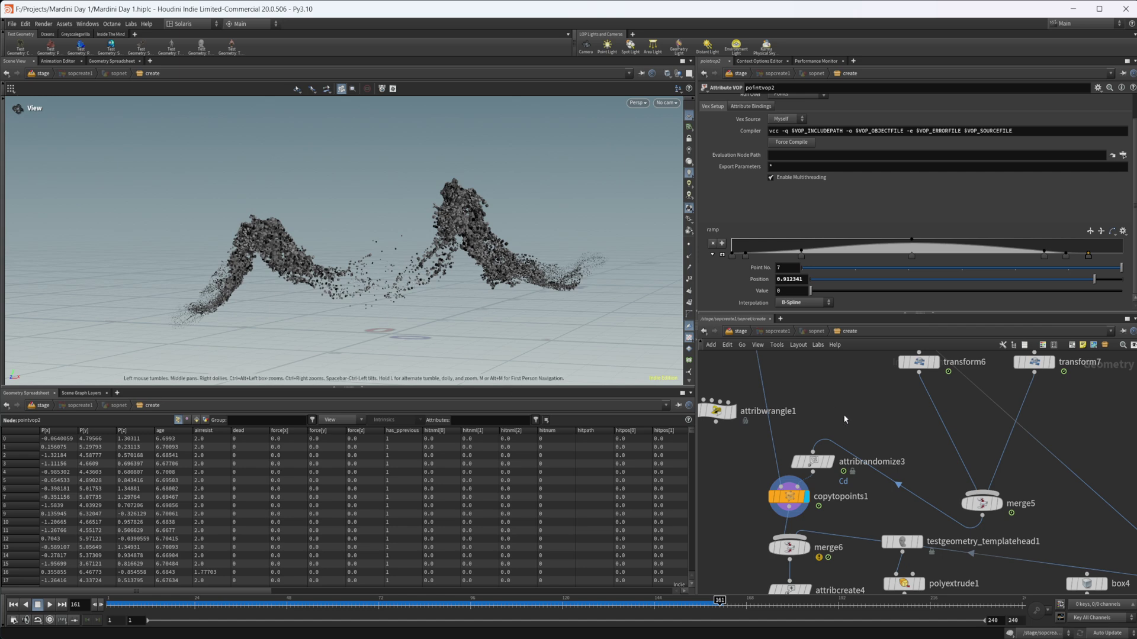
scroll(819, 470, down, 5)
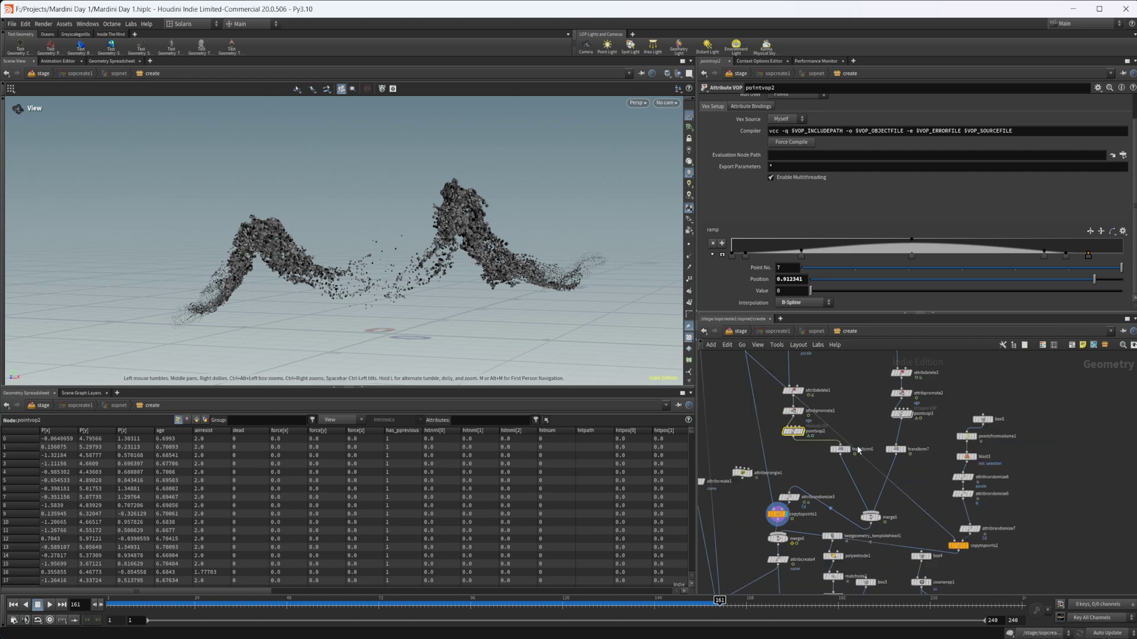
Step: Check pointvop3 in the parallel branch and compare the particles at pointvop2 with those at transform6
middle_drag(832, 450, 799, 541)
scroll(798, 542, down, 2)
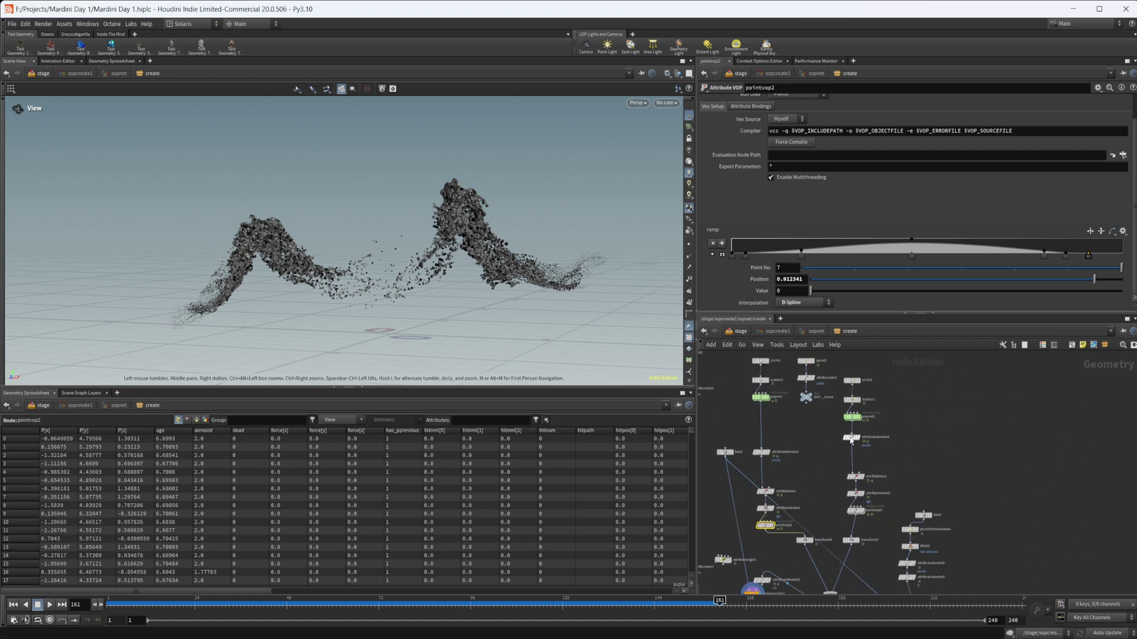
click(855, 510)
scroll(801, 563, up, 3)
click(816, 518)
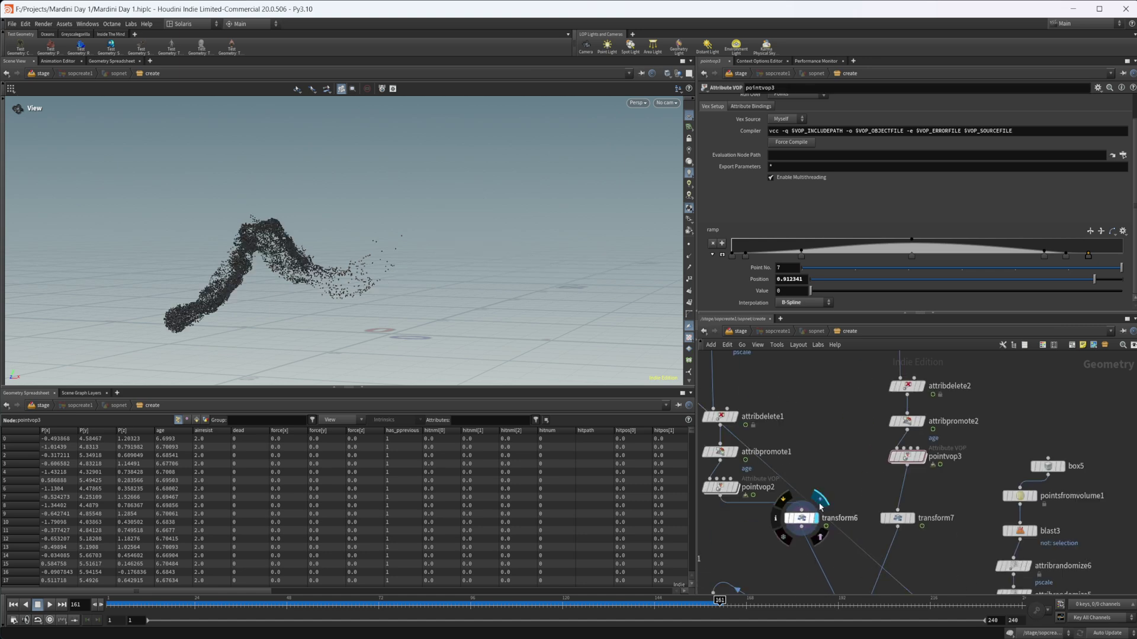
click(736, 487)
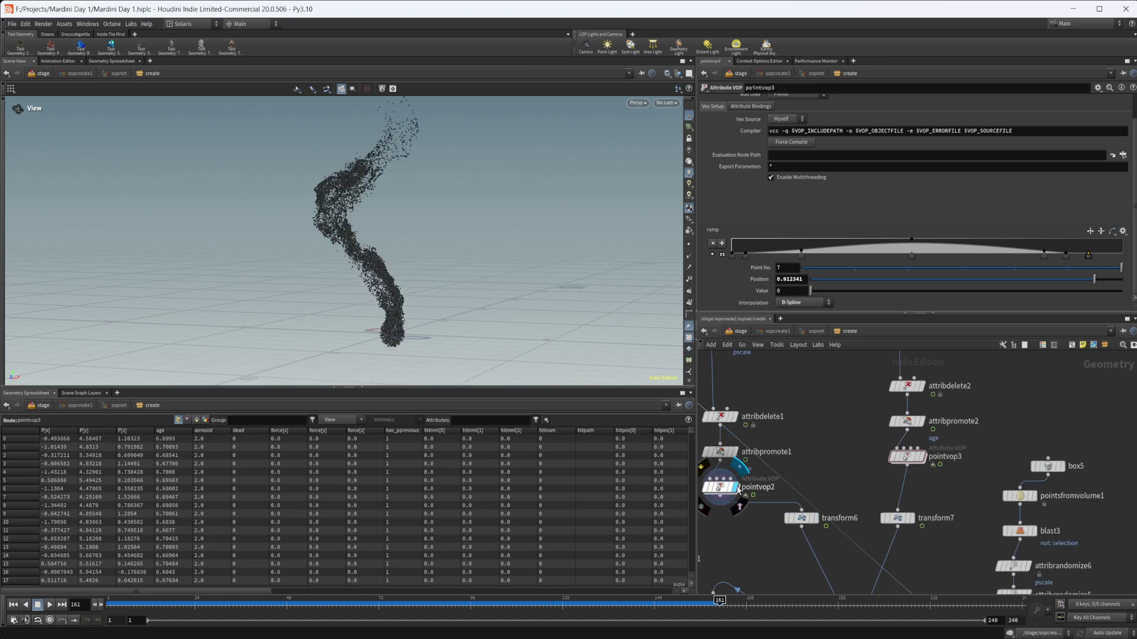
click(825, 509)
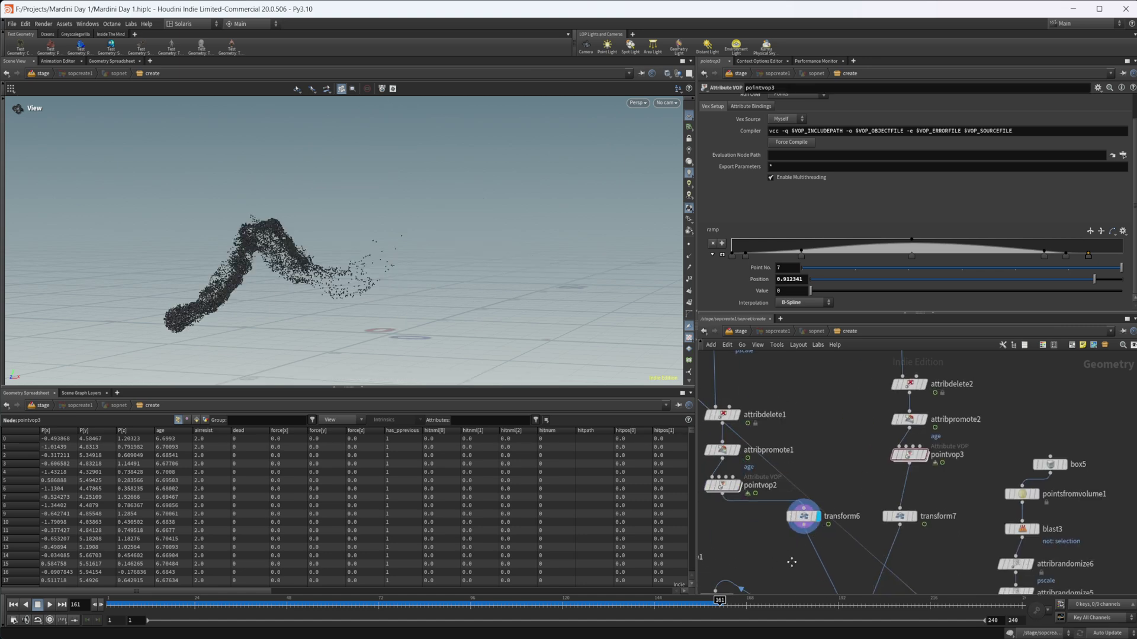
Step: Display box5 at the start of the separate scatter branch and view the box from the front
middle_drag(788, 565, 847, 399)
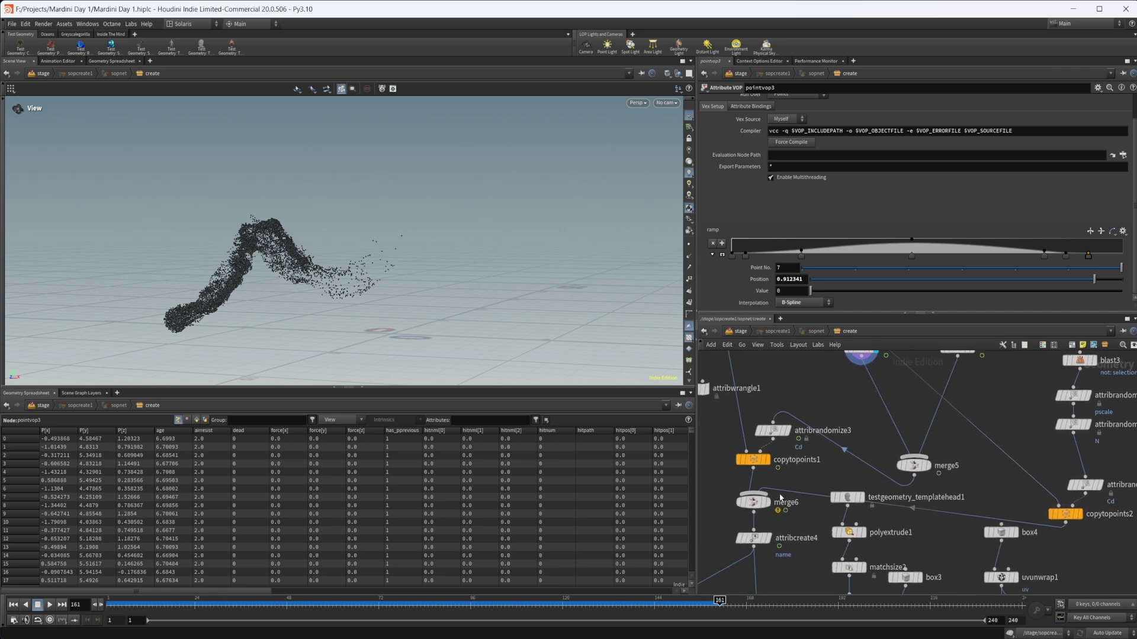
middle_drag(810, 462, 638, 520)
middle_drag(963, 437, 908, 473)
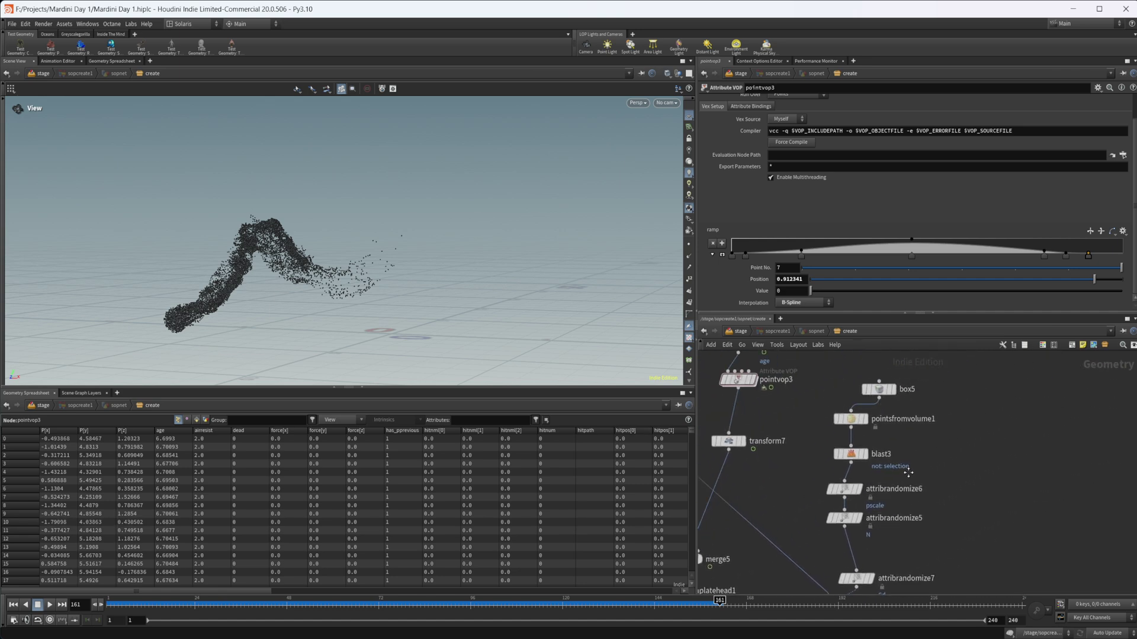
click(894, 389)
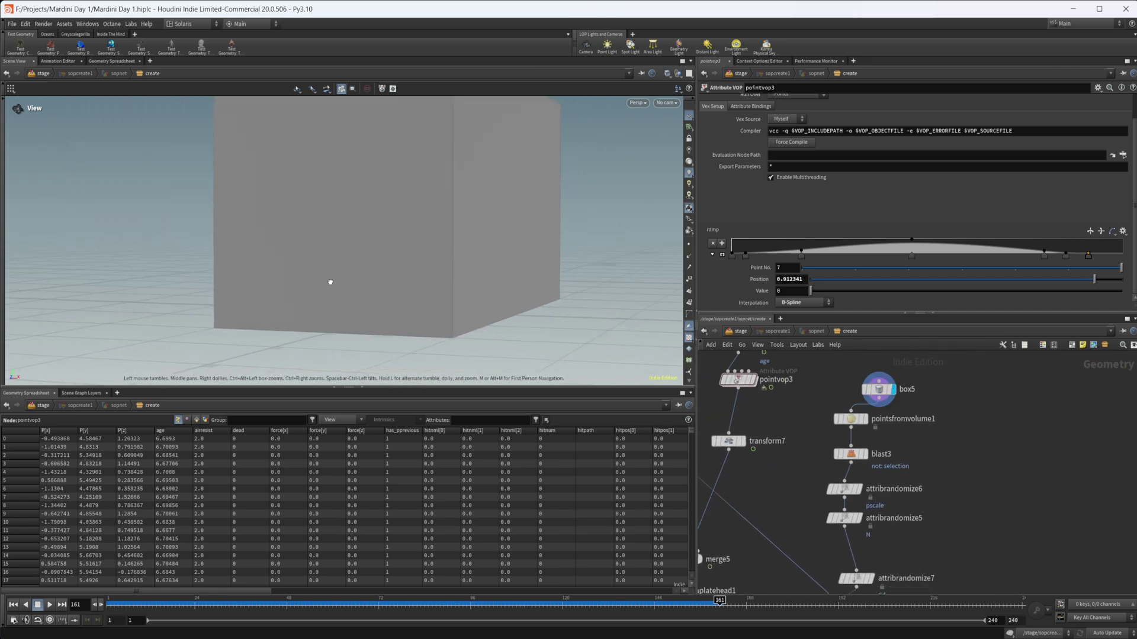
drag(337, 282, 385, 258)
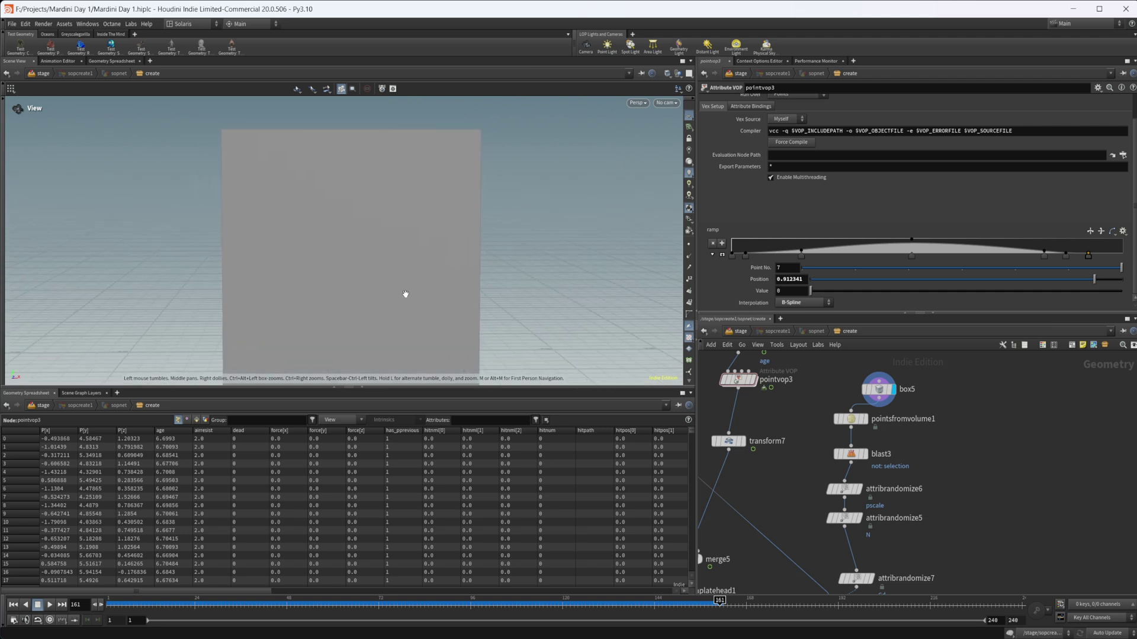
Step: Display pointsfromvolume1 and check its point separation and jitter settings against the scattered points
mouse_move(848, 420)
click(860, 419)
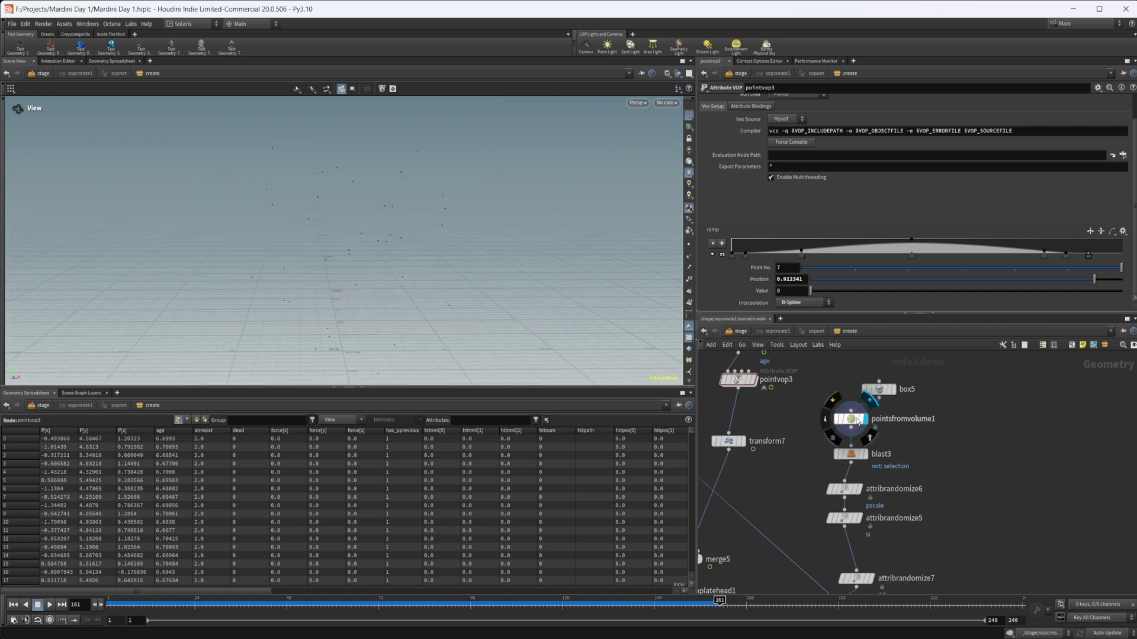
click(857, 420)
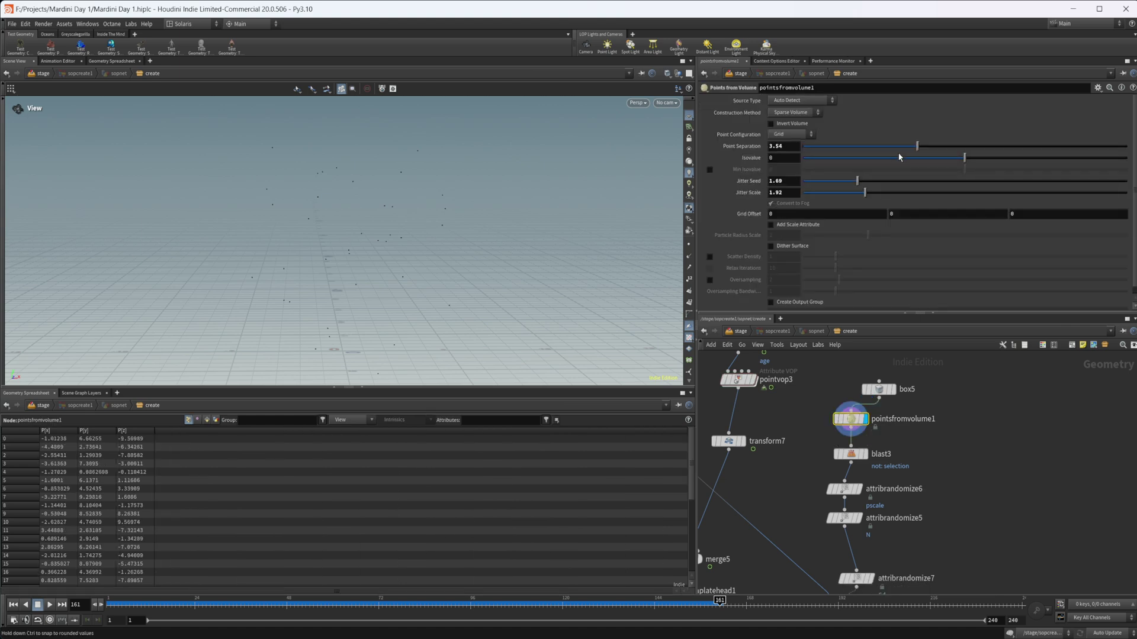
drag(440, 302, 448, 303)
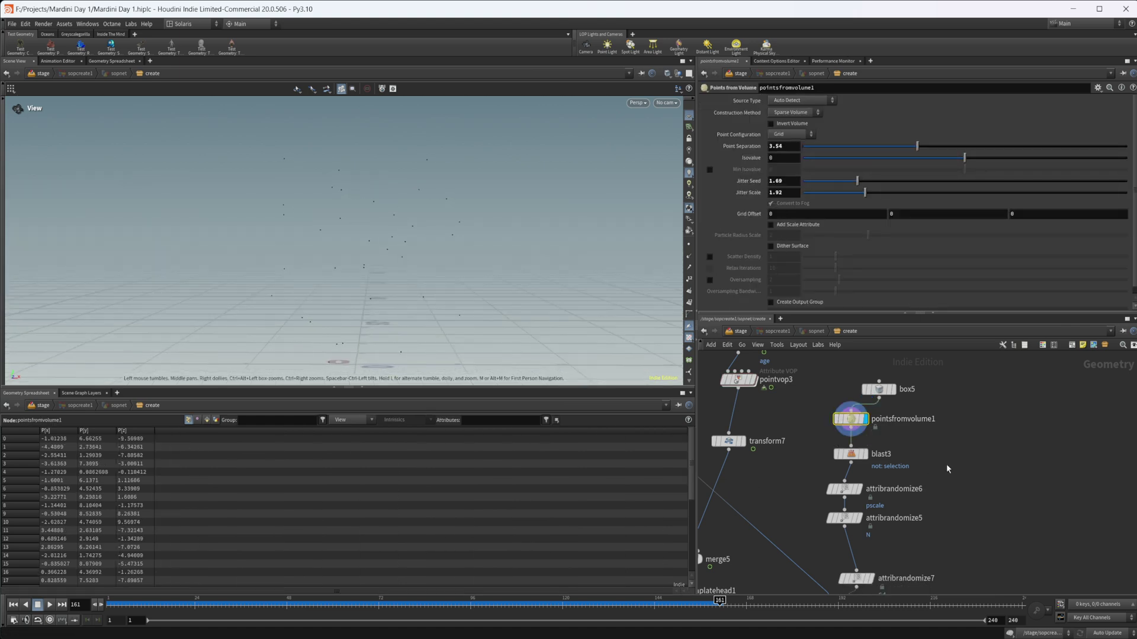
Step: Display blast3 and attribrandomize6 in turn to view the reduced set of points
middle_drag(947, 469, 932, 410)
click(850, 396)
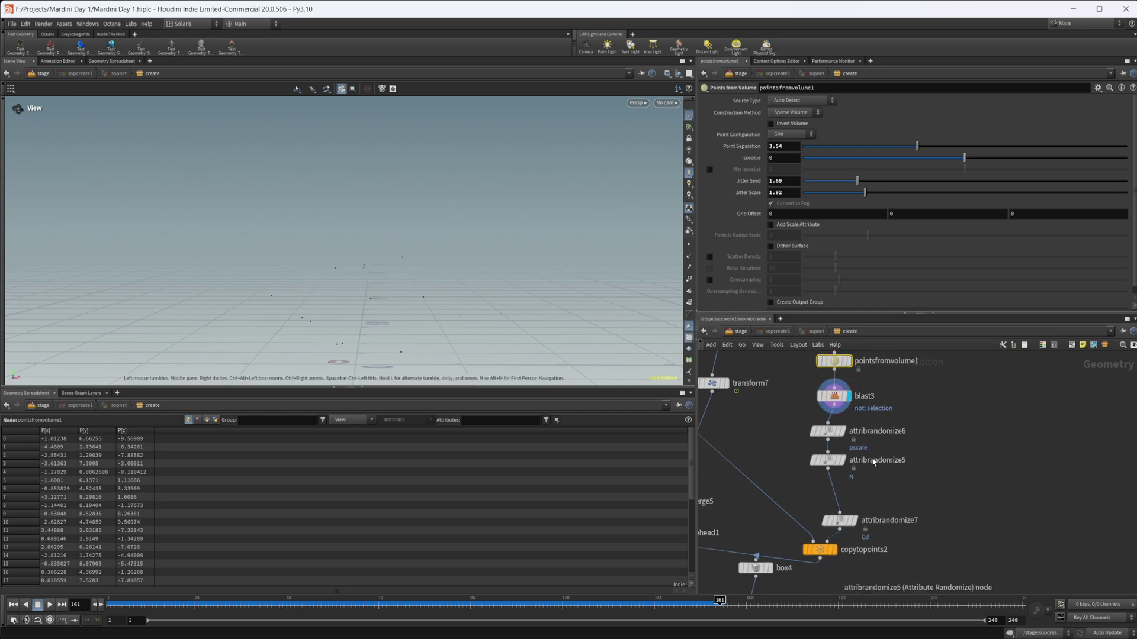
click(843, 431)
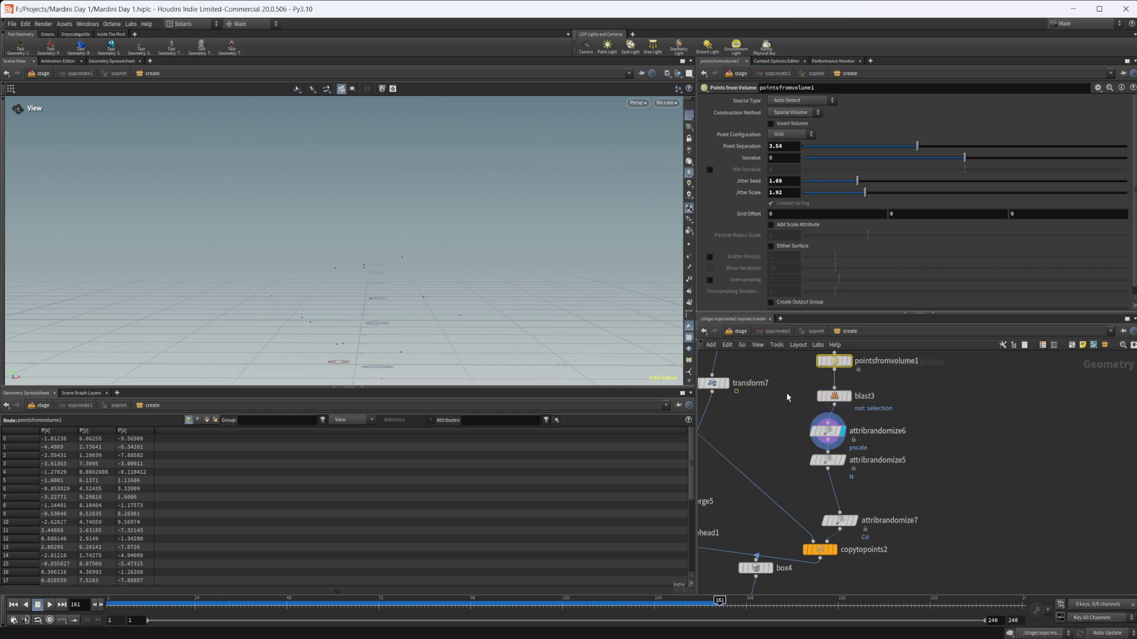
Step: Display attribrandomize5 and check how it randomizes the N attribute on the remaining points
click(831, 462)
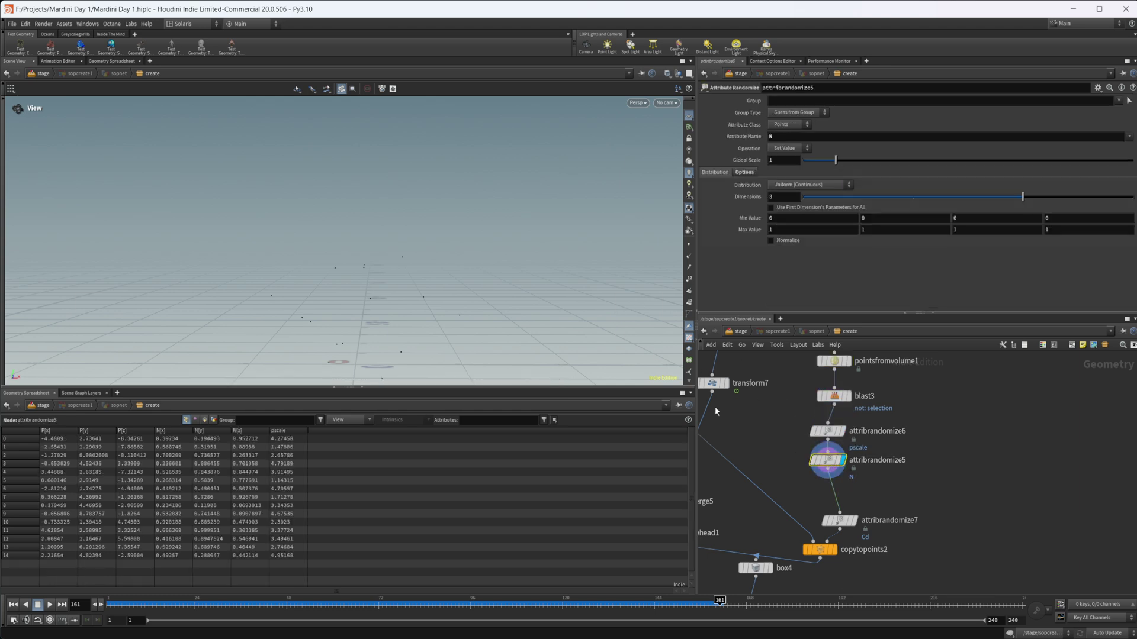
drag(325, 296, 337, 297)
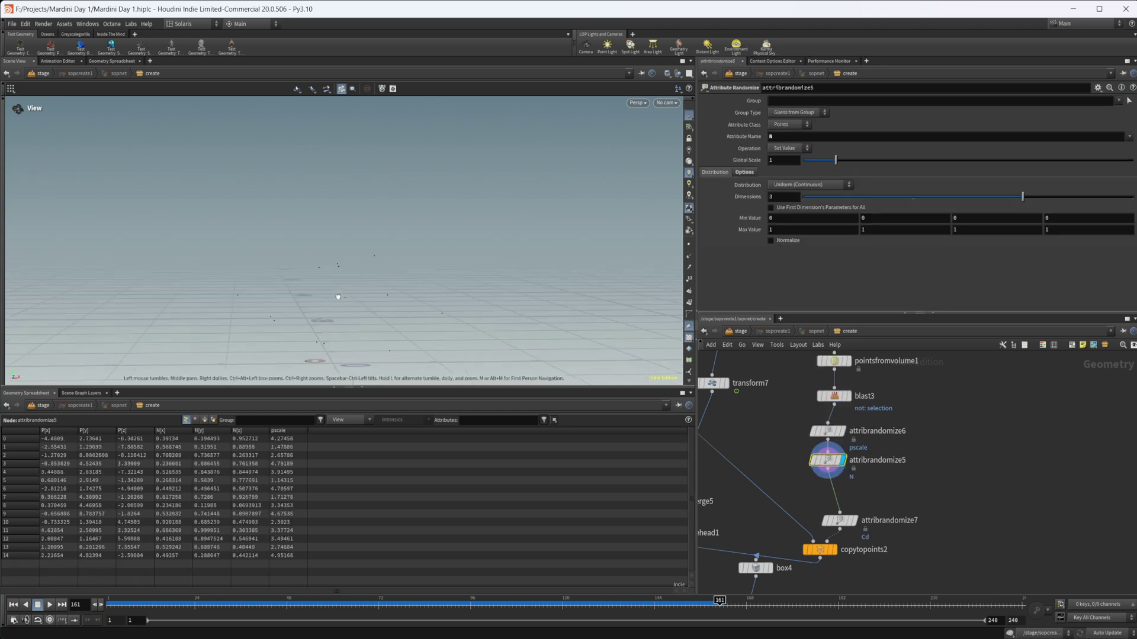
click(689, 256)
click(687, 259)
Step: Display copytopoints2, and bypass and re-enable attribrandomize5 to compare the cubes' orientations
middle_drag(900, 497, 895, 438)
click(833, 466)
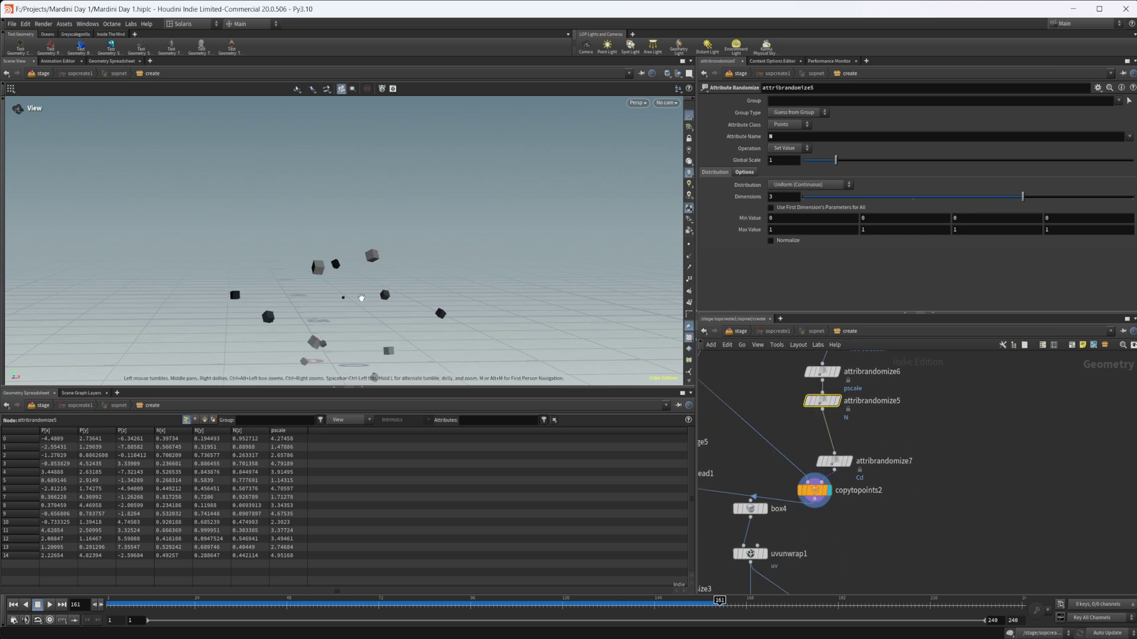
mouse_move(832, 405)
click(808, 388)
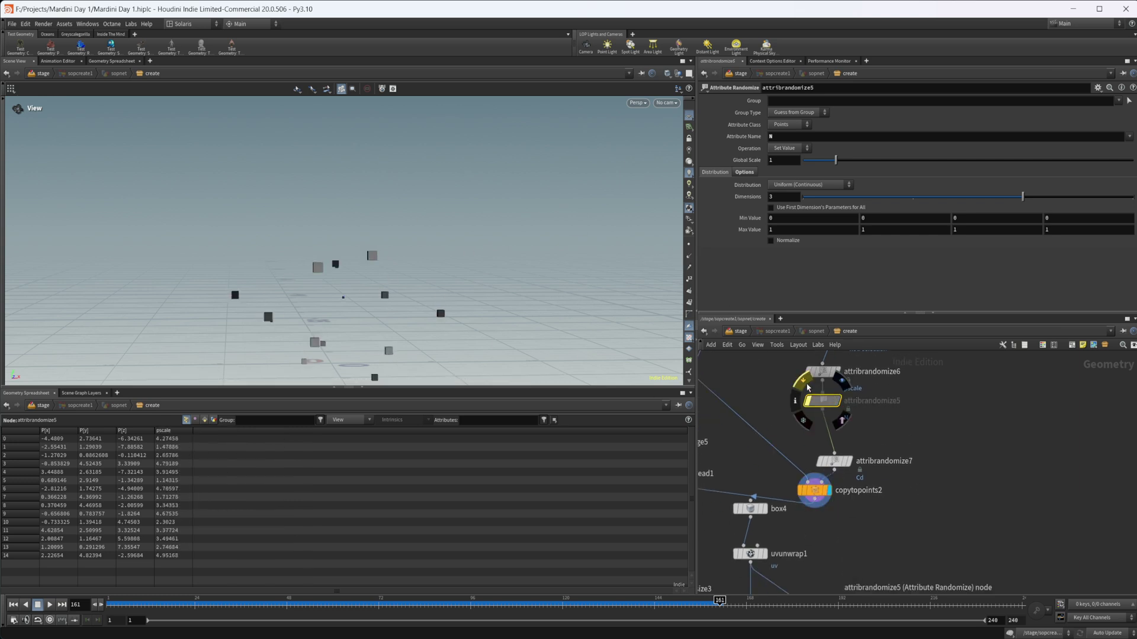
click(808, 388)
Step: Check the Cd randomization settings of attribrandomize7 above copytopoints2
scroll(888, 451, up, 3)
middle_drag(853, 458, 870, 442)
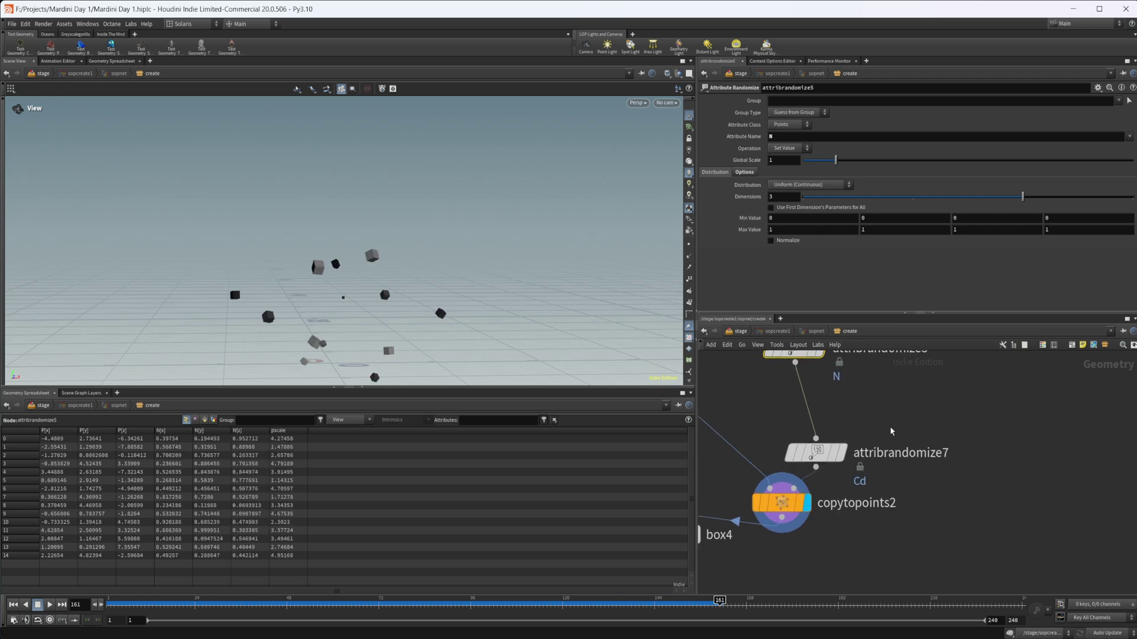
click(816, 455)
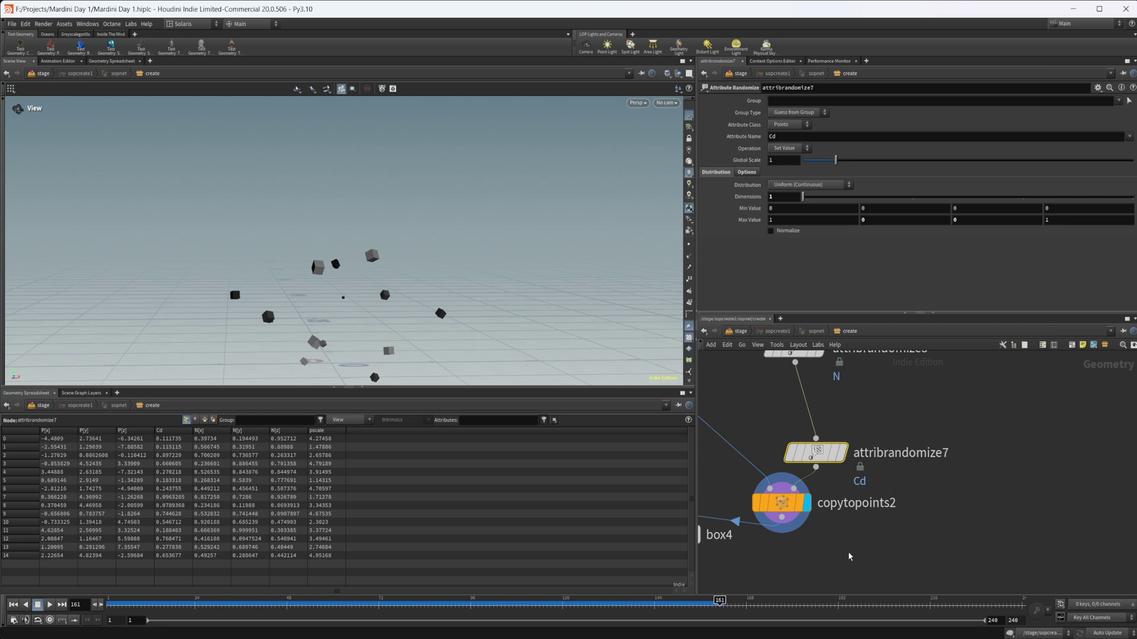
middle_drag(848, 557, 940, 549)
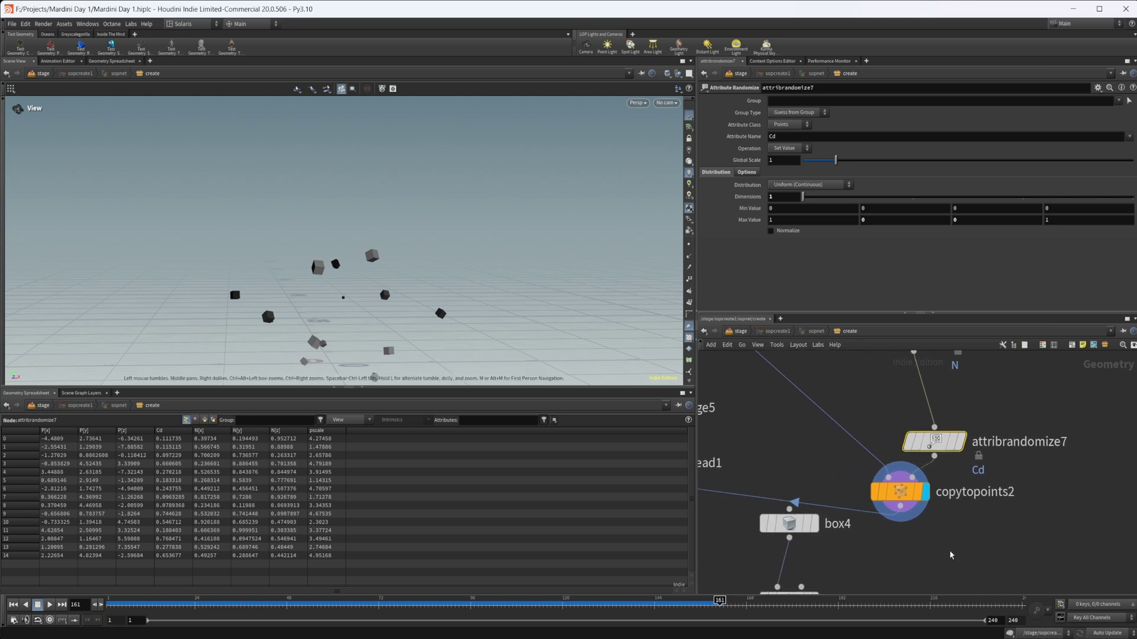
Step: Display merge6 and then attribcreate4, checking how attribcreate4 sets the name attribute
scroll(925, 549, down, 2)
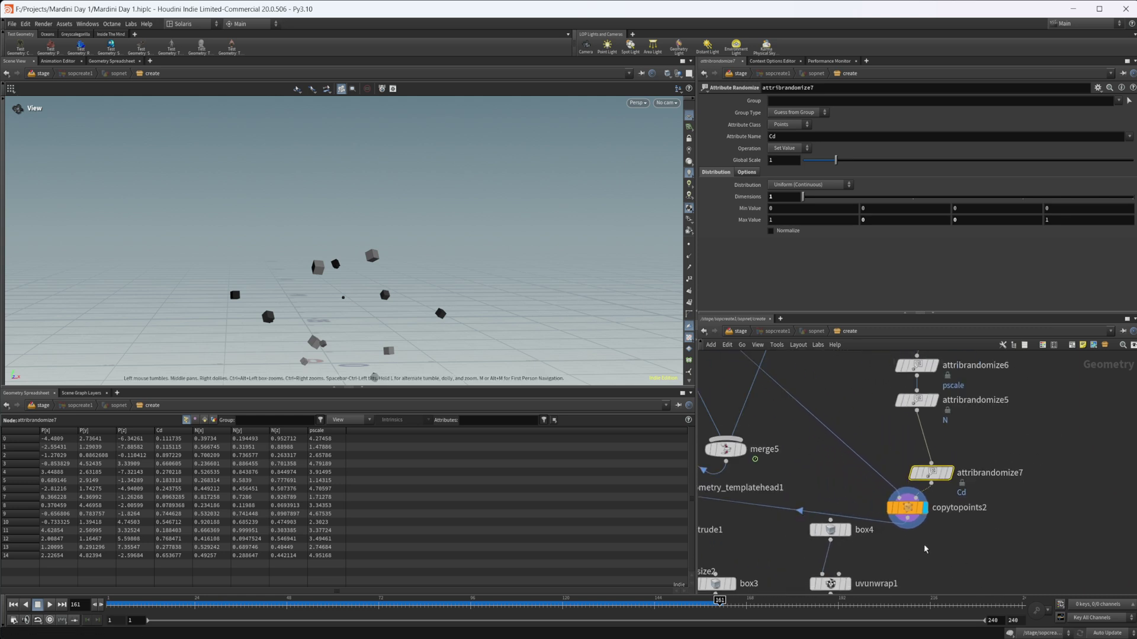
middle_drag(959, 517, 1066, 437)
scroll(1070, 430, down, 1)
middle_drag(771, 473, 853, 456)
scroll(853, 456, up, 2)
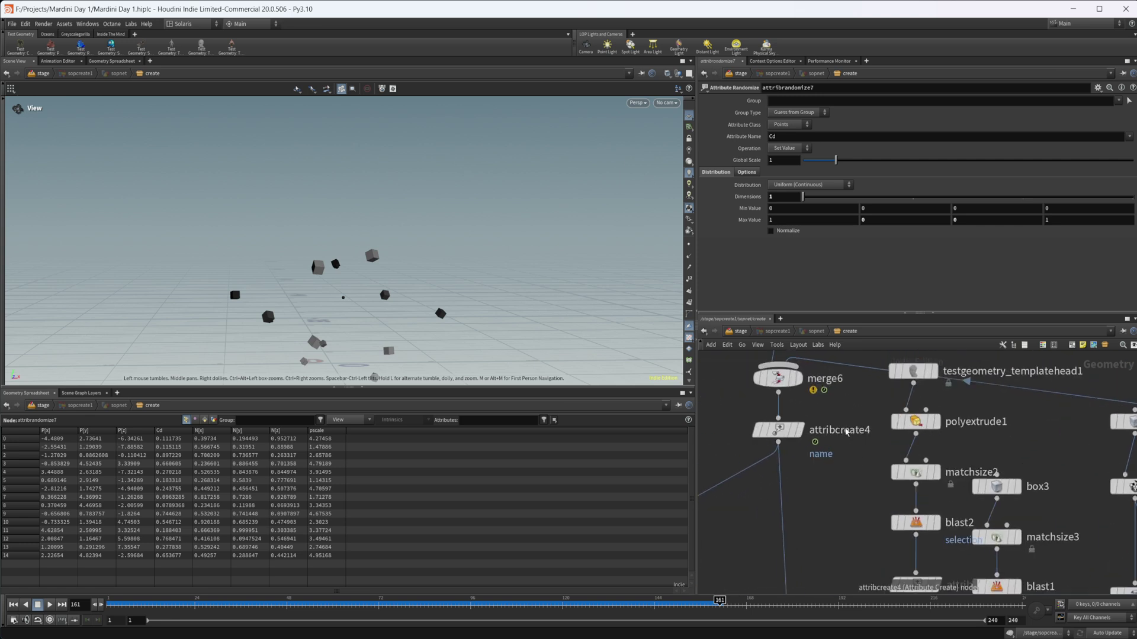
click(798, 378)
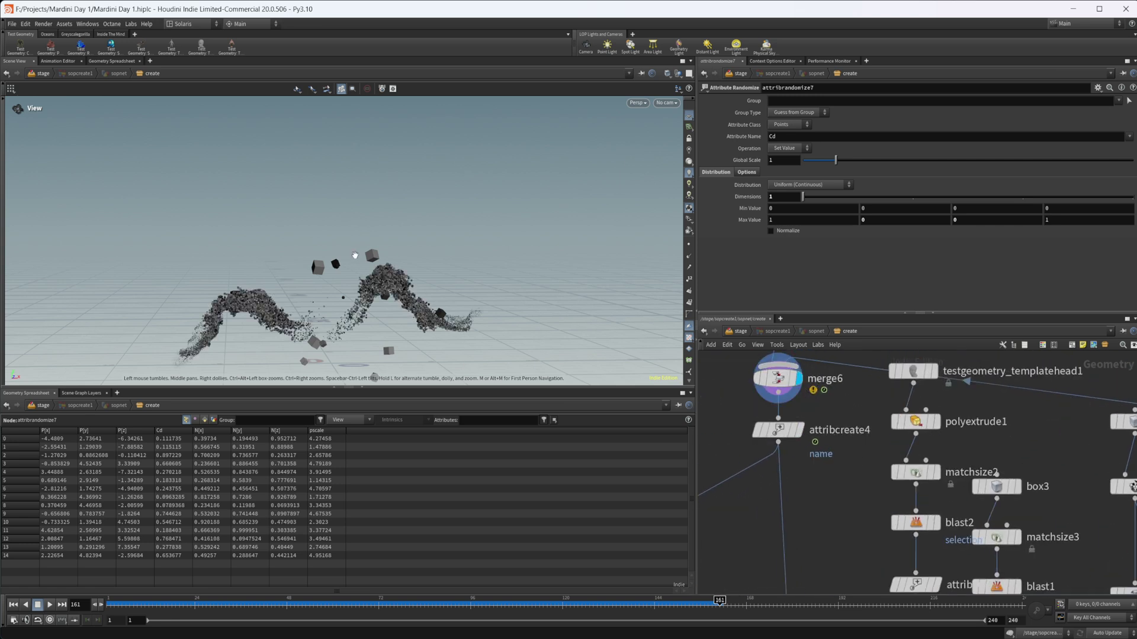
click(782, 433)
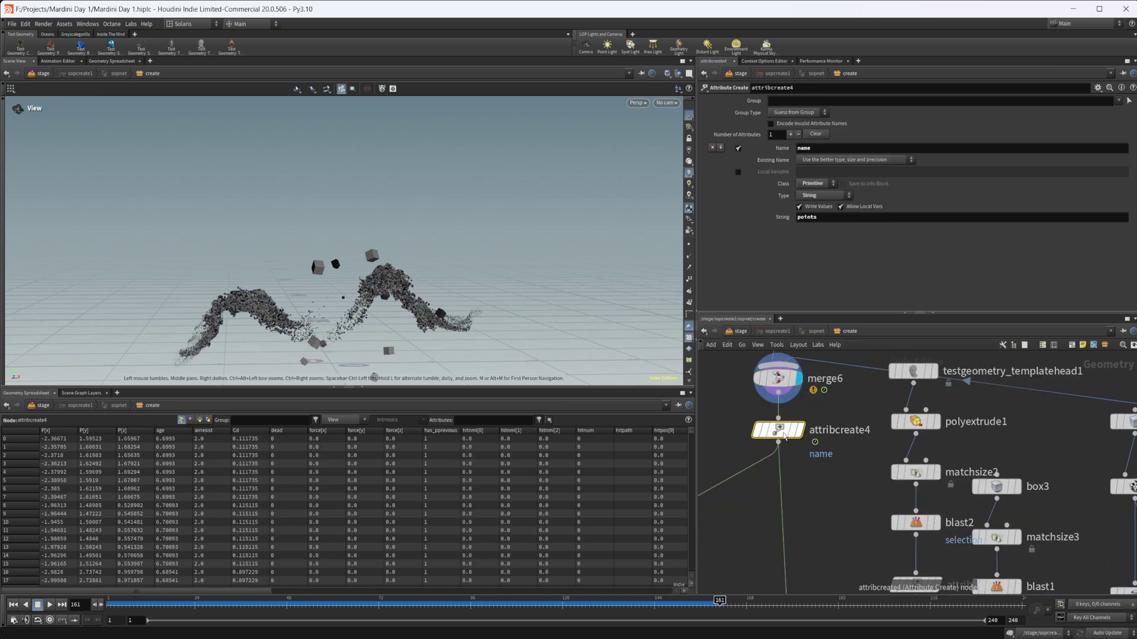
click(798, 431)
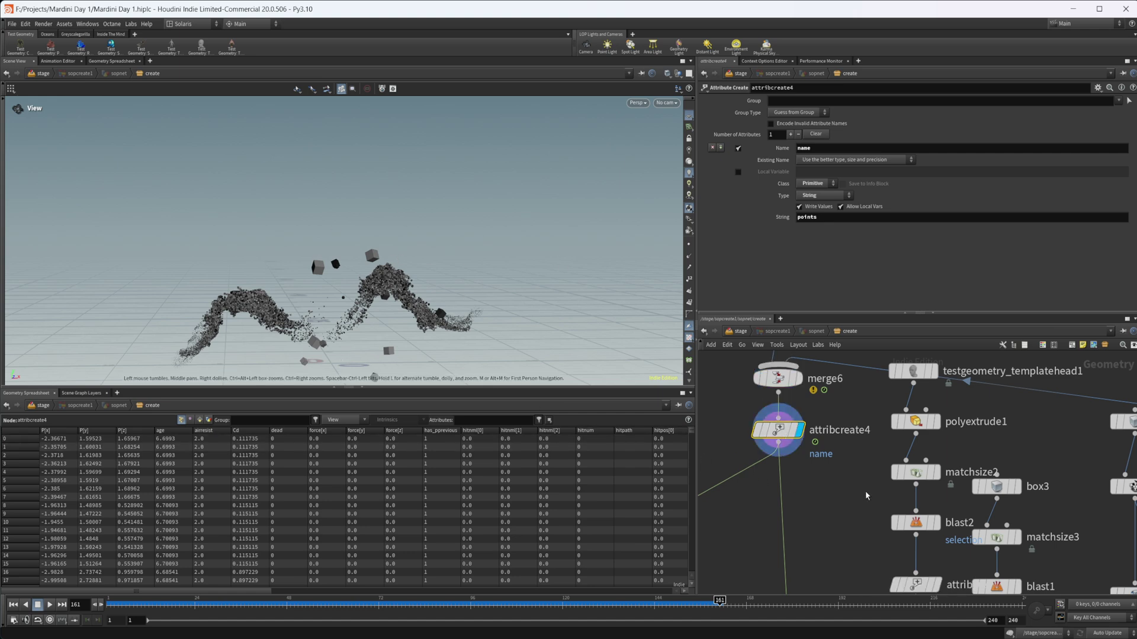
Step: Display testgeometry_templatehead1 and then polyextrude1 in the head branch
scroll(865, 491, down, 3)
scroll(929, 418, up, 3)
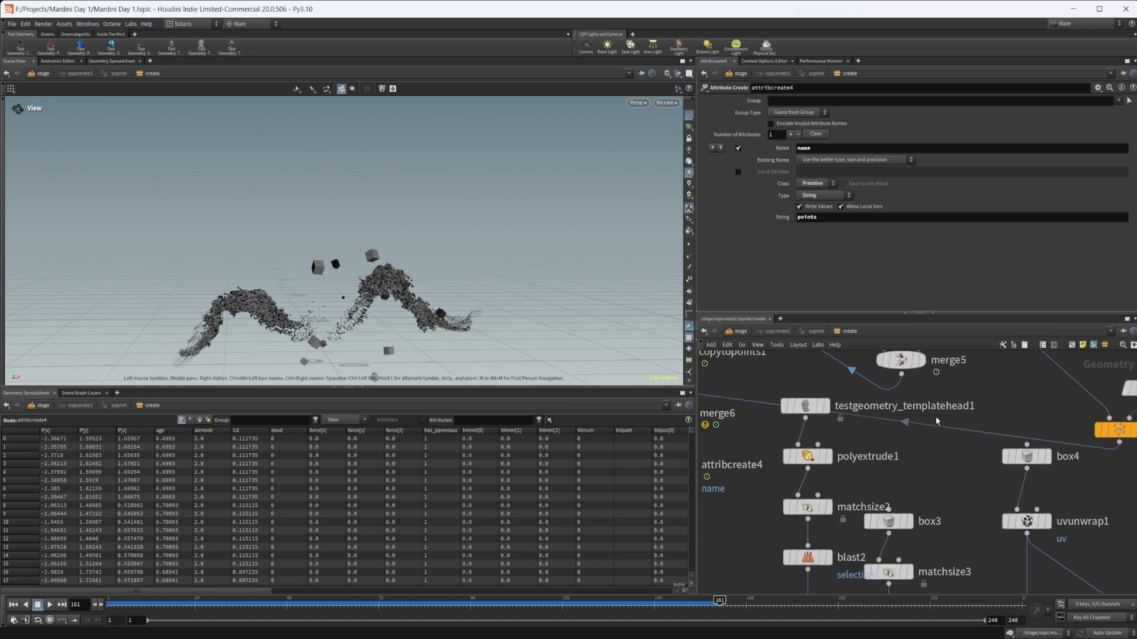
click(826, 406)
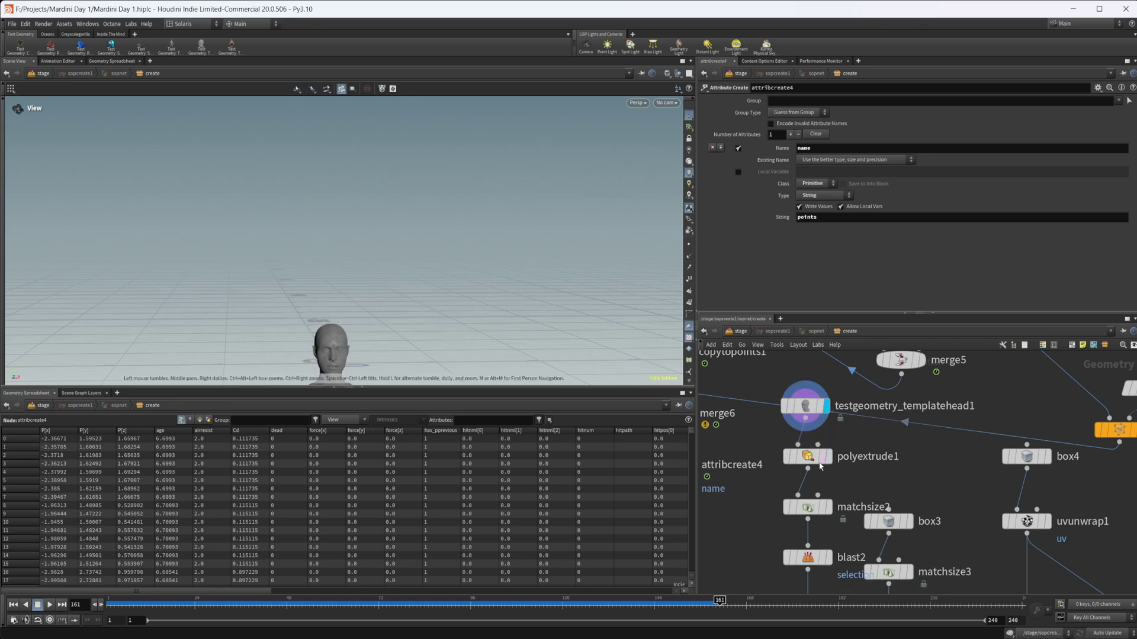
click(828, 456)
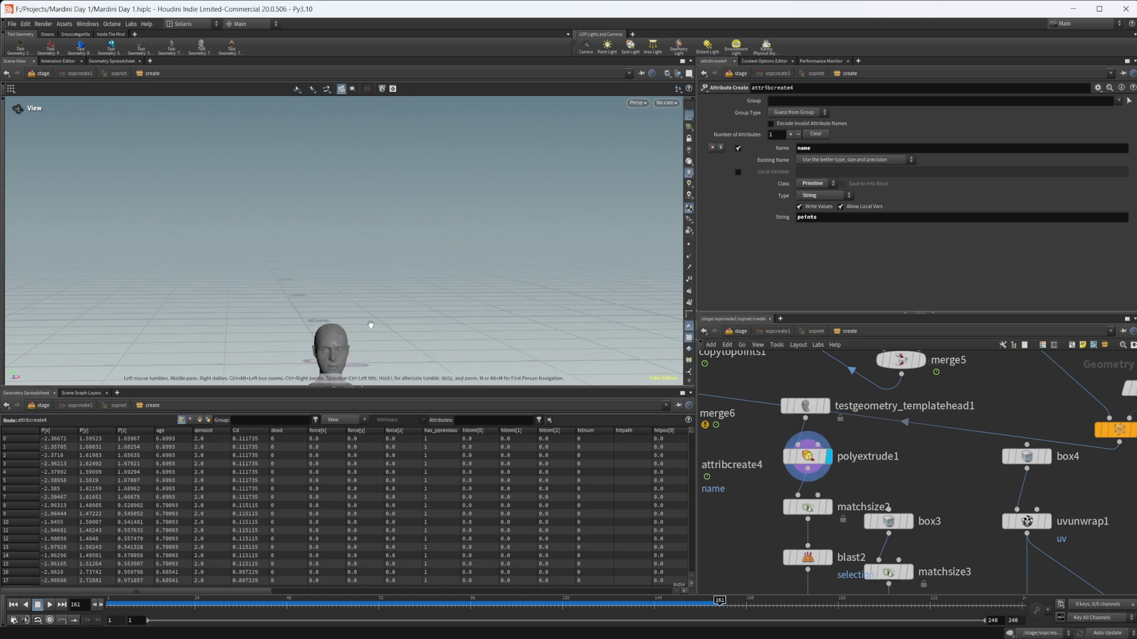
Step: Inspect the extruded head close up from the side and below, ending on a view of the whole bust
key(h)
right_drag(626, 224, 675, 231)
right_drag(327, 238, 634, 239)
drag(388, 254, 568, 207)
drag(370, 227, 394, 248)
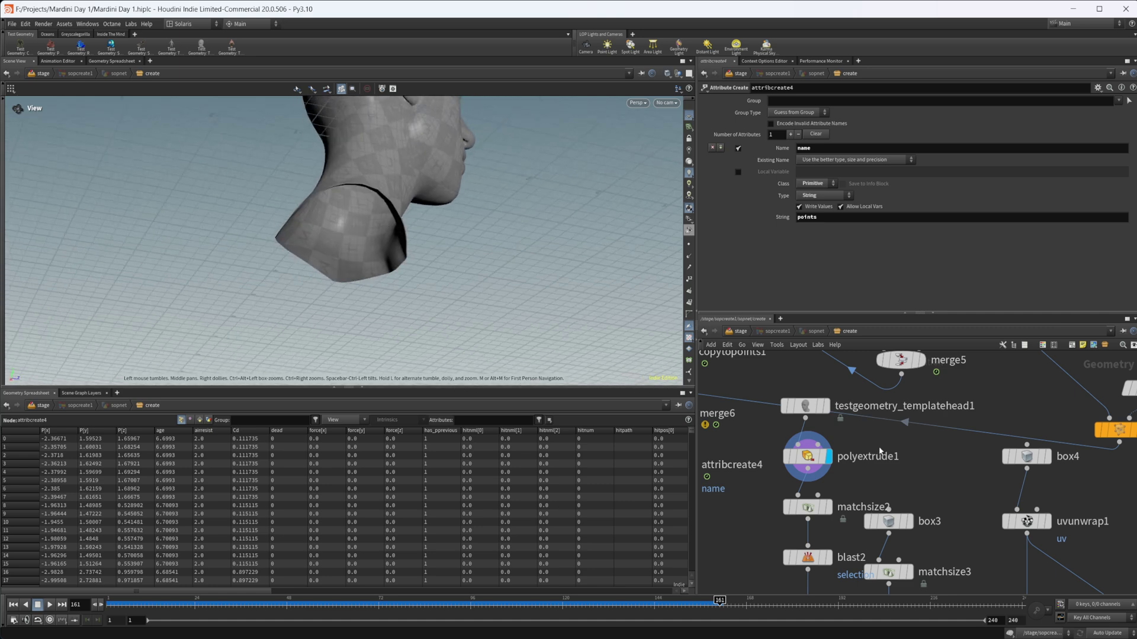
mouse_move(799, 457)
click(782, 432)
click(782, 433)
middle_drag(903, 465, 878, 428)
drag(325, 233, 207, 294)
drag(379, 216, 330, 223)
scroll(330, 223, down, 4)
middle_drag(329, 223, 389, 285)
drag(415, 275, 381, 279)
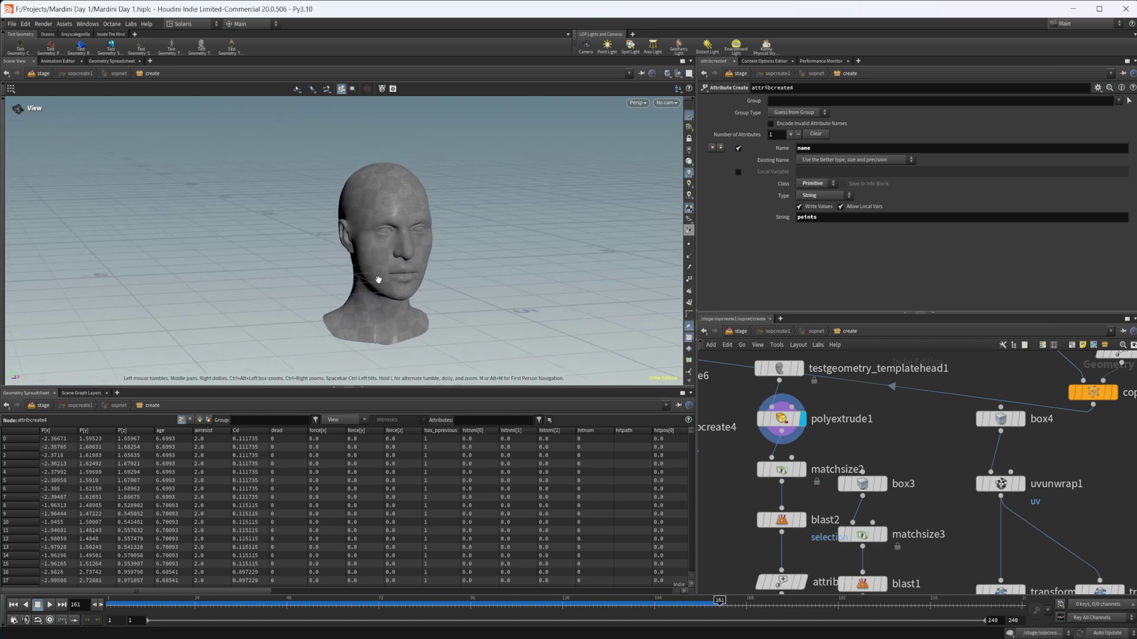
Step: Display matchsize2 and then blast2, and check blast2's primitive group settings
middle_drag(837, 444, 826, 423)
click(792, 448)
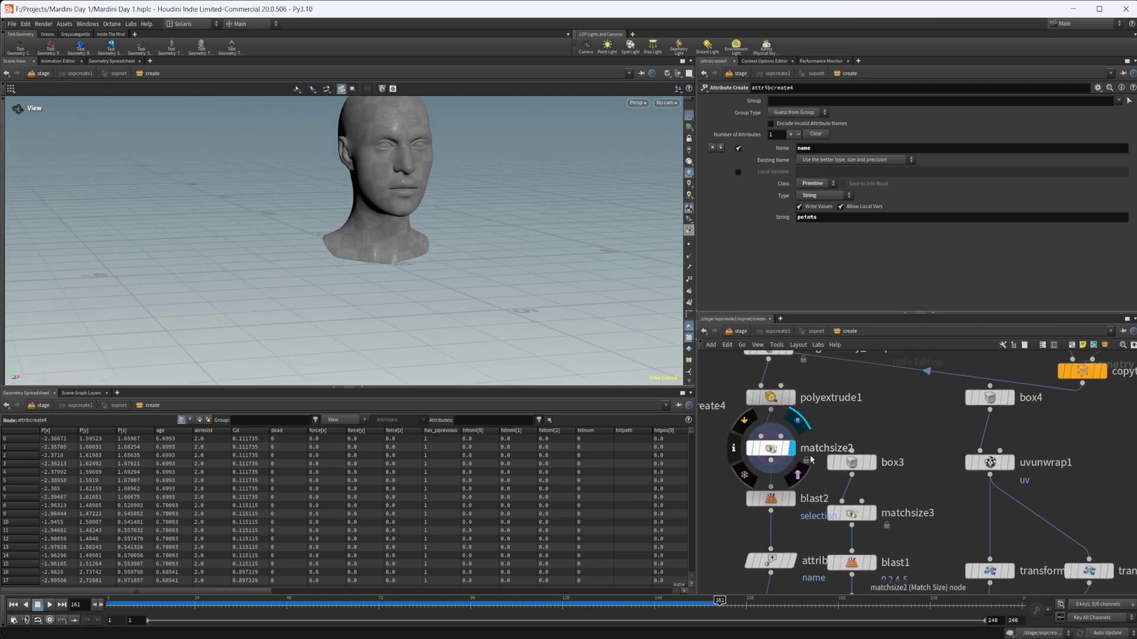
mouse_move(796, 485)
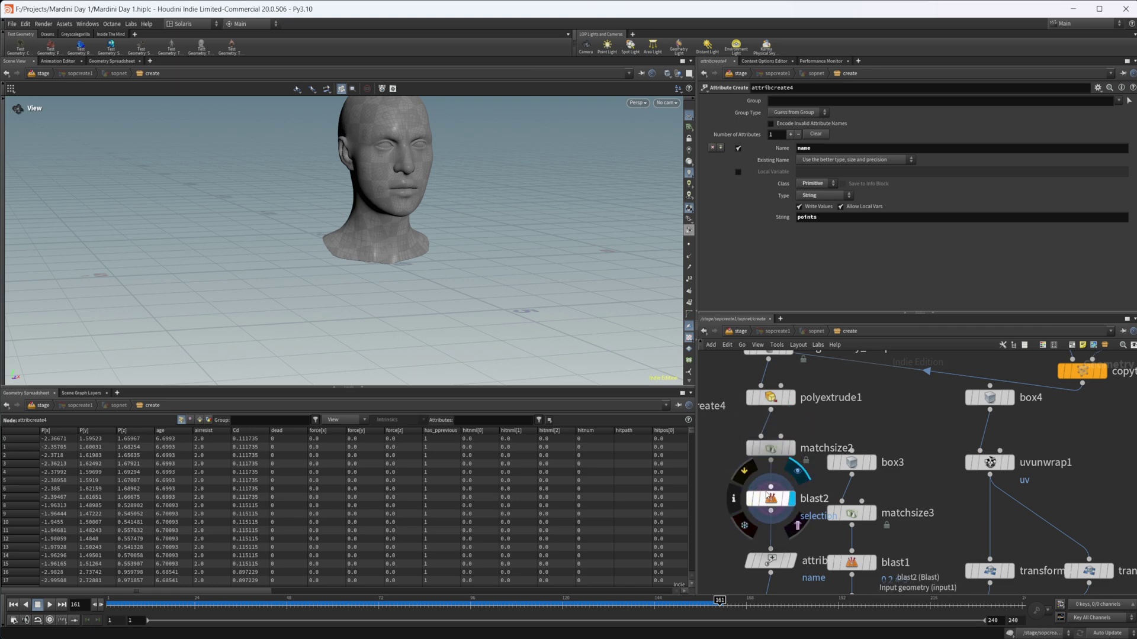
click(792, 499)
click(766, 500)
middle_drag(395, 205, 403, 284)
drag(404, 284, 384, 283)
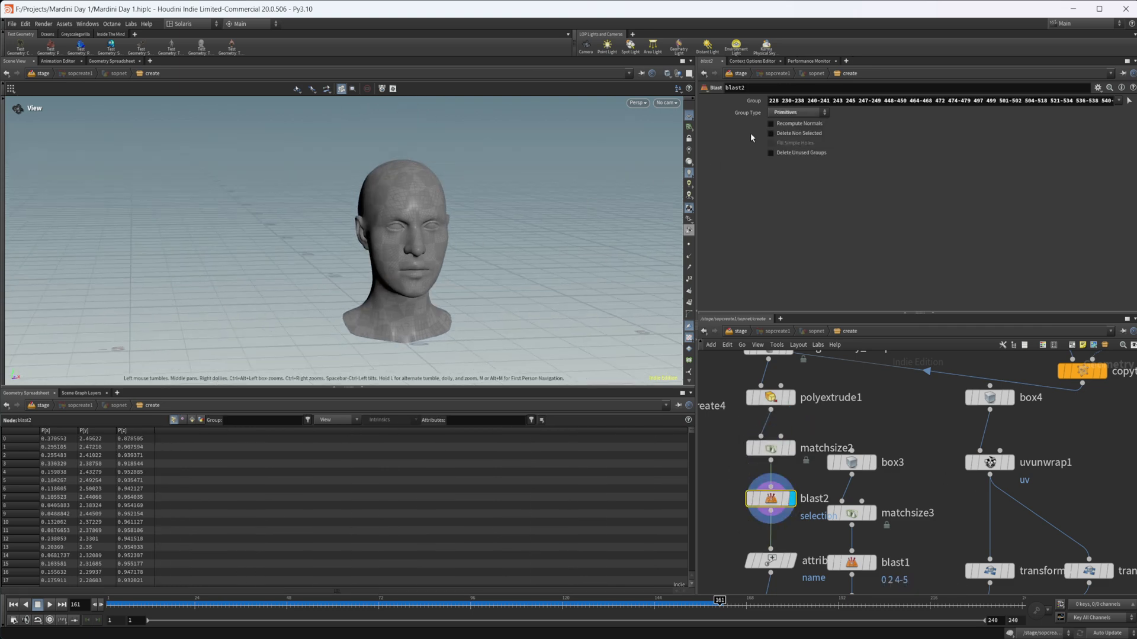
Step: Switch Delete Non Selected on in blast2 to view the primitives it removes, and switch it back off
click(792, 134)
drag(621, 331, 486, 277)
drag(407, 291, 357, 278)
right_drag(386, 284, 570, 260)
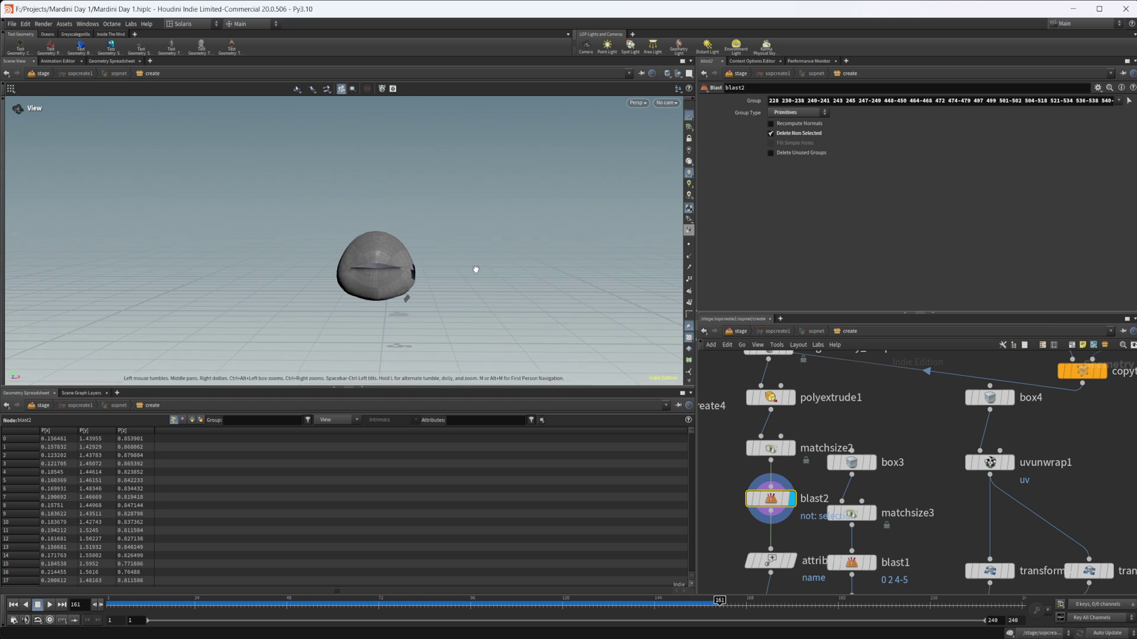
click(794, 135)
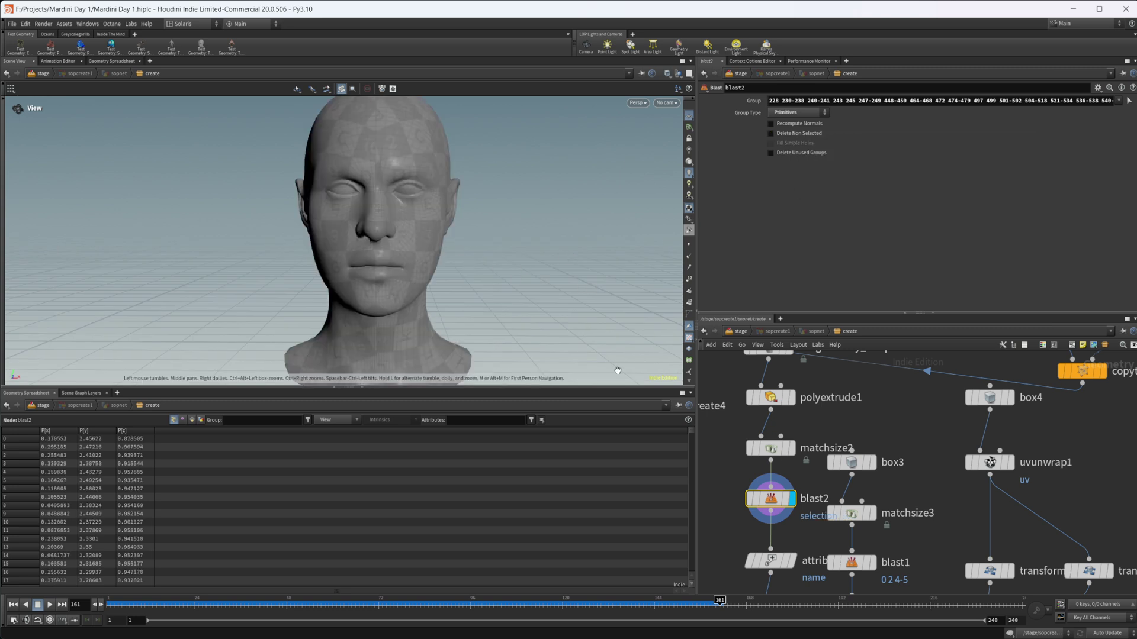
Step: Display attribcreate5 below blast2 and check how it sets the name attribute on the head
middle_drag(796, 546, 811, 398)
click(784, 412)
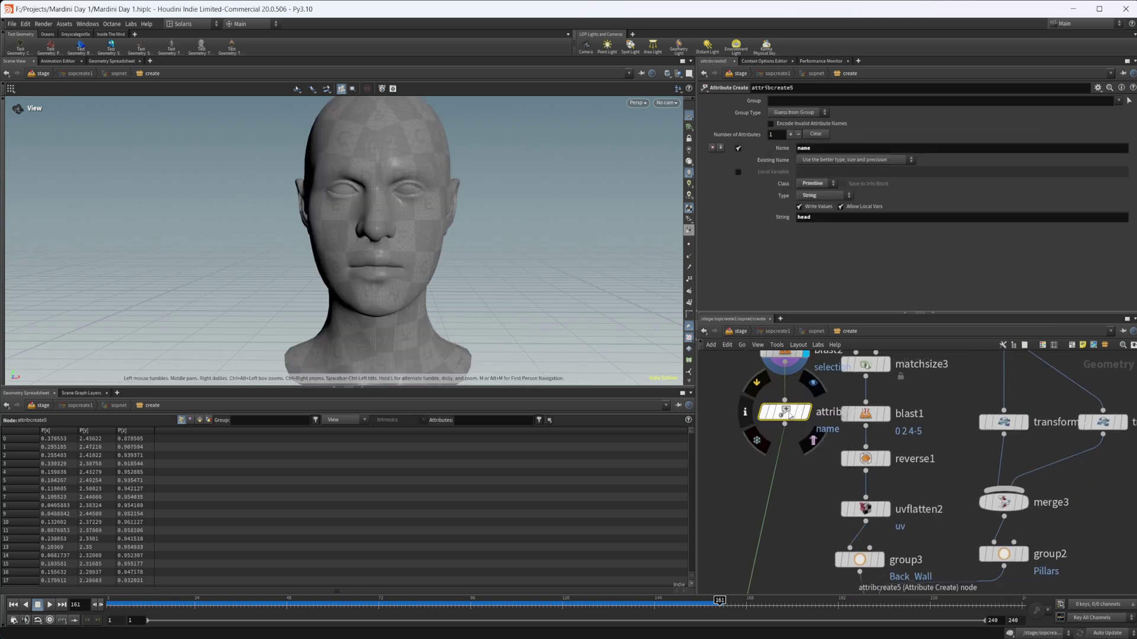
middle_drag(786, 488, 700, 528)
middle_drag(837, 442, 879, 459)
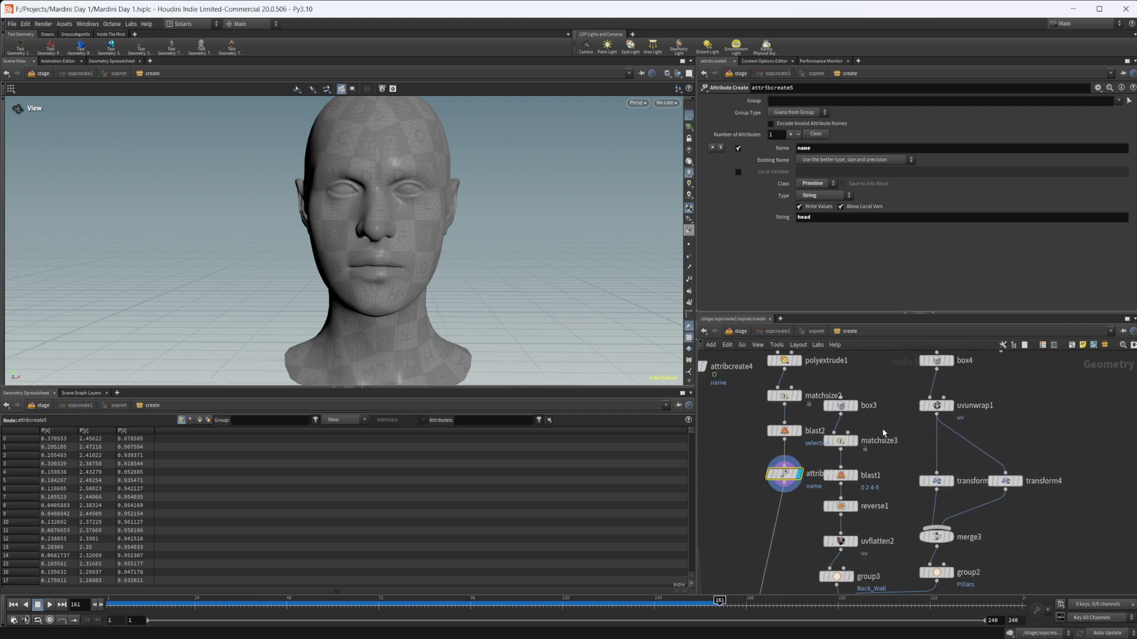
Step: Display box3, matchsize3 and blast1 in turn to view how the back wall and floor are made
middle_drag(890, 404, 850, 463)
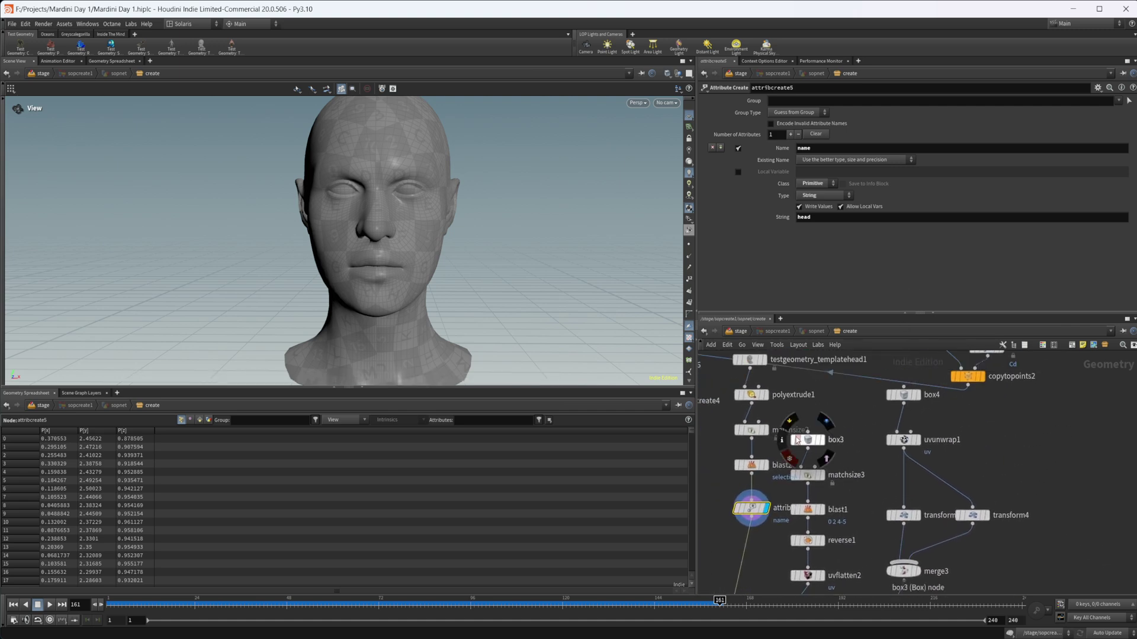
click(826, 422)
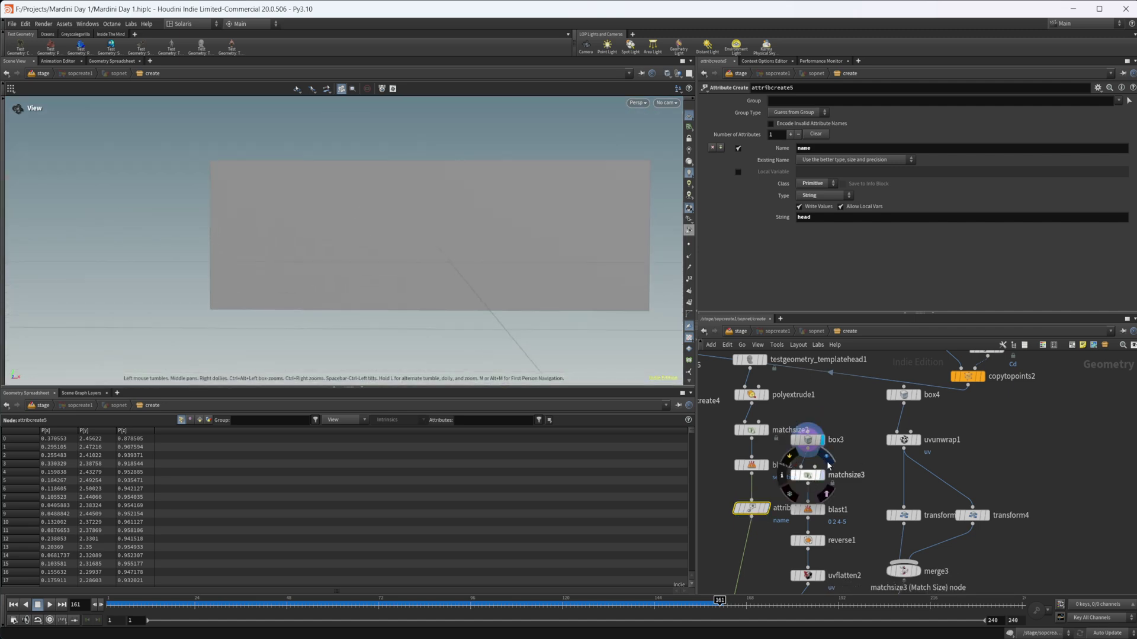
click(826, 458)
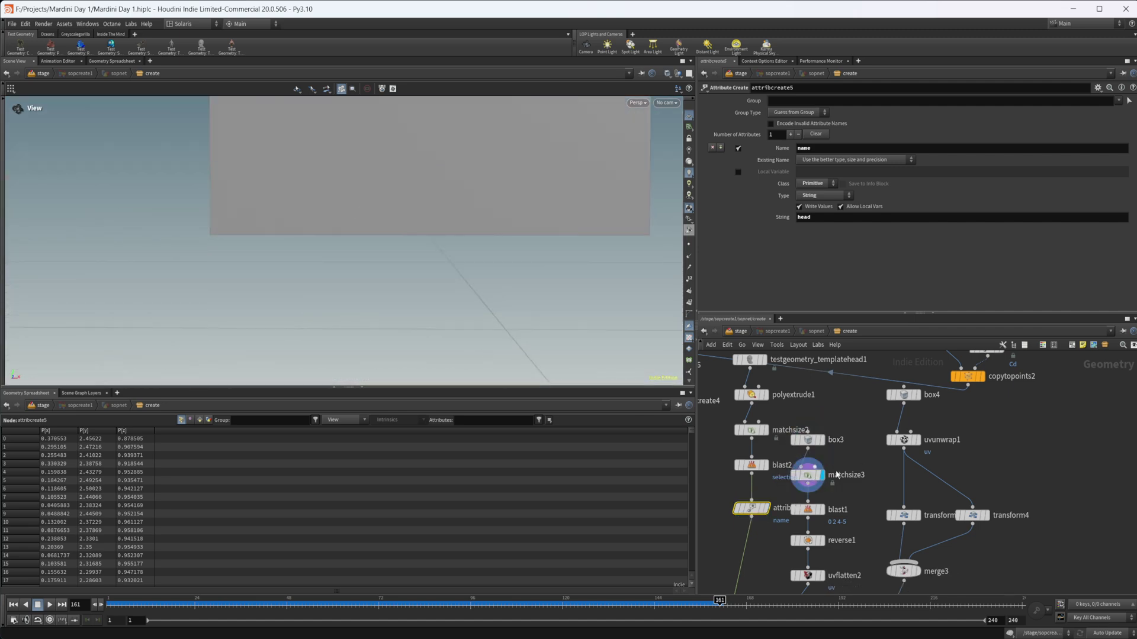
click(810, 513)
middle_drag(883, 495, 871, 411)
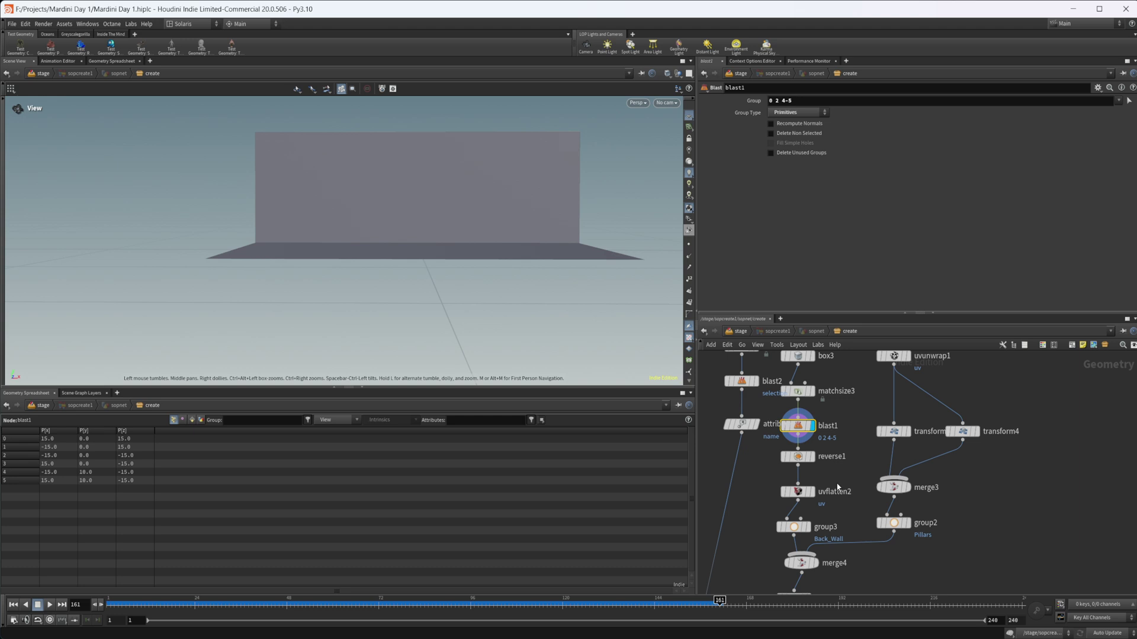
Step: Display uvflatten2 and then group3 to view the wall and floor's UVs and grouping
scroll(839, 486, up, 3)
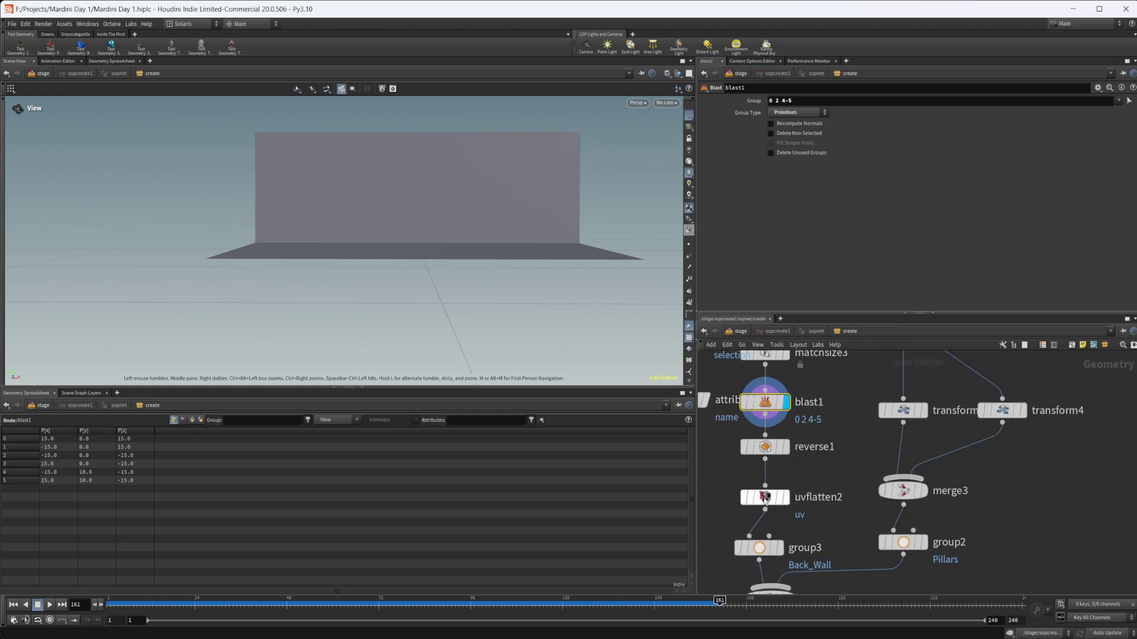
click(803, 484)
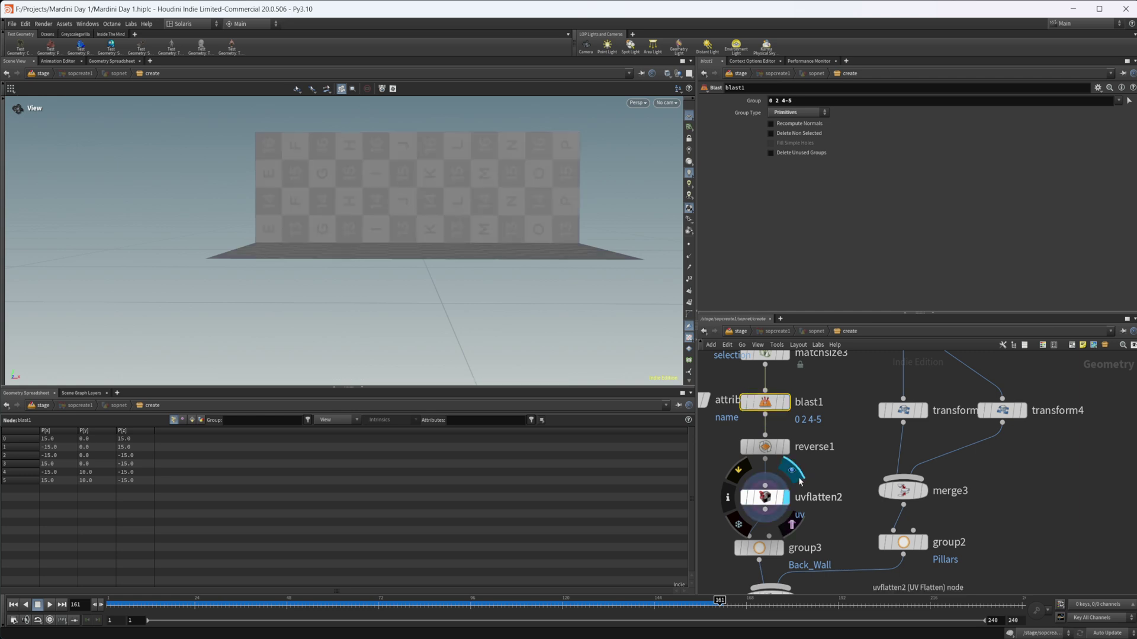
middle_drag(850, 474, 853, 435)
mouse_move(788, 526)
click(796, 486)
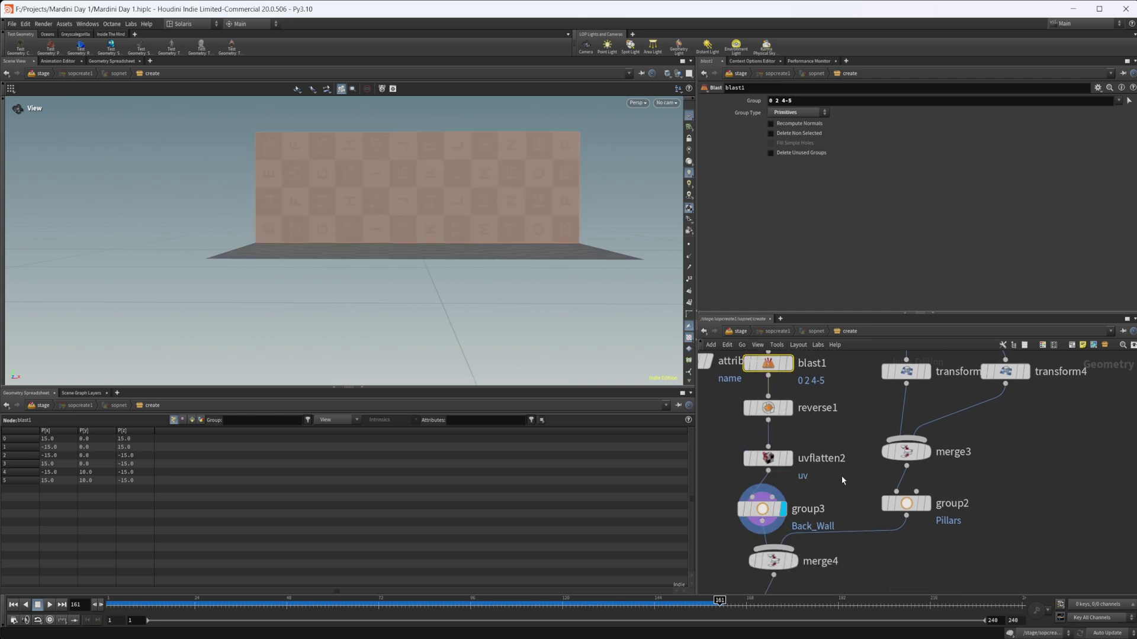
Step: Inspect the wall and floor from closer up and check group3's Back_Wall group settings
drag(479, 230, 701, 383)
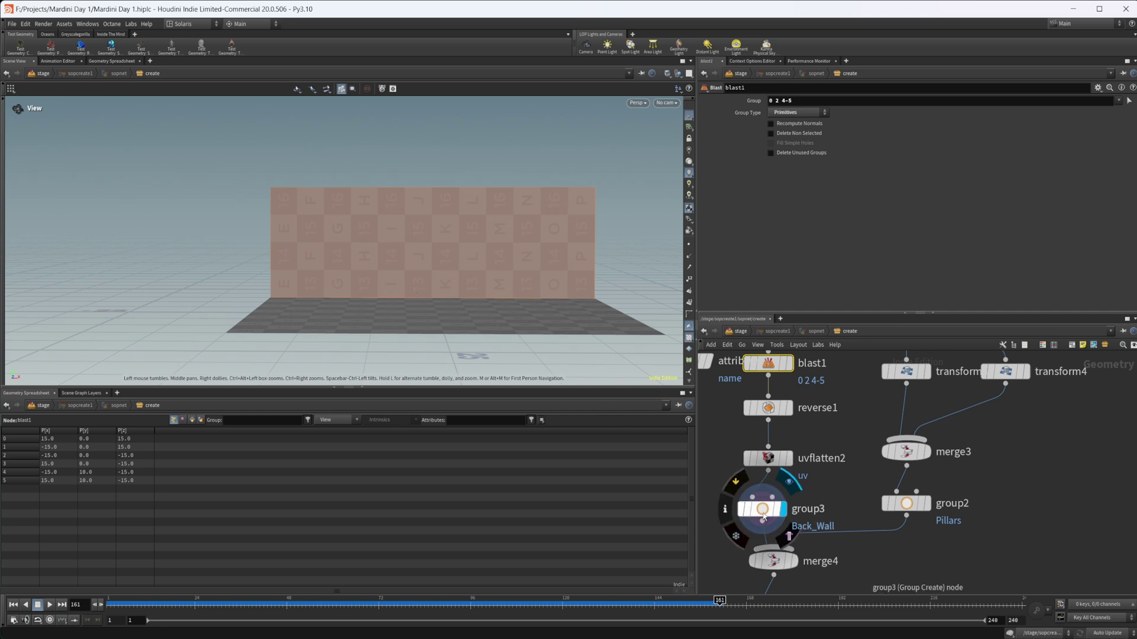
scroll(378, 288, up, 3)
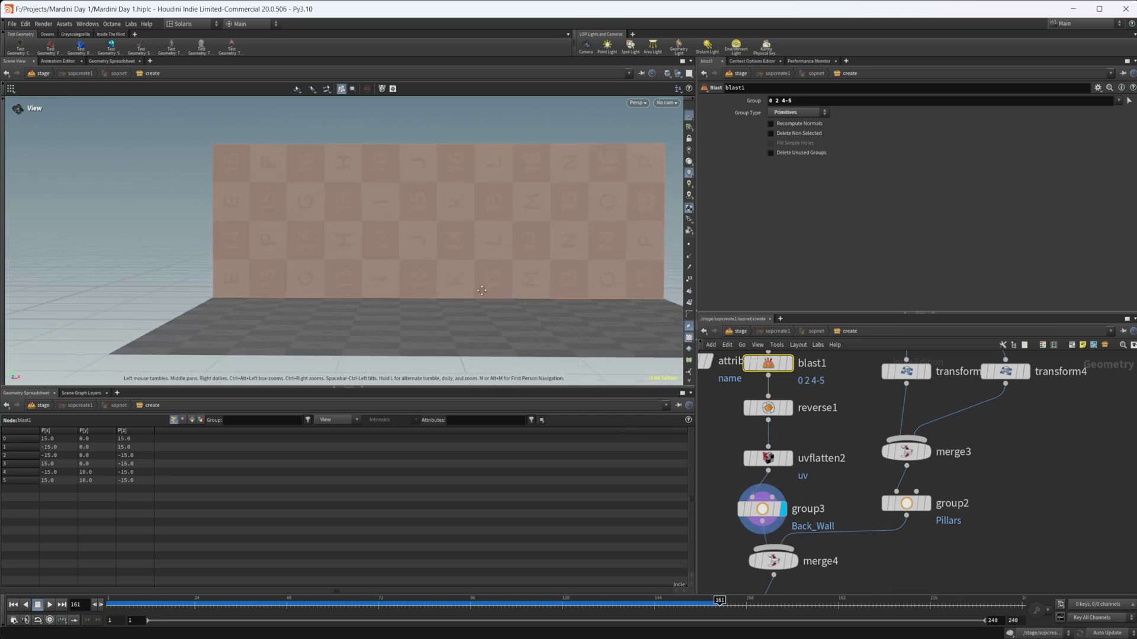
click(759, 515)
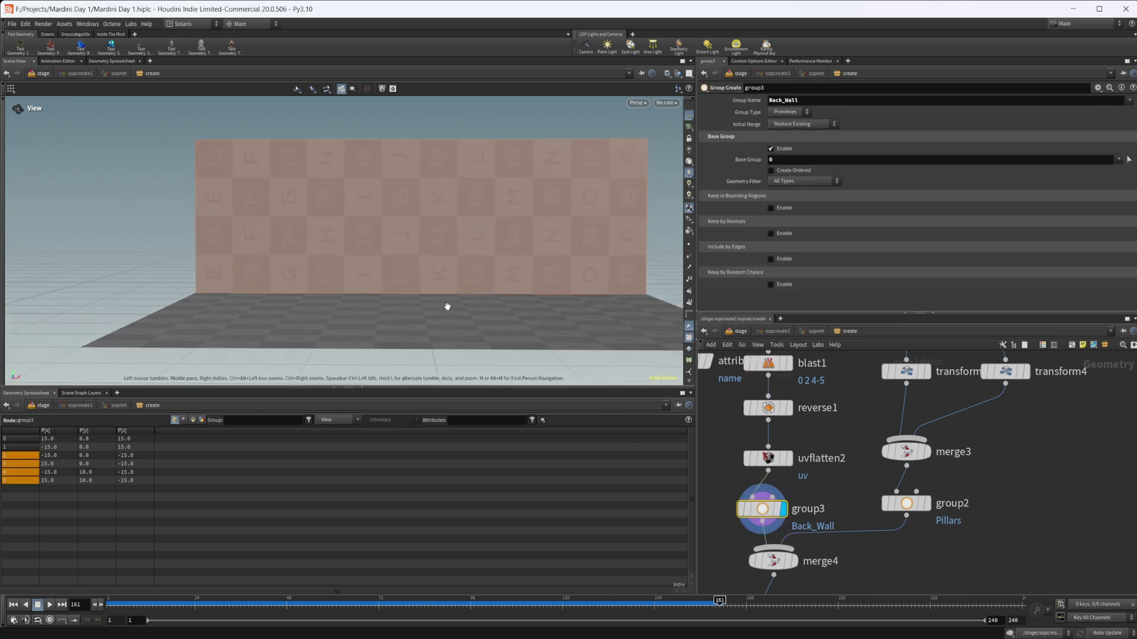
middle_drag(433, 312, 390, 315)
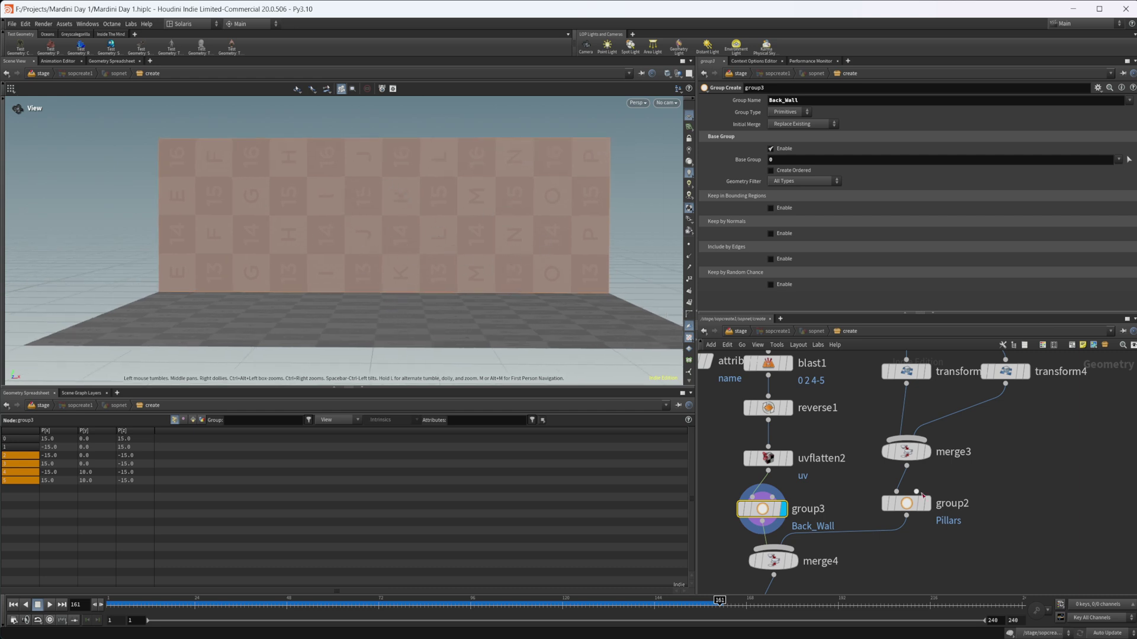
Step: Display box4 and then merge3 to view the single box and the pair of pillars
middle_drag(953, 479, 880, 592)
middle_drag(903, 428, 923, 546)
click(882, 404)
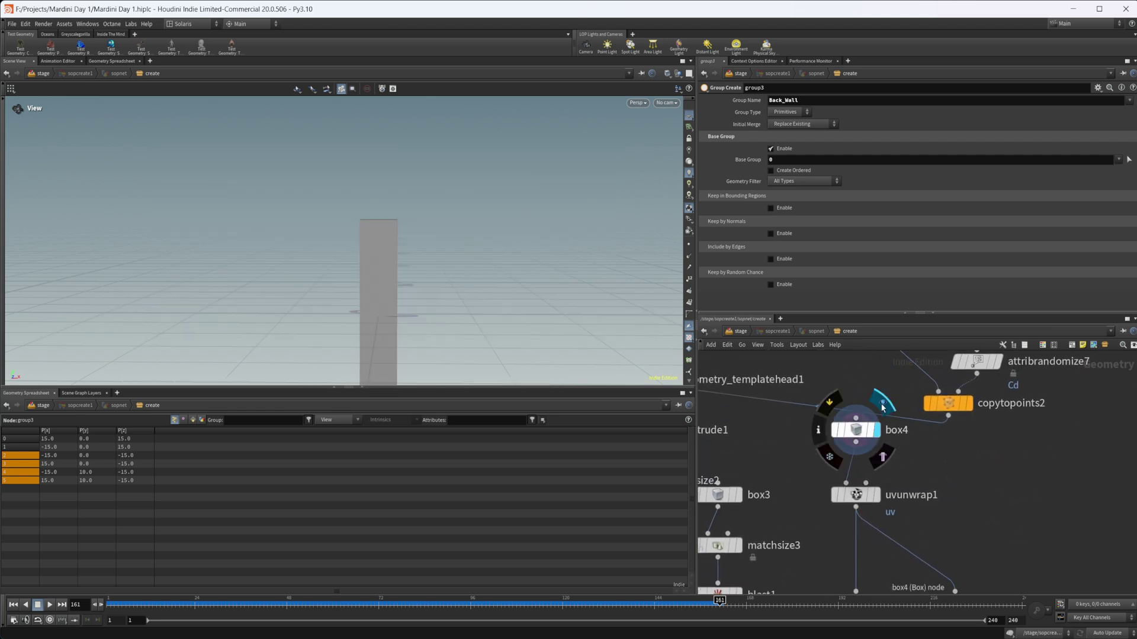
scroll(907, 419, down, 5)
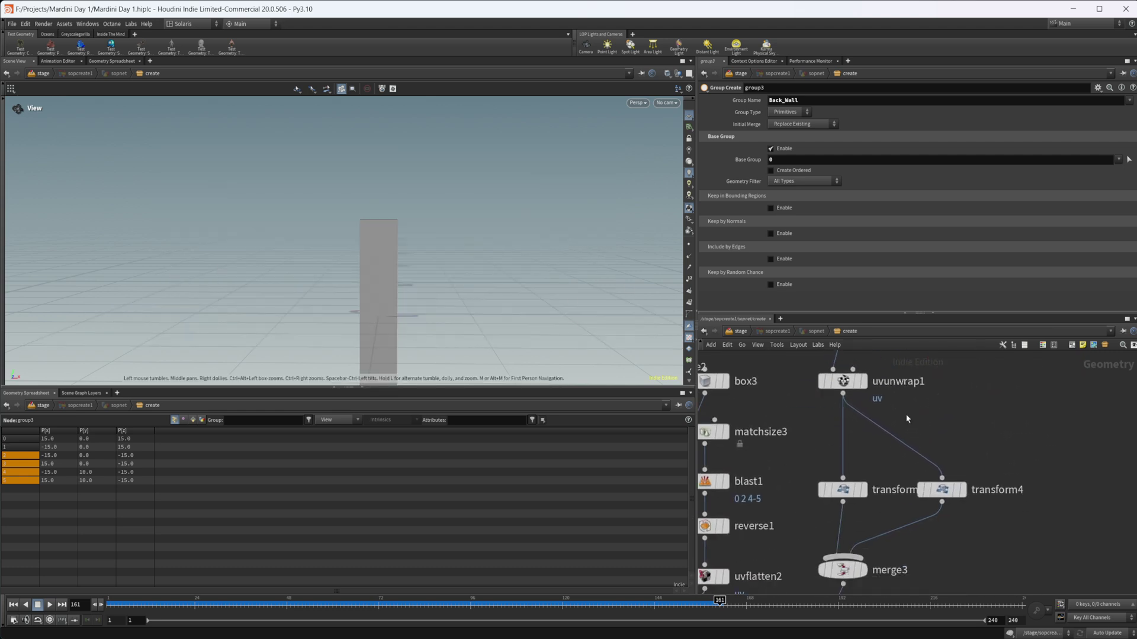
middle_drag(879, 523, 901, 462)
click(884, 510)
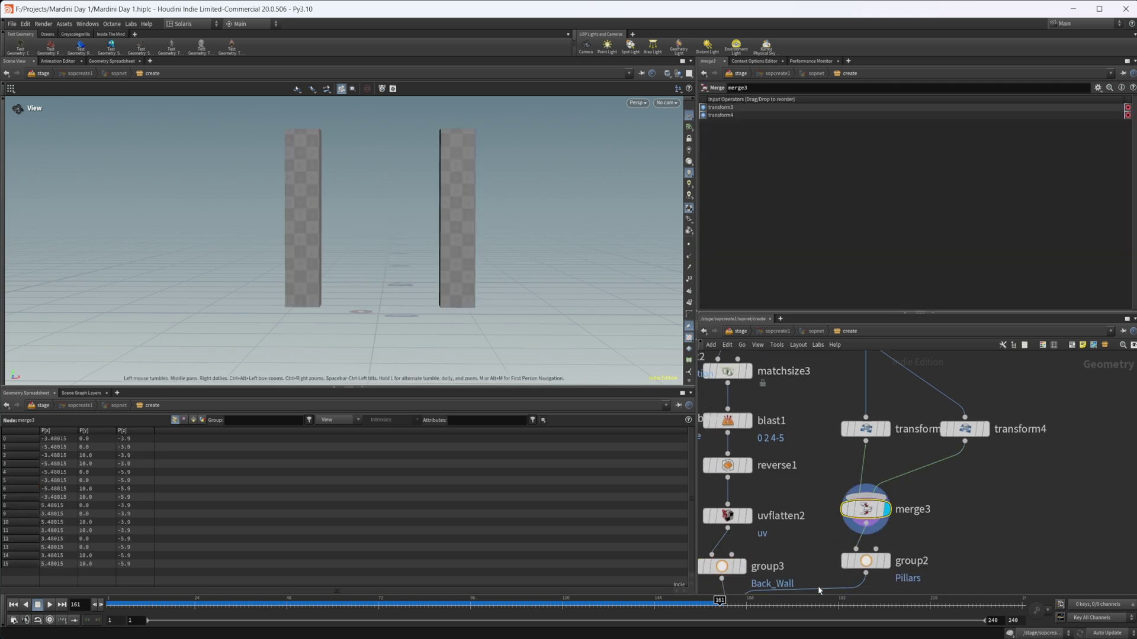
Step: Display group2, check its Pillars group settings, and follow the network down past merge4 to attribcreate6
scroll(917, 533, down, 2)
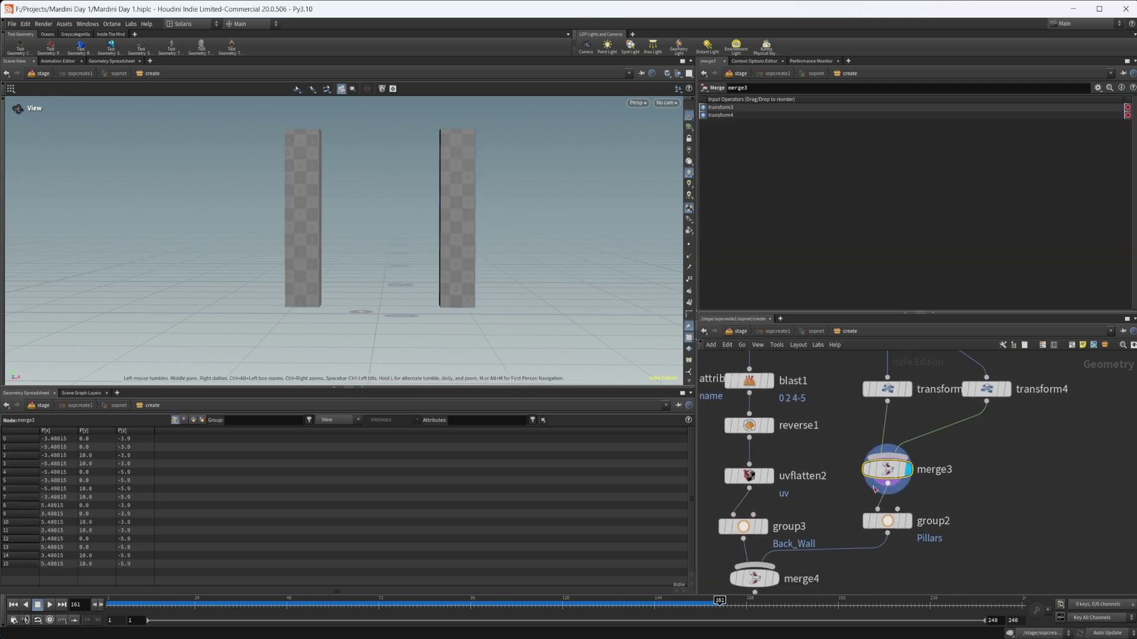
click(887, 521)
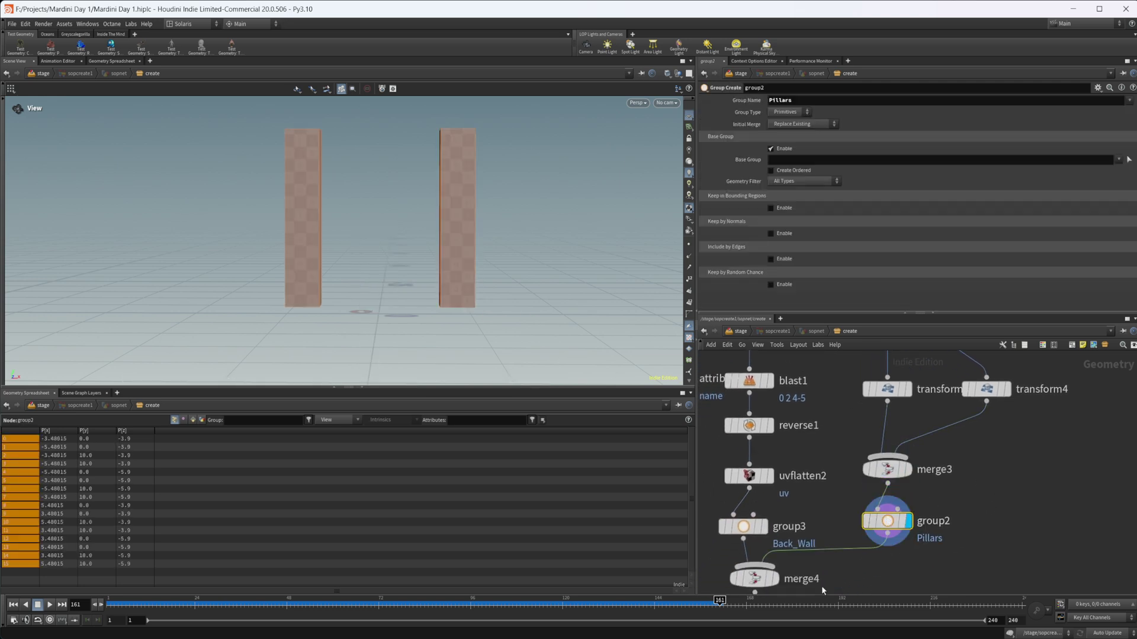
scroll(864, 455, down, 5)
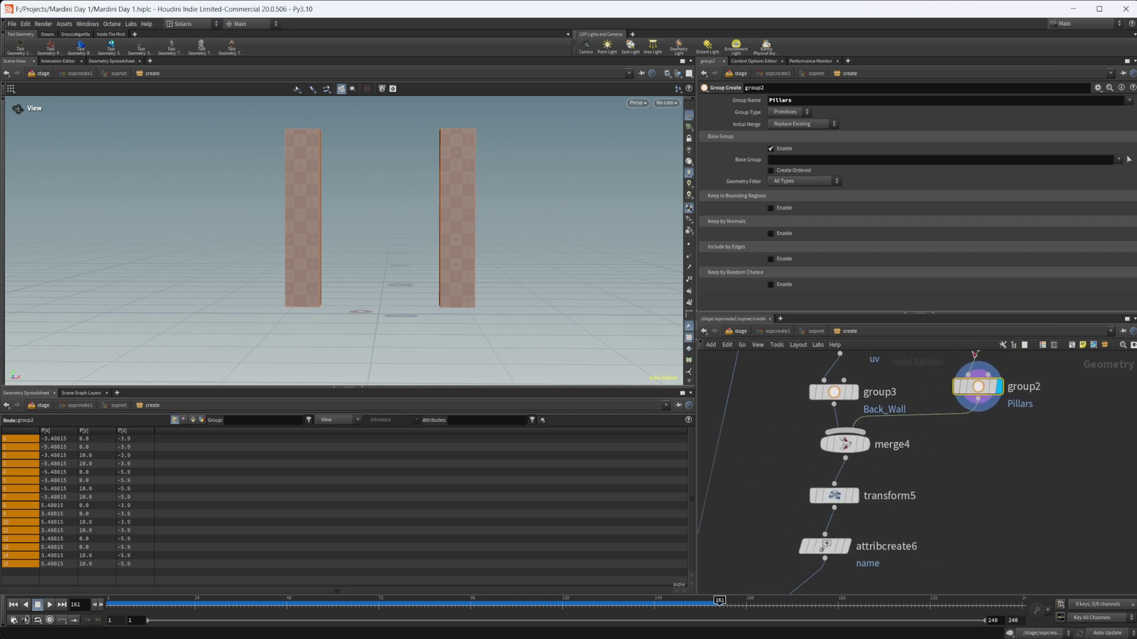
scroll(901, 547, down, 1)
middle_drag(902, 548, 894, 507)
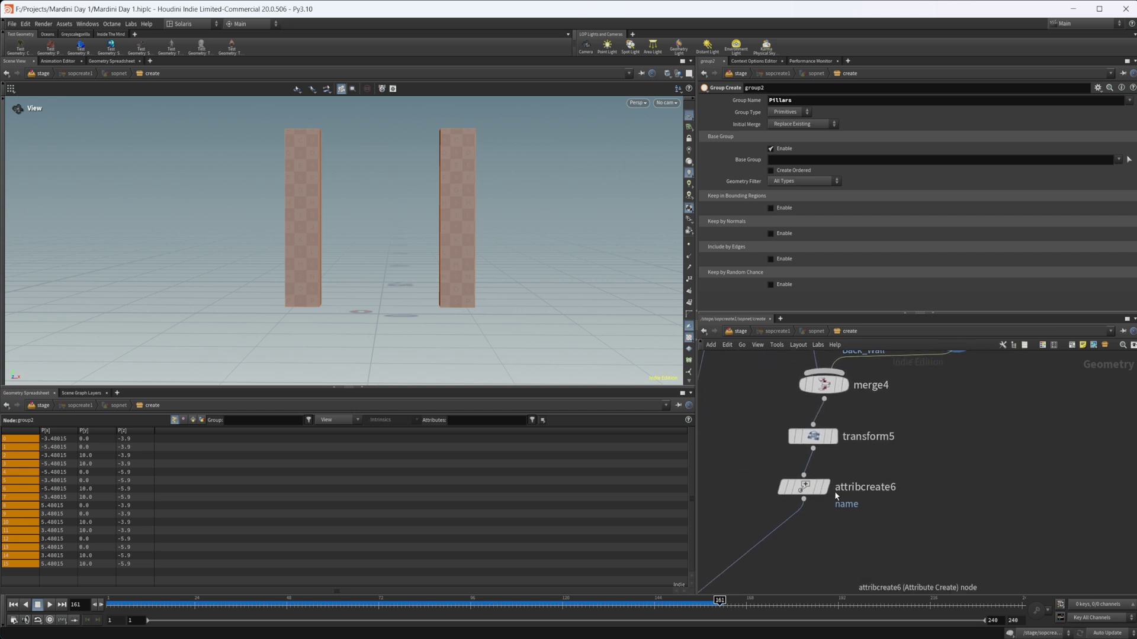
Step: Line up the attribcreate6 node below transform5 and display it to check its name attribute and the building geometry
drag(811, 491, 821, 494)
click(821, 496)
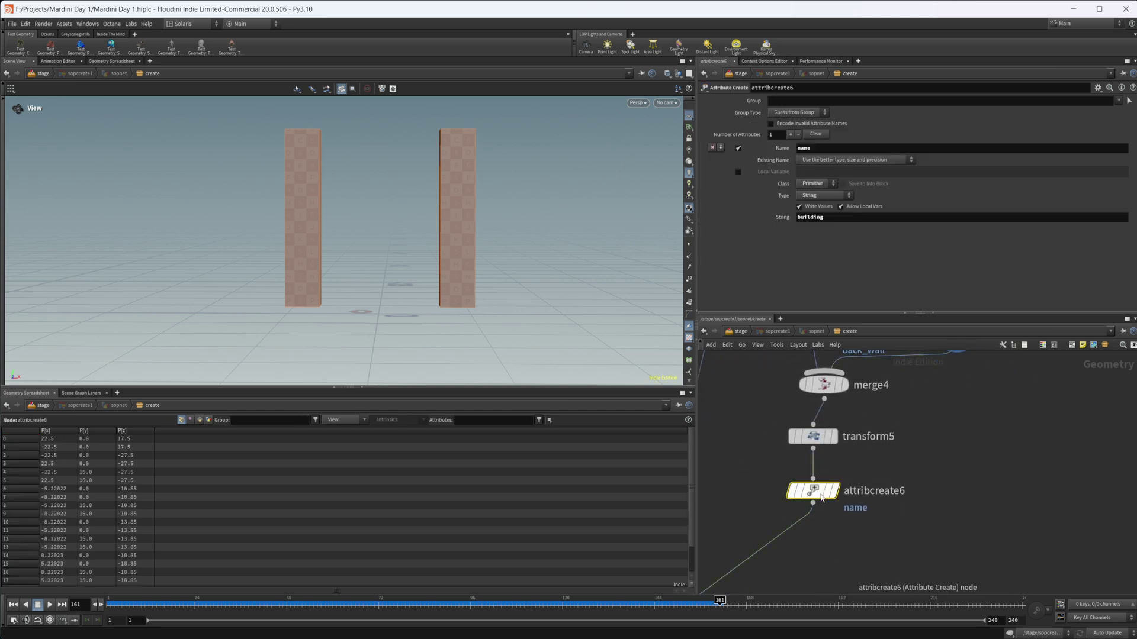
click(832, 492)
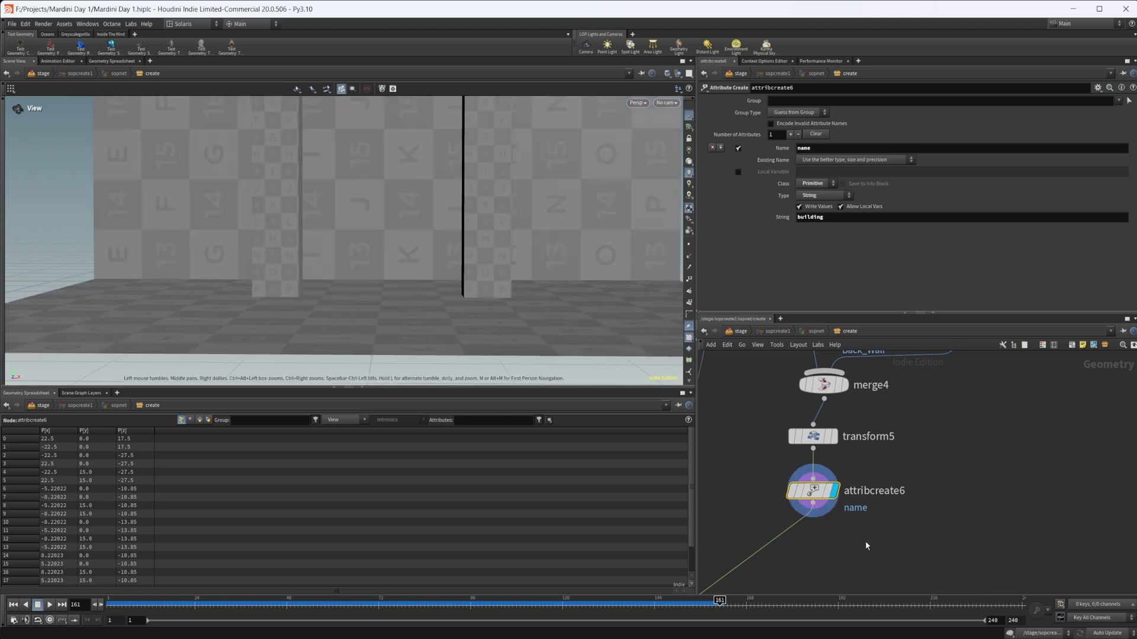
Step: Follow the network down to merge2 and display it to view all branches combined
middle_drag(832, 559, 949, 470)
scroll(949, 470, down, 3)
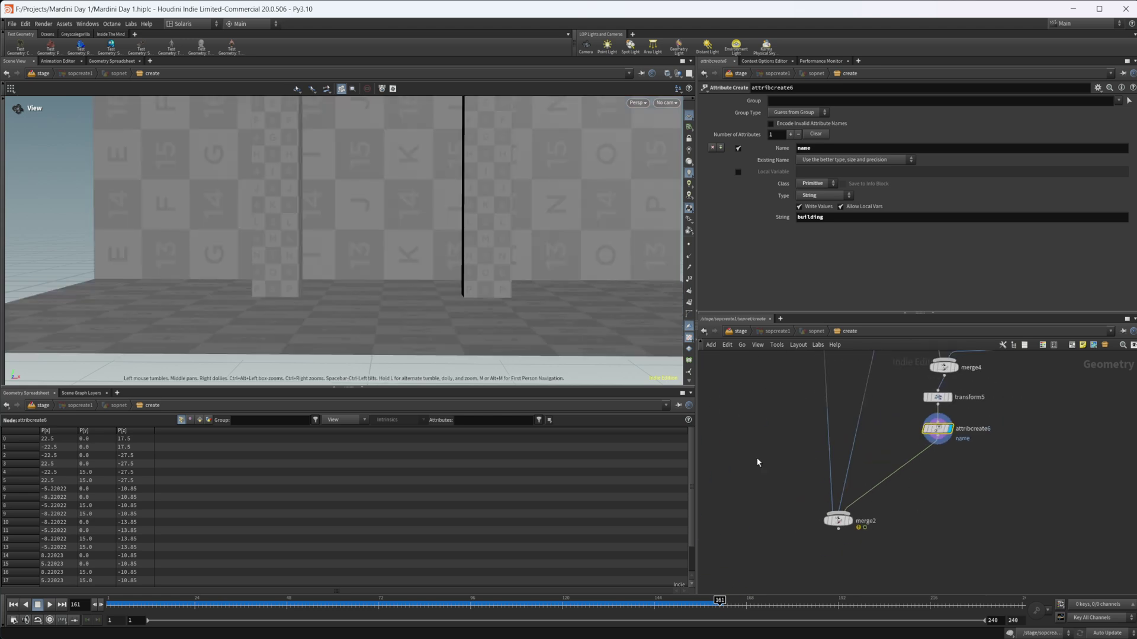
click(835, 520)
click(849, 521)
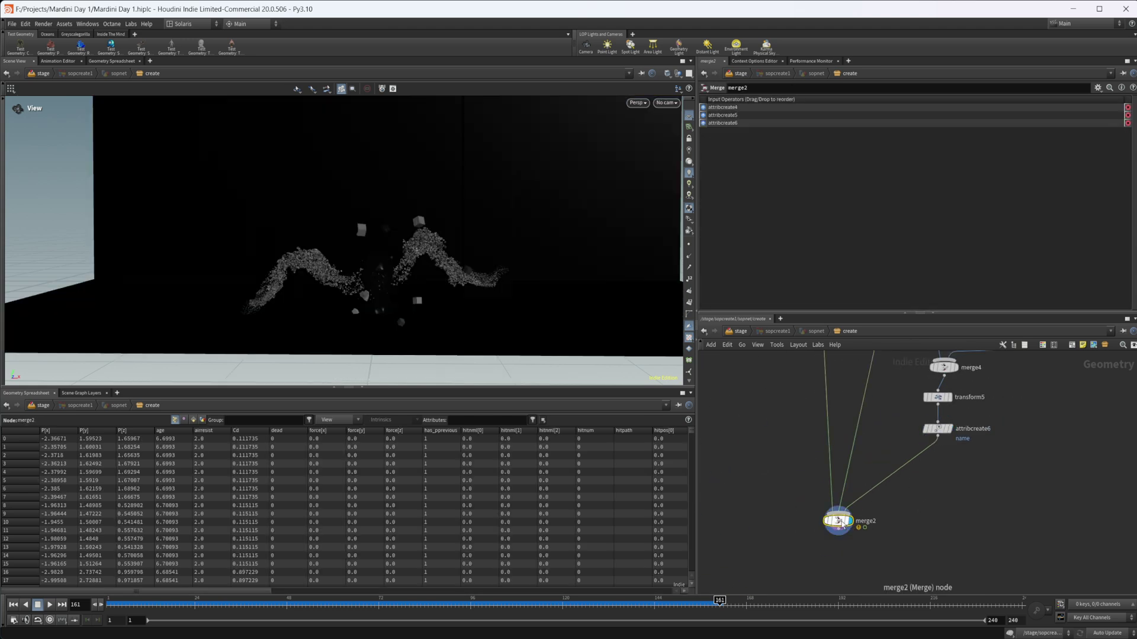
Step: Return to the stage level and enter materiallibrary1 to look over its material subnetworks
click(747, 334)
middle_drag(882, 457, 864, 419)
double_click(804, 417)
key(l)
drag(786, 453, 1007, 590)
middle_drag(982, 575, 911, 544)
middle_drag(868, 472, 865, 540)
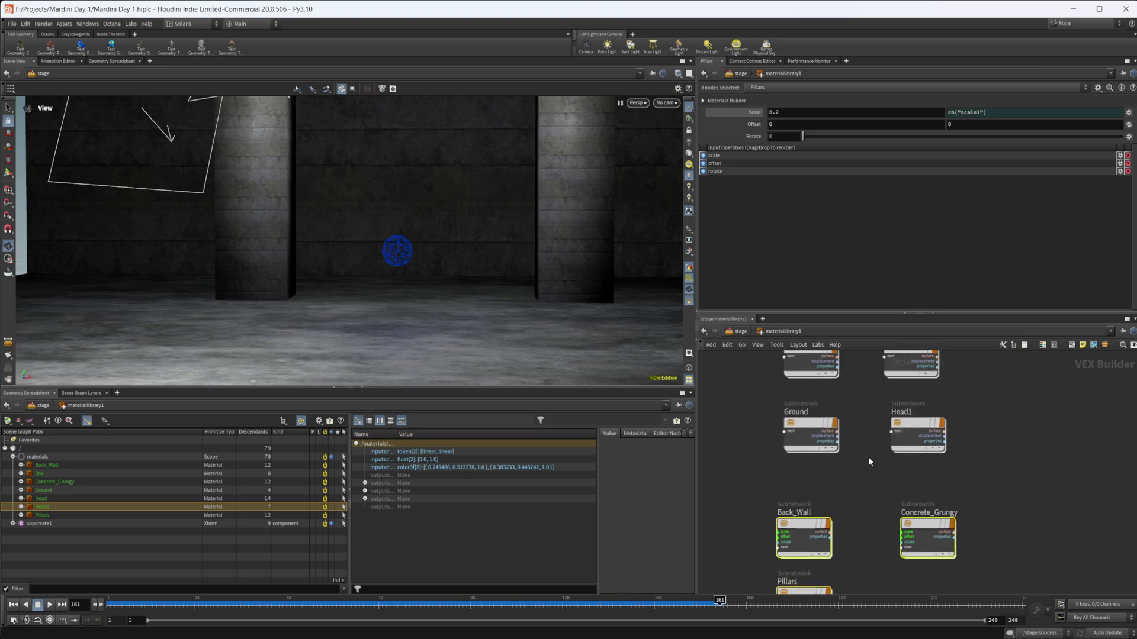
Step: Open the Box material subnetwork and view its whole shader network
middle_drag(869, 462, 841, 497)
click(792, 456)
scroll(841, 494, up, 2)
mouse_move(804, 429)
middle_drag(809, 418, 851, 466)
click(805, 413)
double_click(805, 413)
scroll(916, 472, down, 2)
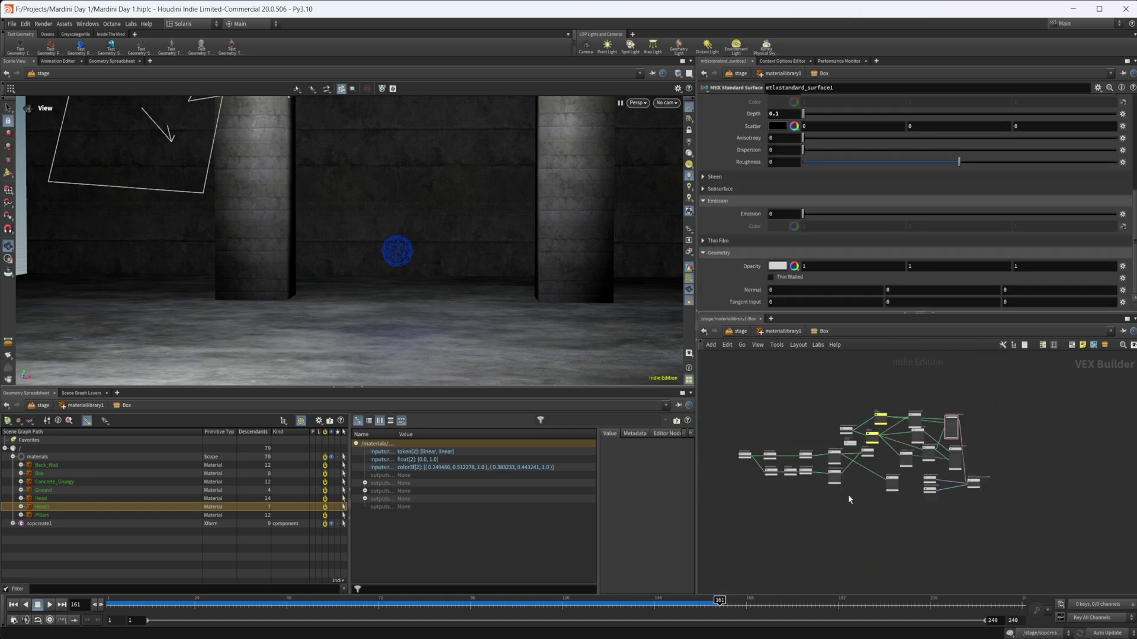
scroll(830, 508, up, 2)
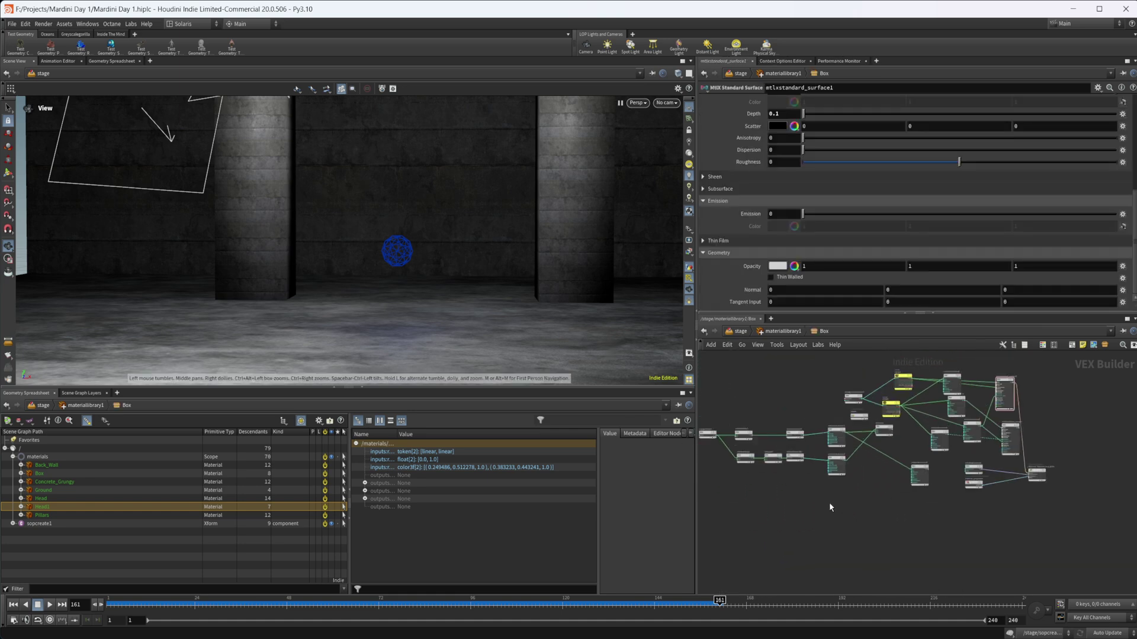
Step: Examine the Box material's ramp, random color and color correct nodes and how they connect to the surface shaders
scroll(830, 508, up, 3)
middle_drag(850, 498, 993, 506)
scroll(994, 507, down, 1)
drag(782, 403, 1090, 543)
scroll(865, 556, up, 5)
middle_drag(901, 362, 849, 509)
click(757, 418)
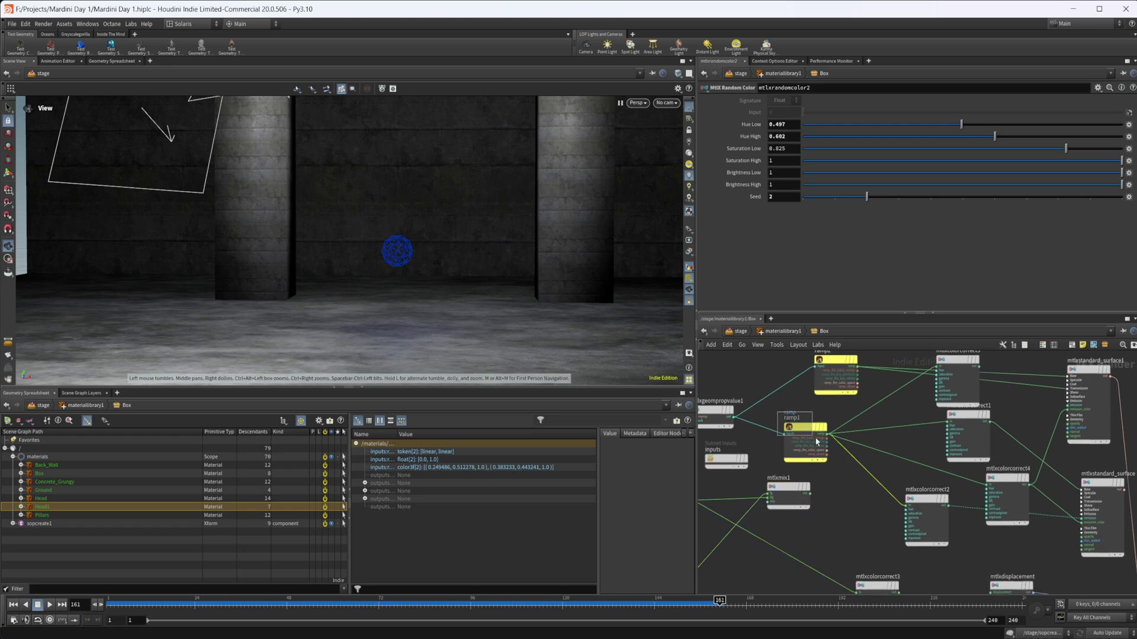
drag(838, 453, 1028, 526)
middle_drag(944, 371, 940, 407)
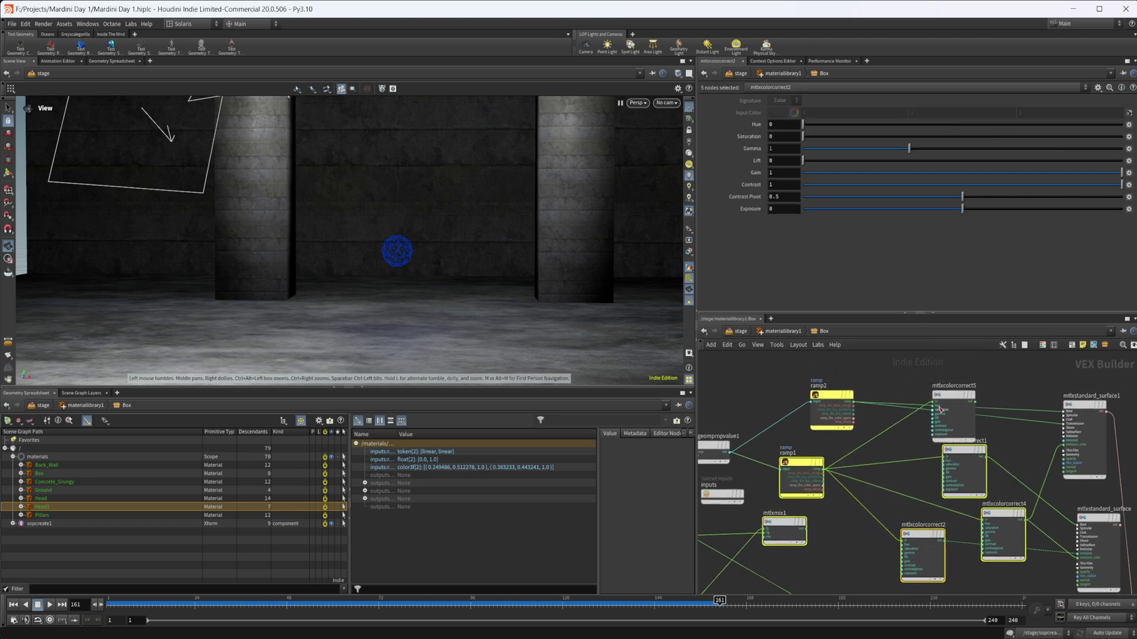
click(942, 407)
middle_drag(1028, 577, 882, 556)
middle_drag(753, 456, 838, 487)
middle_drag(853, 416, 819, 410)
Step: Inspect mtlxgeompropvalue1 in the Box material and check its displayColor geometry property
click(787, 481)
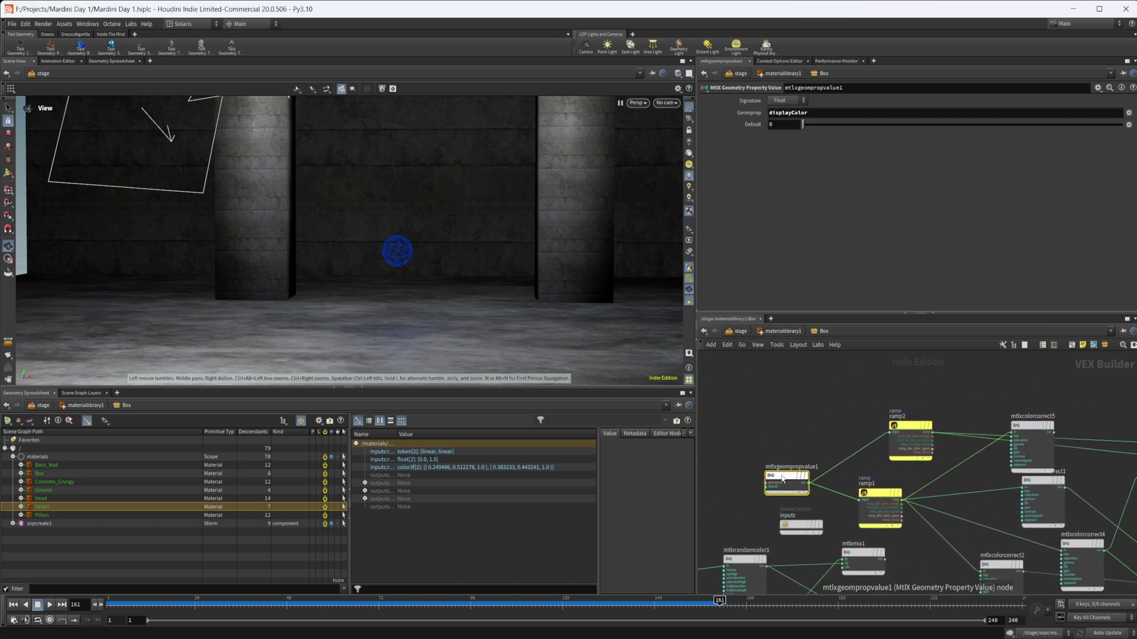
scroll(795, 450, up, 2)
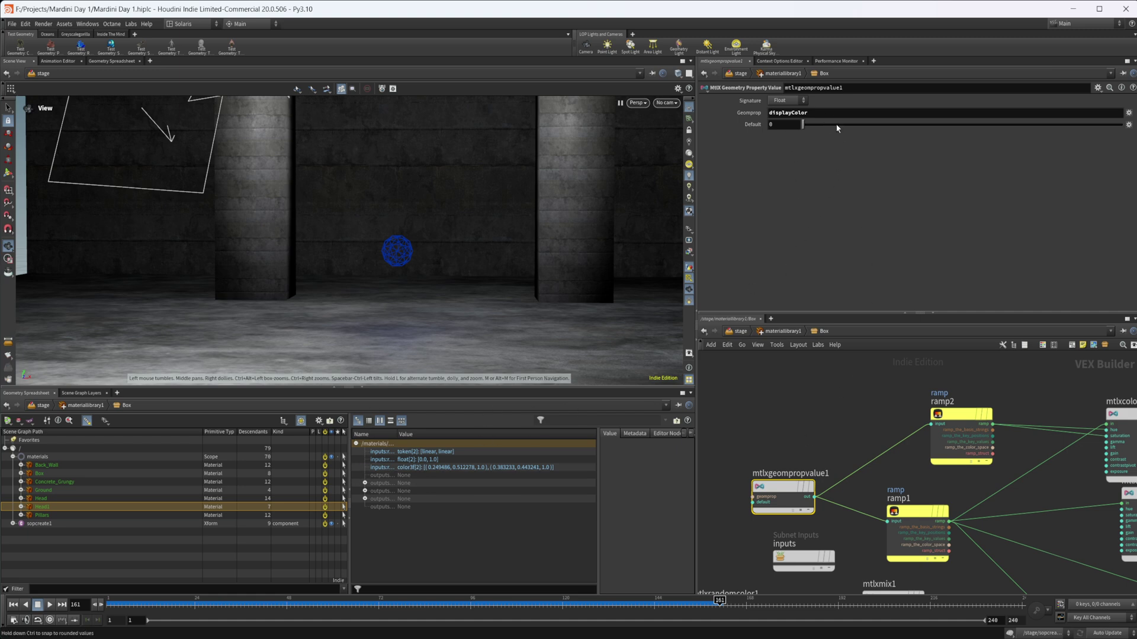
drag(823, 113, 766, 113)
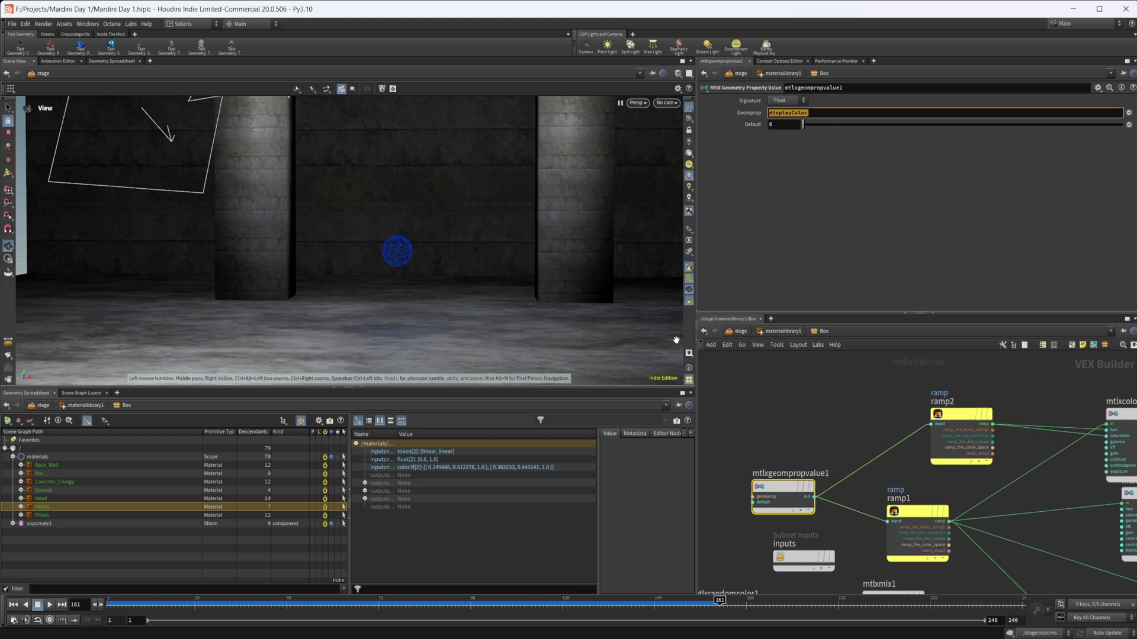
click(817, 444)
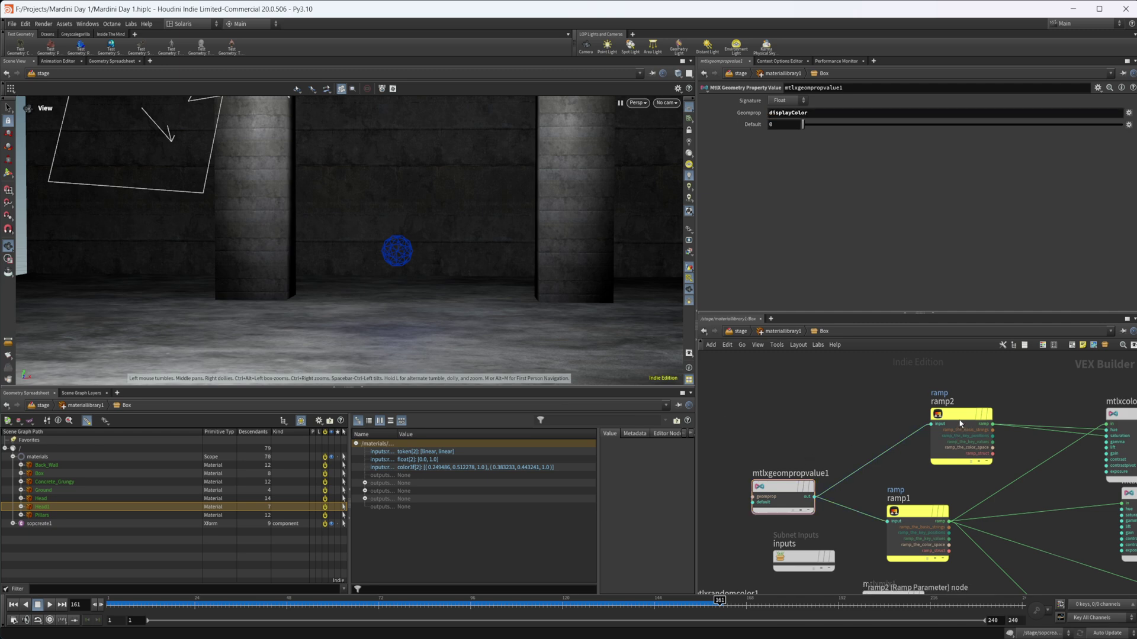
Step: Compare the default color gradients of ramp2 and ramp1 in the Box material
click(960, 424)
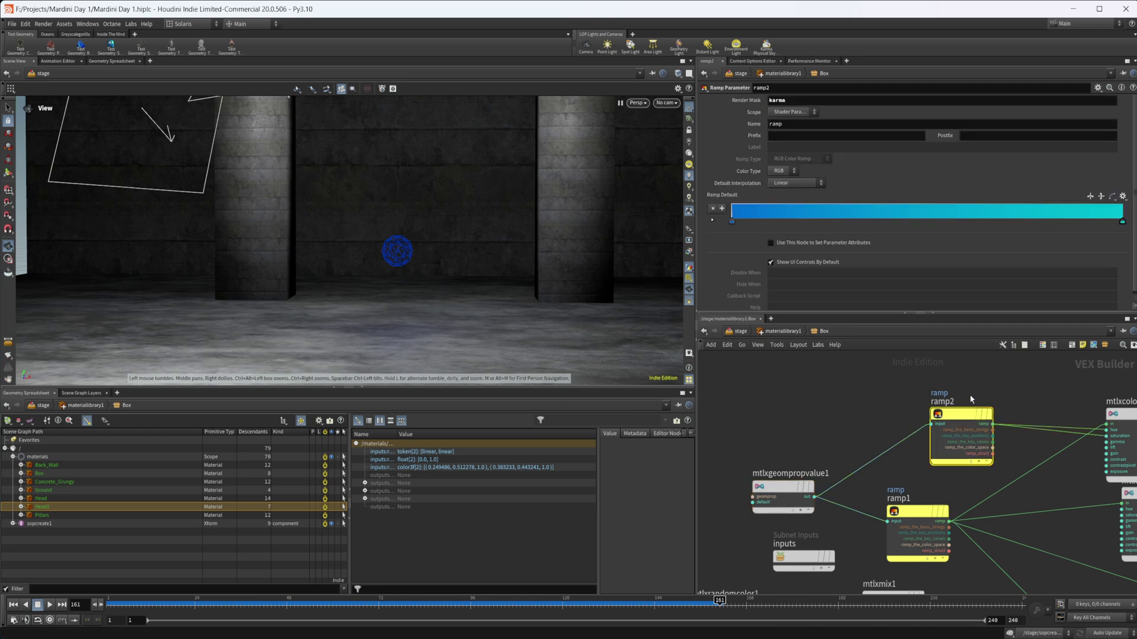
middle_drag(854, 385, 791, 390)
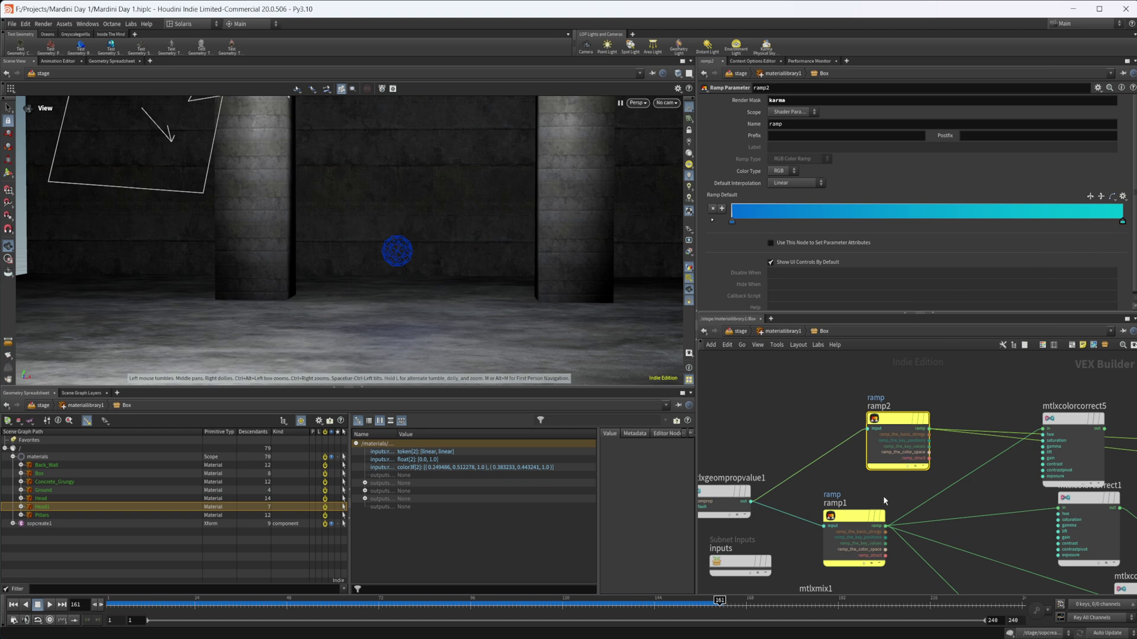
click(870, 512)
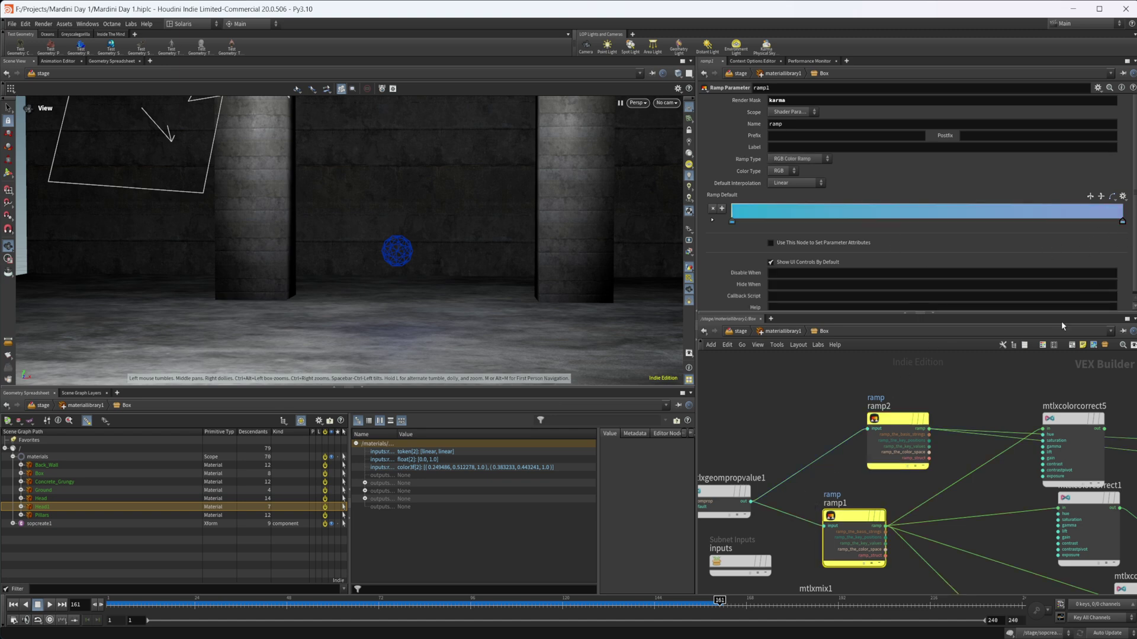
click(895, 420)
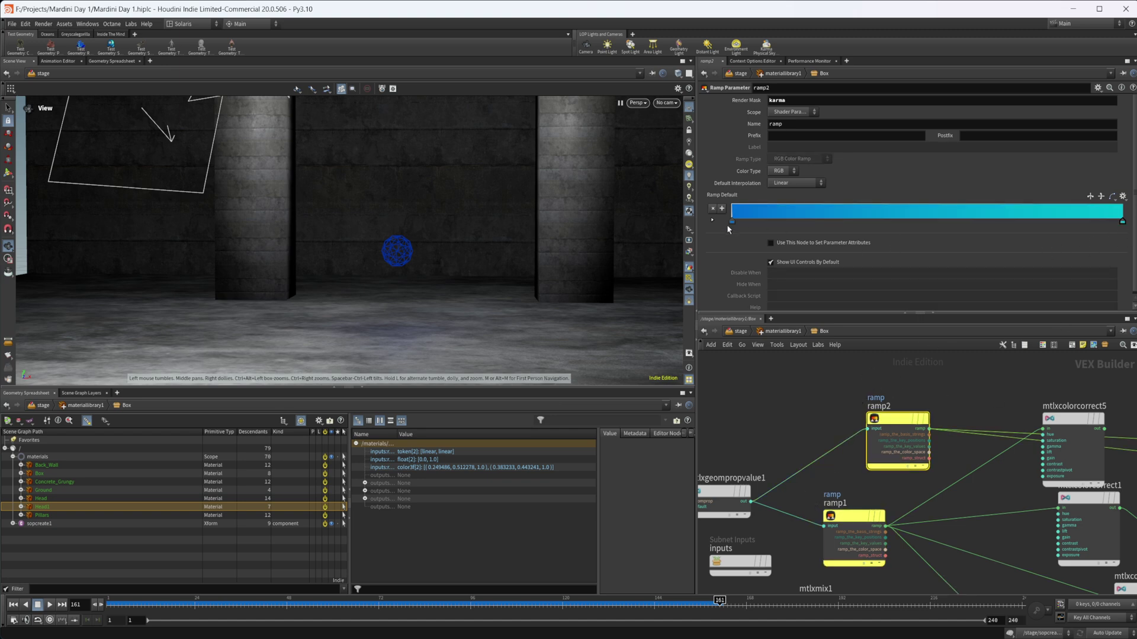
Step: Review the Base, Specular, Transmission, Emission and Geometry settings of mtlxstandard_surface1 in the Box material
middle_drag(929, 396, 771, 425)
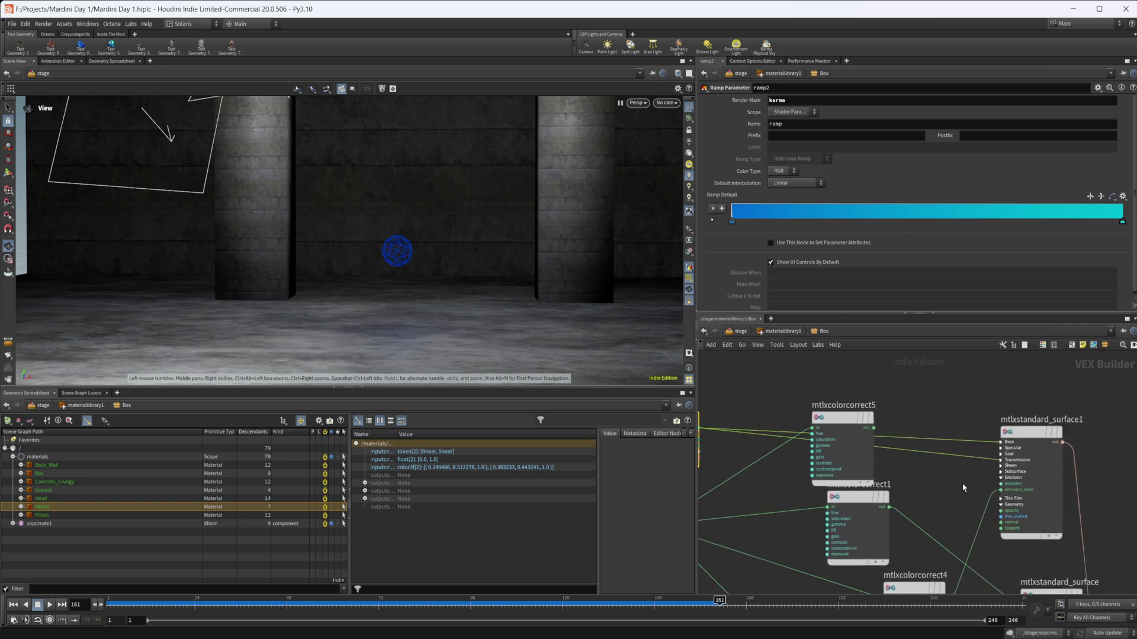
middle_drag(963, 488, 980, 484)
click(1046, 438)
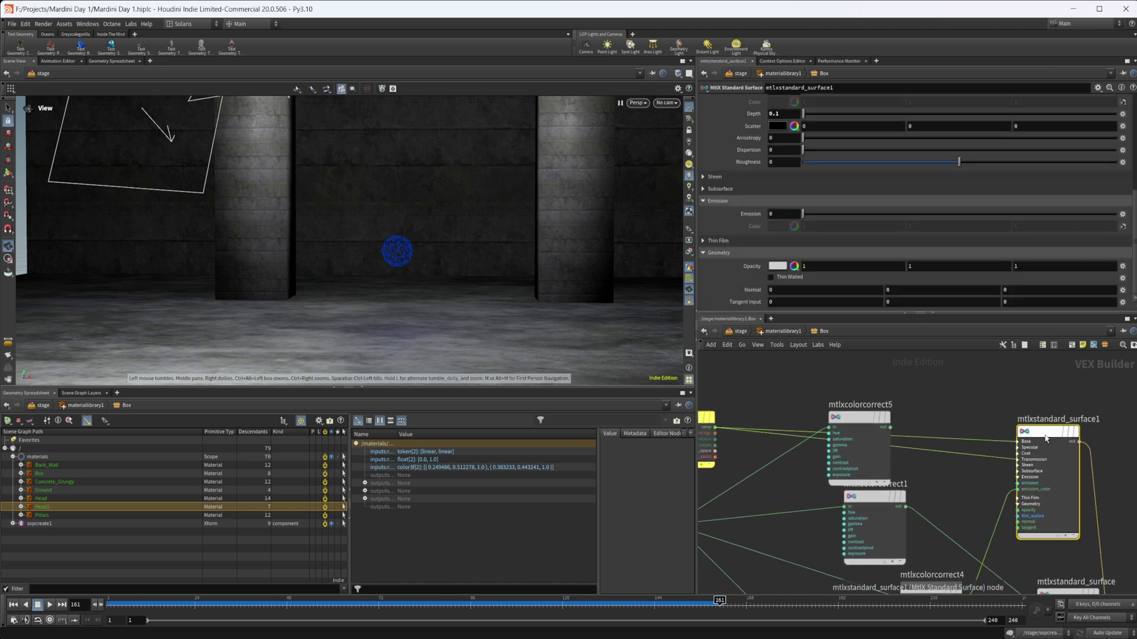
scroll(778, 192, up, 10)
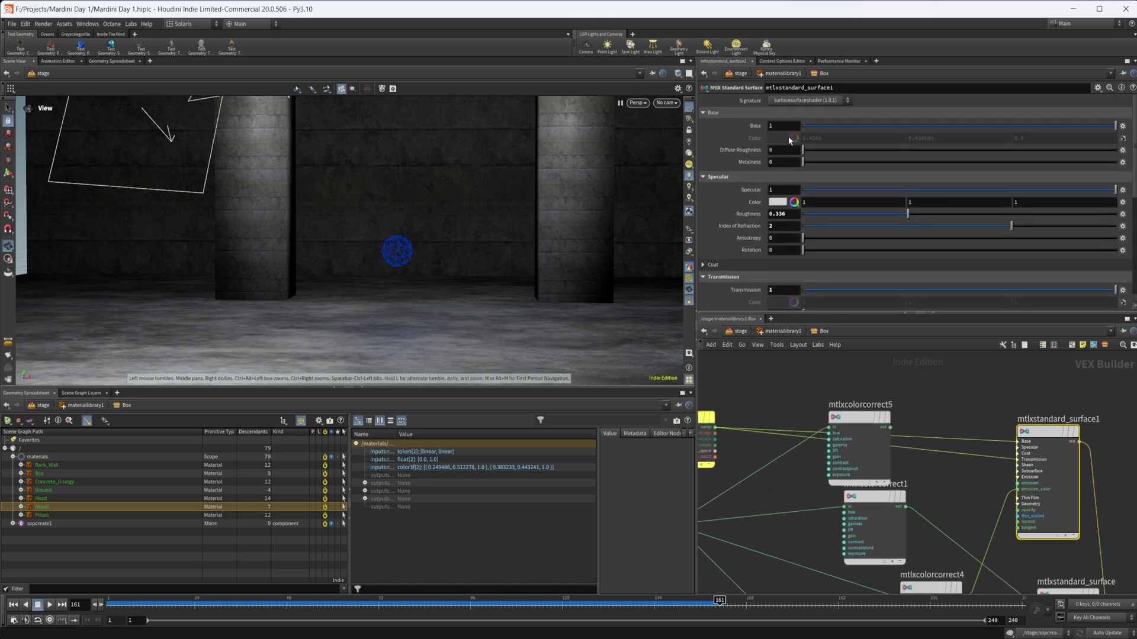
scroll(769, 184, down, 4)
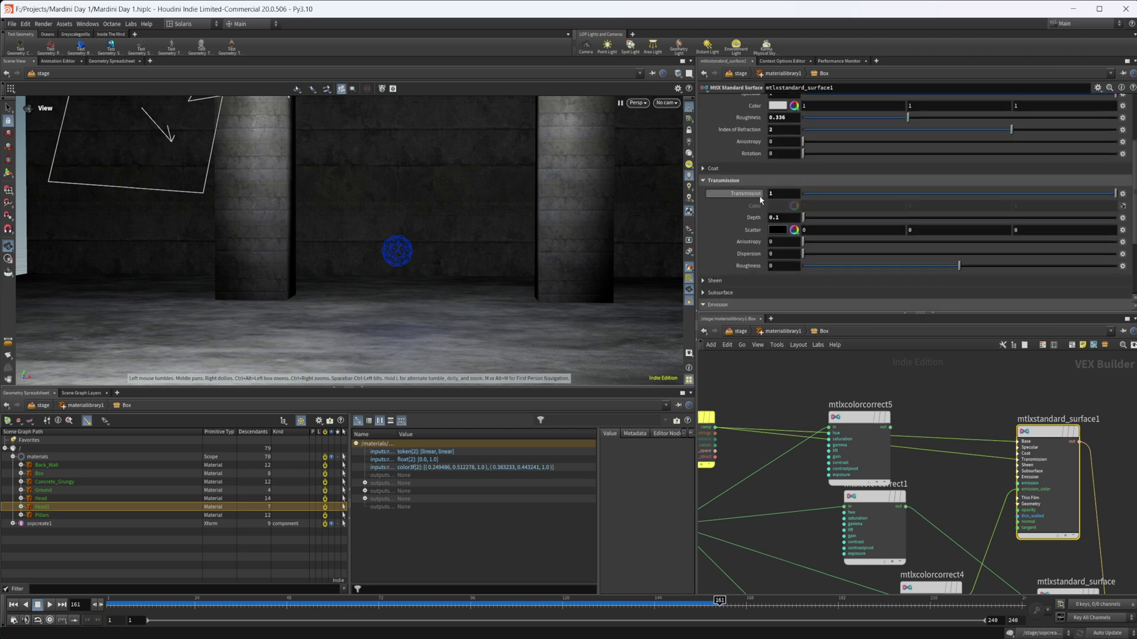
click(778, 217)
scroll(744, 245, down, 2)
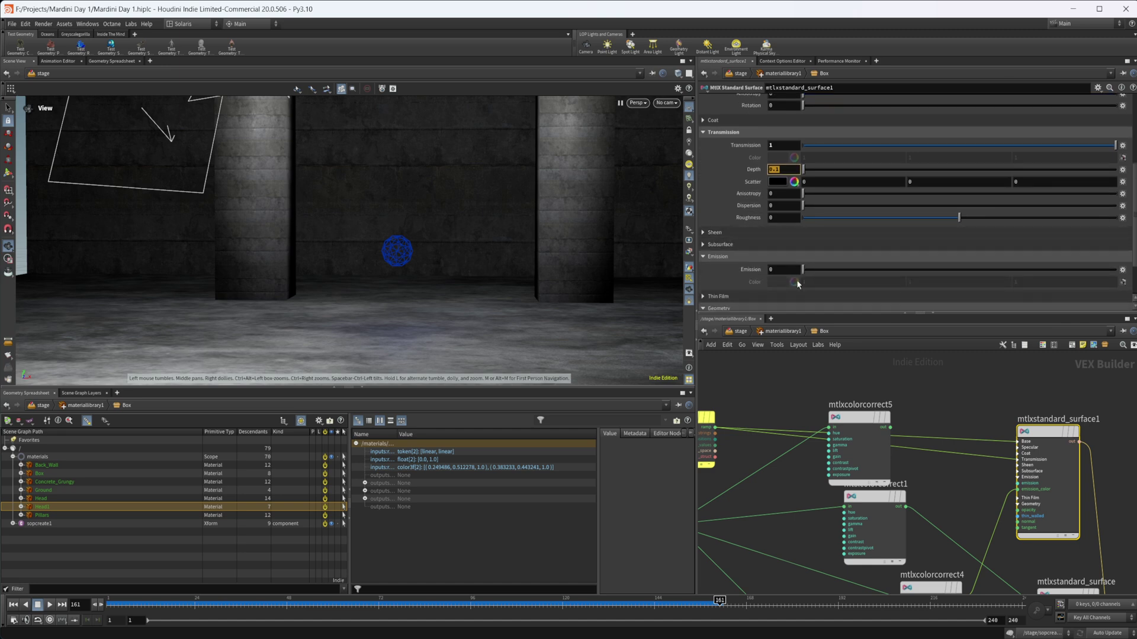
click(772, 403)
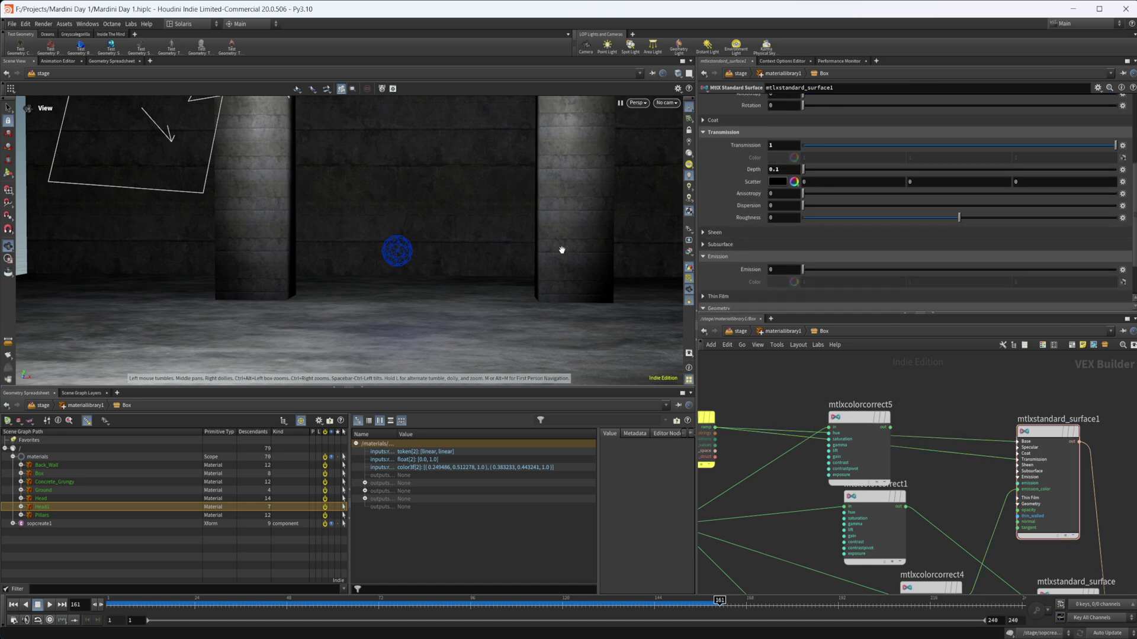
scroll(745, 261, down, 1)
scroll(744, 255, up, 2)
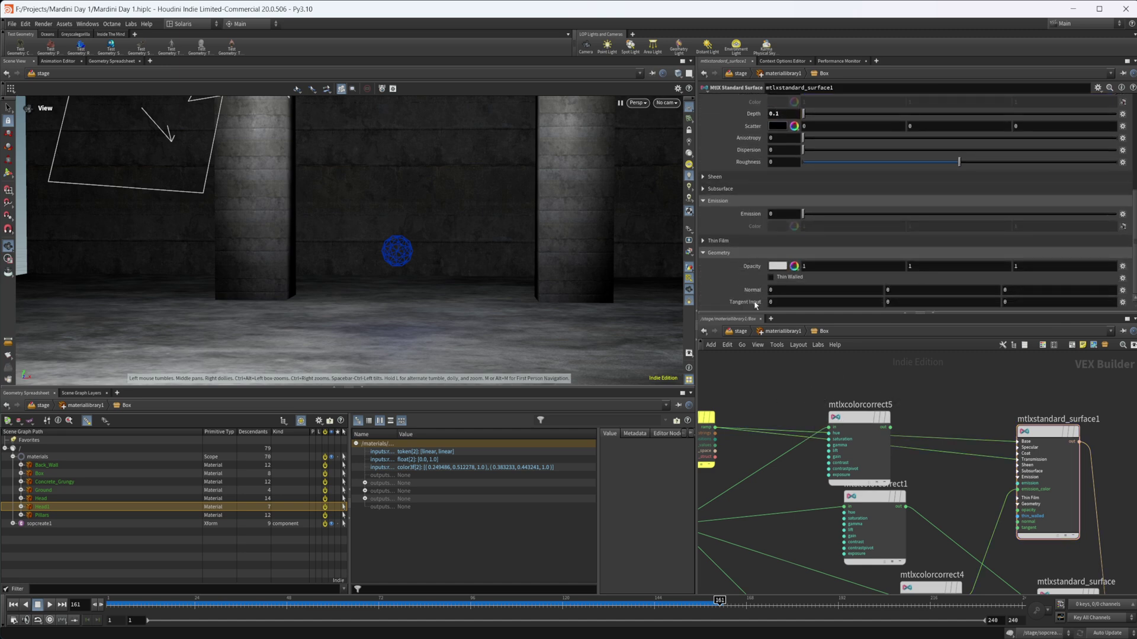
Step: Go back to materiallibrary1 and open the Head1 material subnetwork at the start of its shader network
click(782, 332)
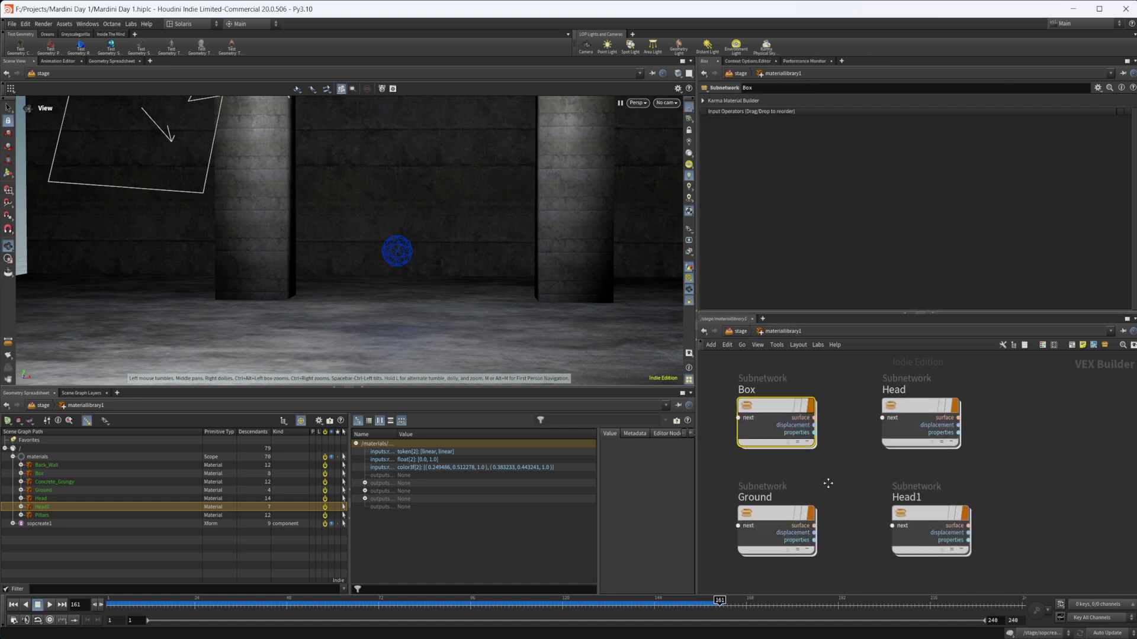
click(915, 406)
scroll(906, 476, down, 1)
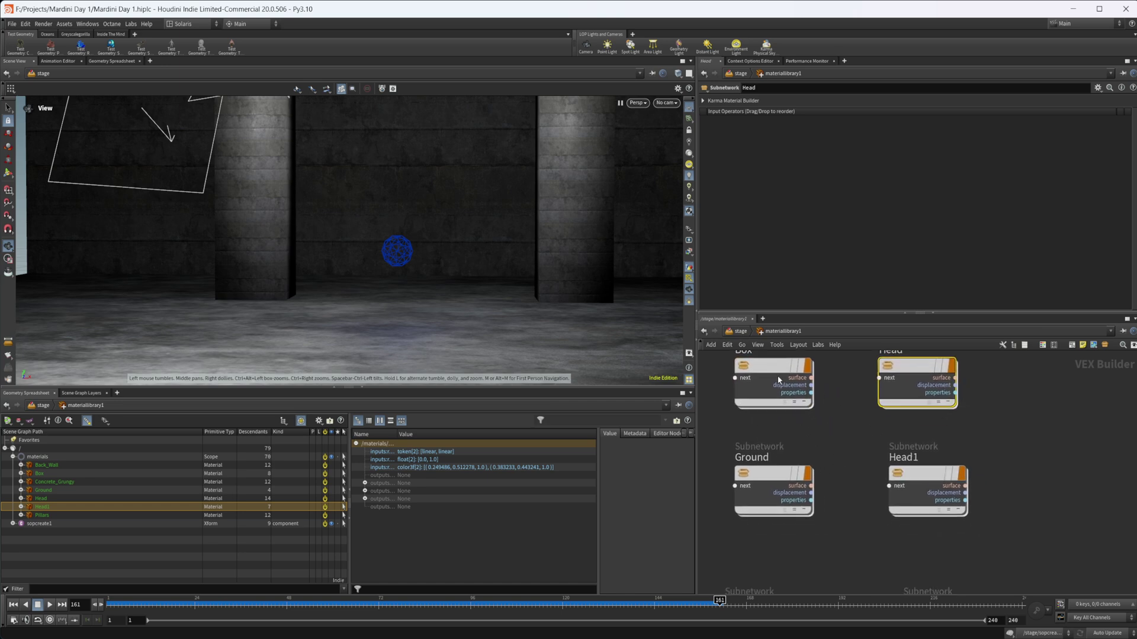
click(788, 388)
double_click(929, 476)
middle_drag(865, 515, 1103, 545)
middle_drag(850, 478, 918, 524)
scroll(804, 437, up, 2)
Step: Check the Head1 material's mtlxgeompropvalue1, const1 and ramp2 nodes and follow the ramp's connections toward mtlxstandard_surface1
click(820, 461)
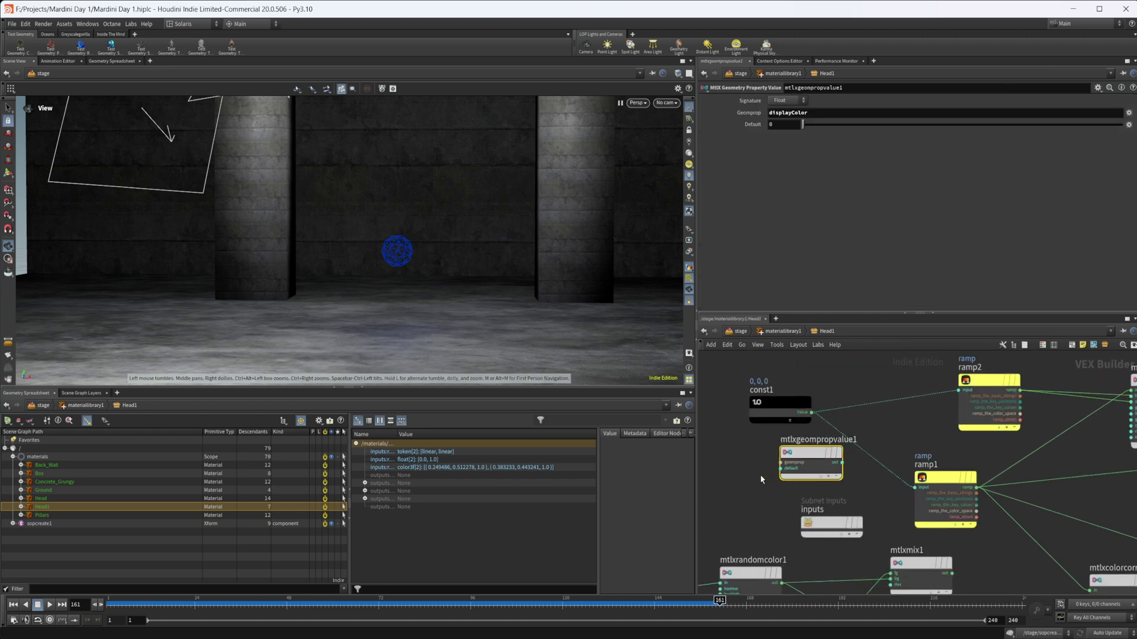
mouse_move(742, 480)
middle_down()
mouse_move(709, 486)
mouse_move(744, 494)
middle_up()
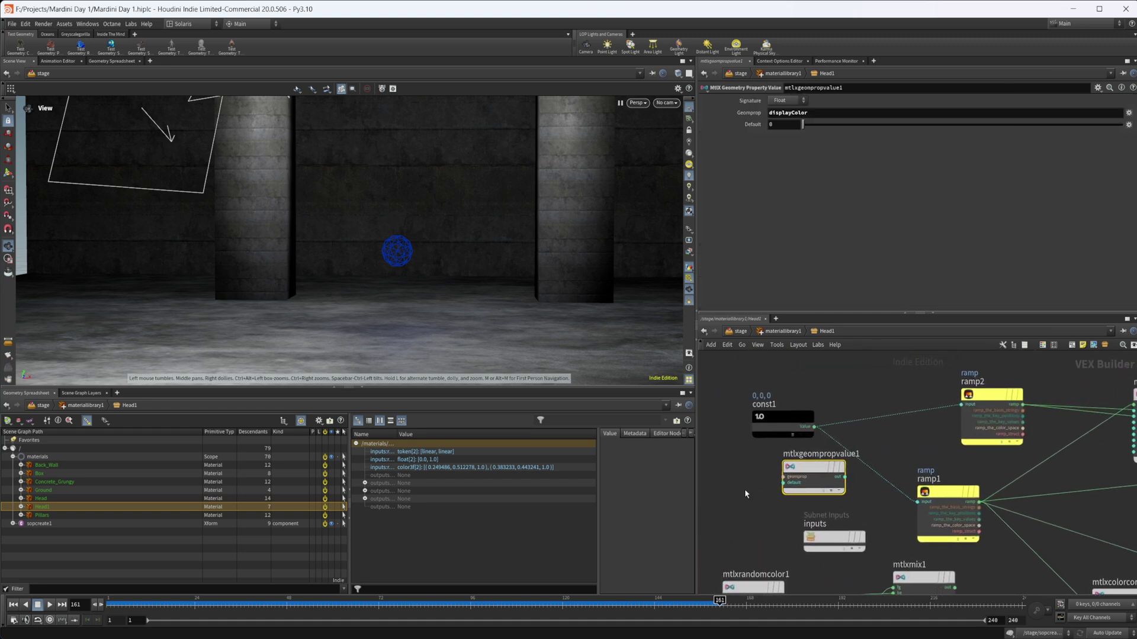
click(783, 419)
middle_drag(840, 427, 732, 429)
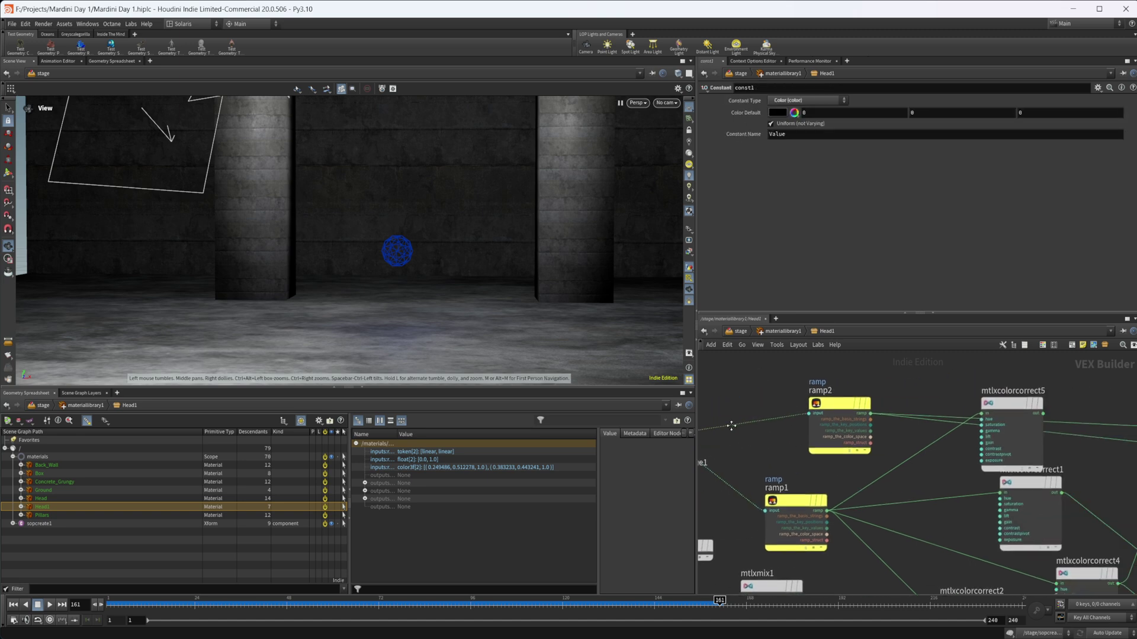
click(840, 404)
middle_drag(1004, 430, 805, 429)
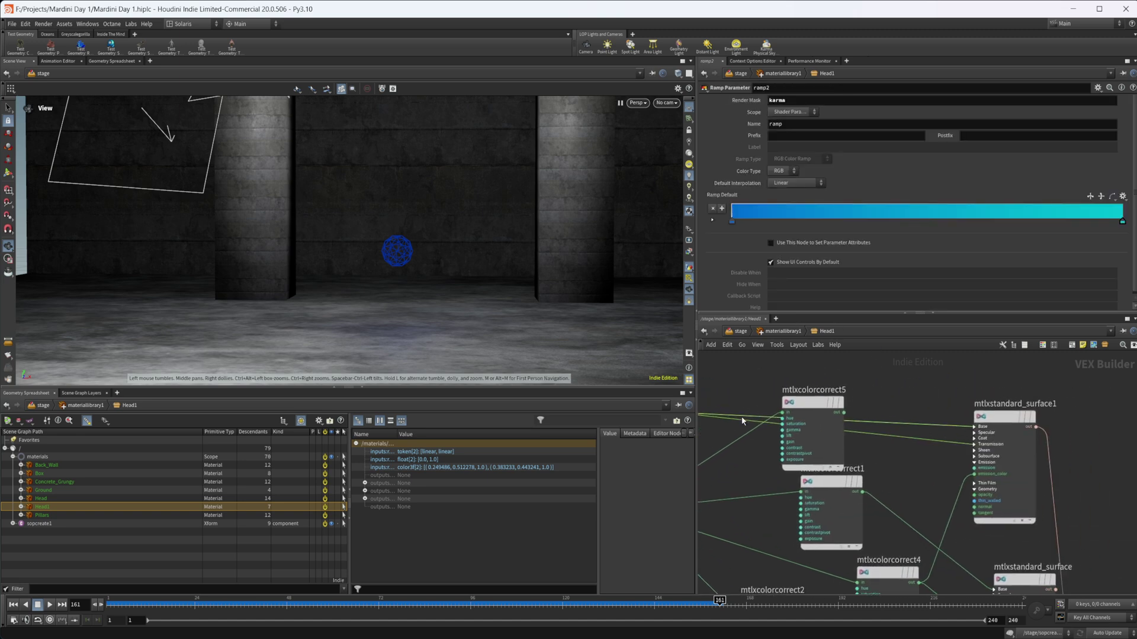
Step: Review the Head1 surface shader's specular, transmission, emission and opacity settings, and return to materiallibrary1
click(1002, 417)
scroll(762, 219, up, 1)
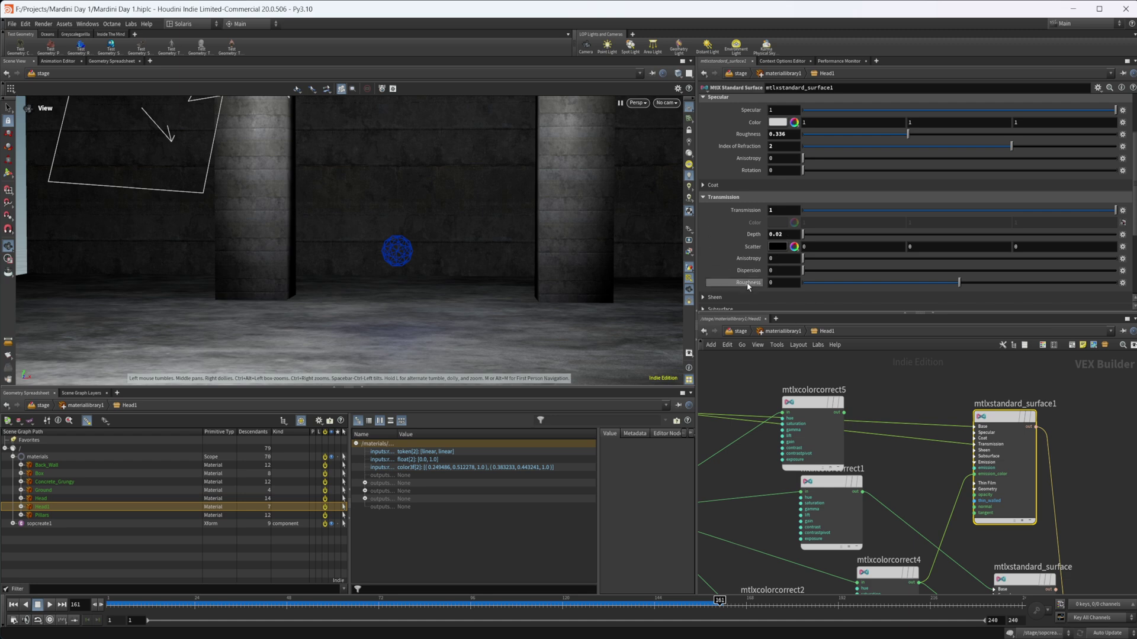
scroll(781, 273, down, 2)
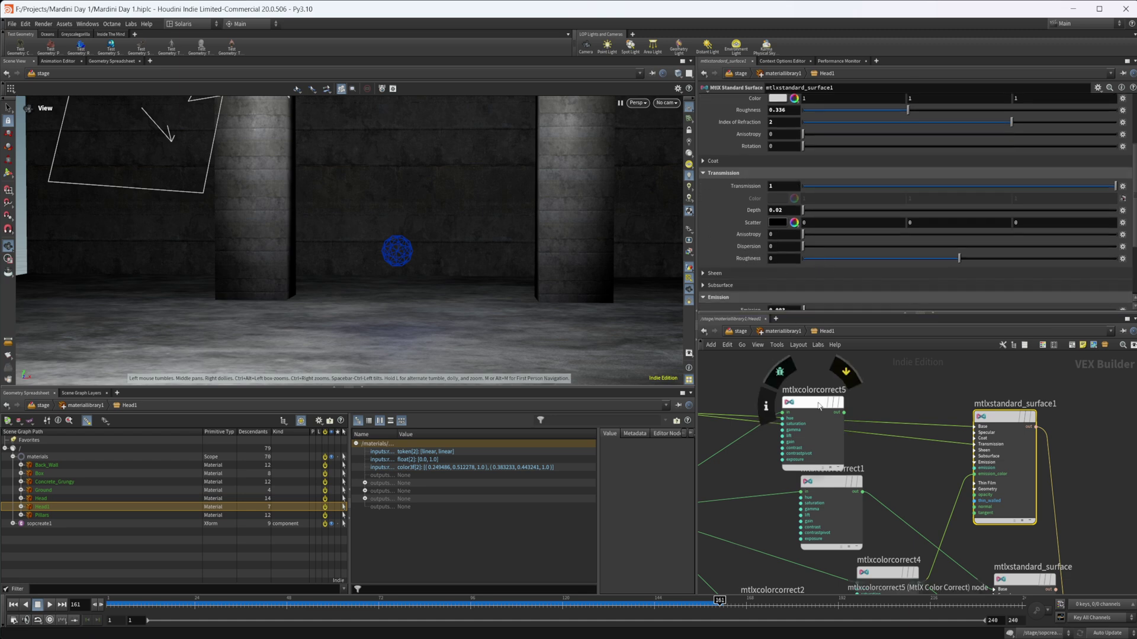
scroll(727, 222, up, 8)
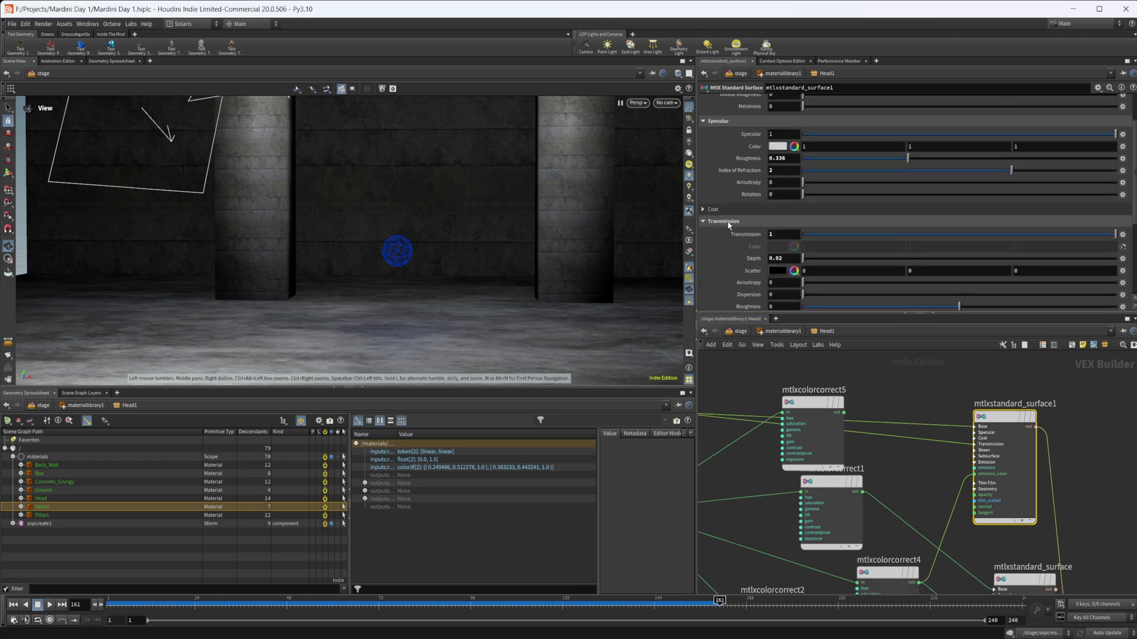
scroll(727, 222, down, 15)
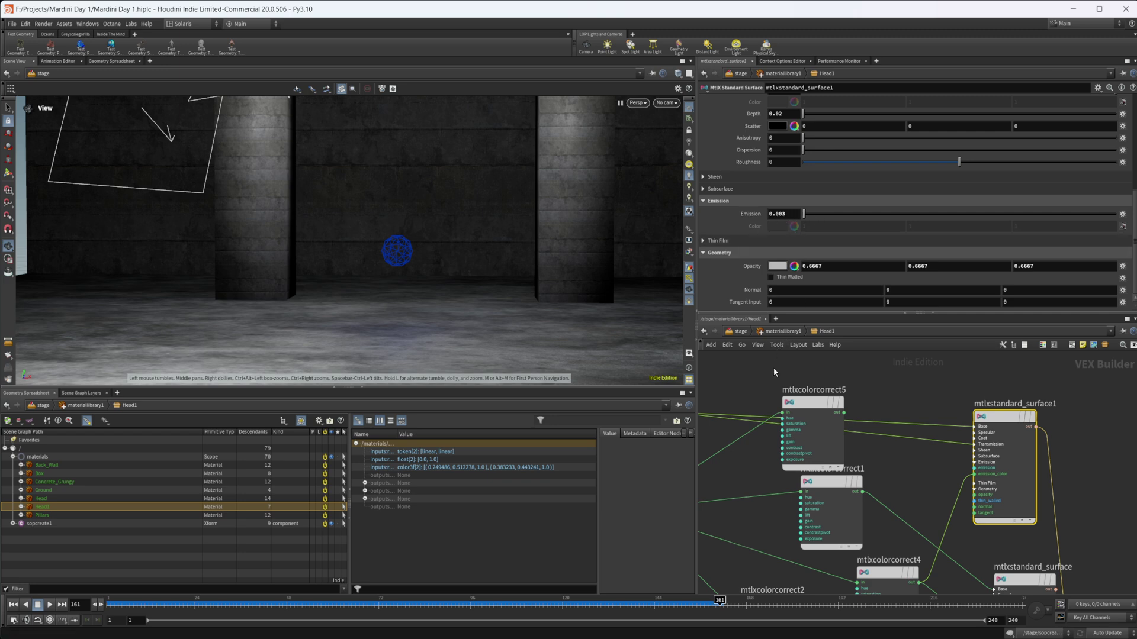
click(772, 334)
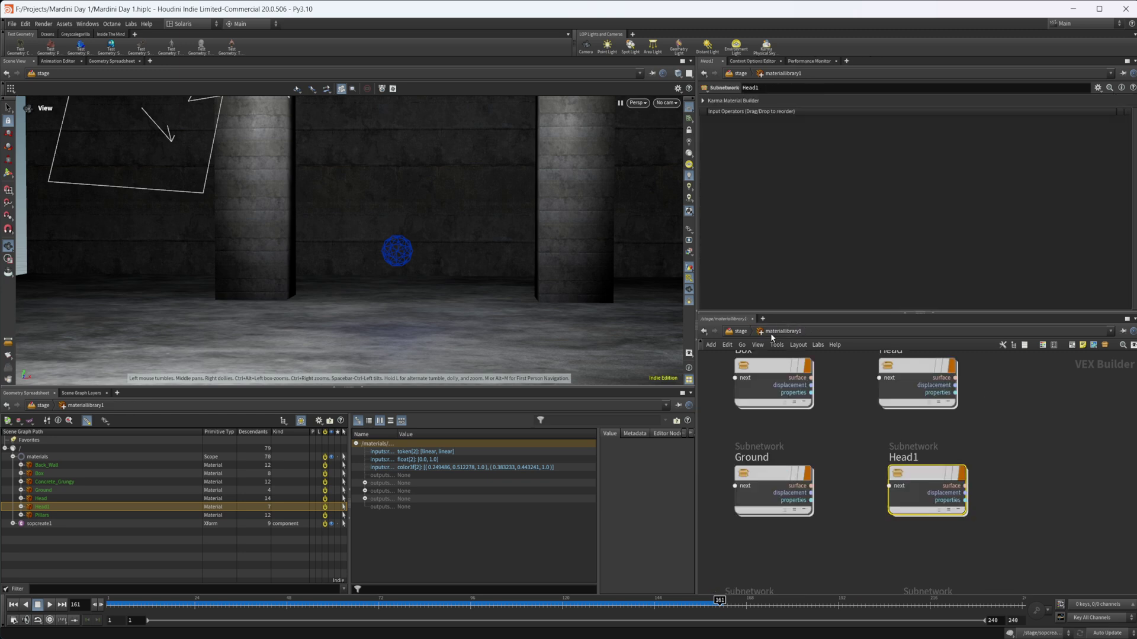
Step: Return to the stage network and bypass the materiallinker1 node to view the scene without its material assignments
click(738, 331)
middle_drag(888, 478, 820, 510)
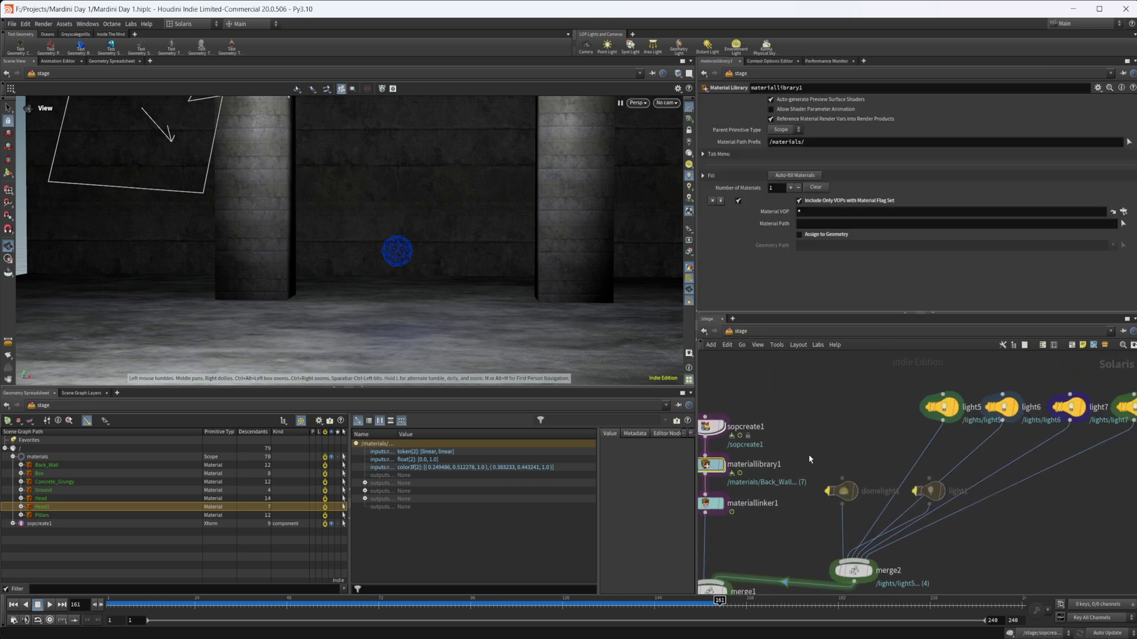
middle_drag(811, 465, 843, 477)
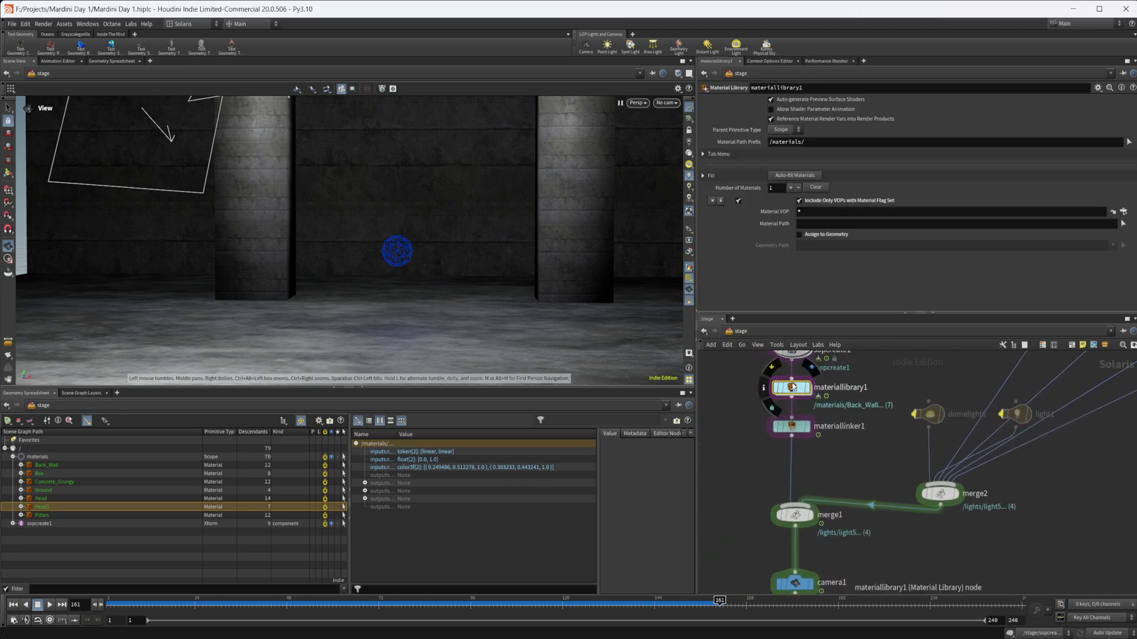
click(772, 406)
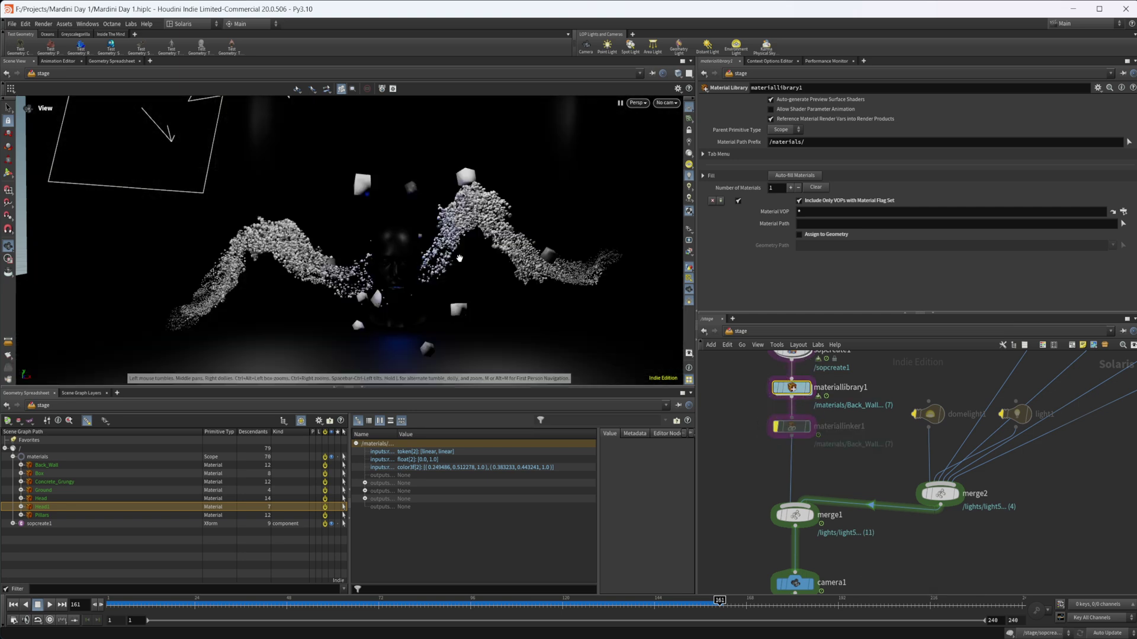
Step: Check light5's base properties and select light5, light6 and light7 together
middle_drag(1037, 401, 825, 495)
click(820, 432)
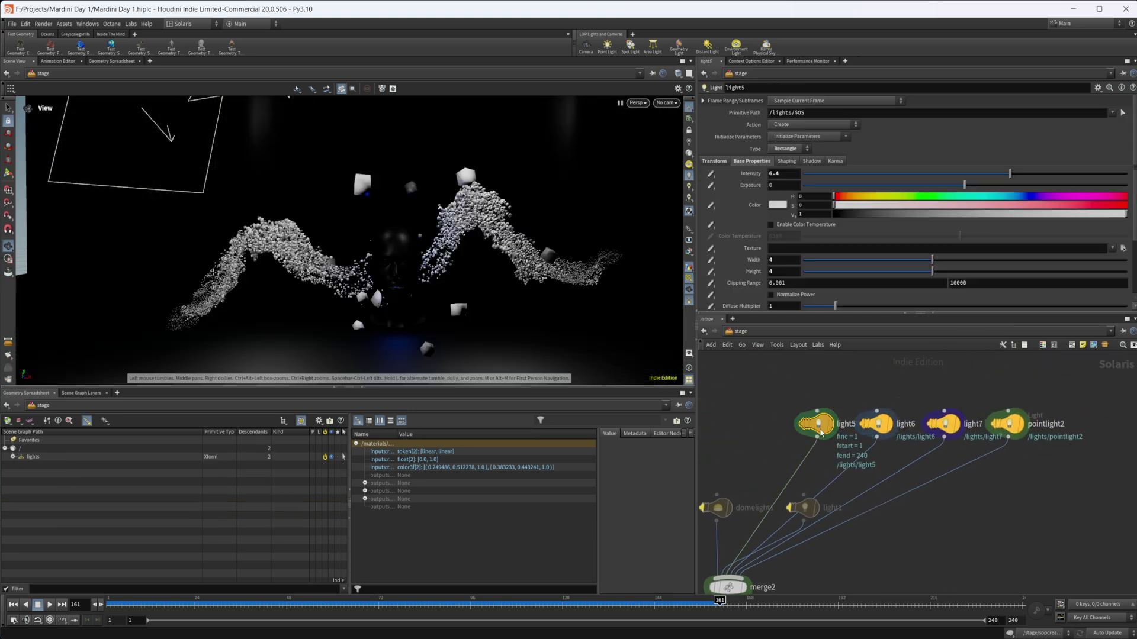
drag(794, 402, 965, 455)
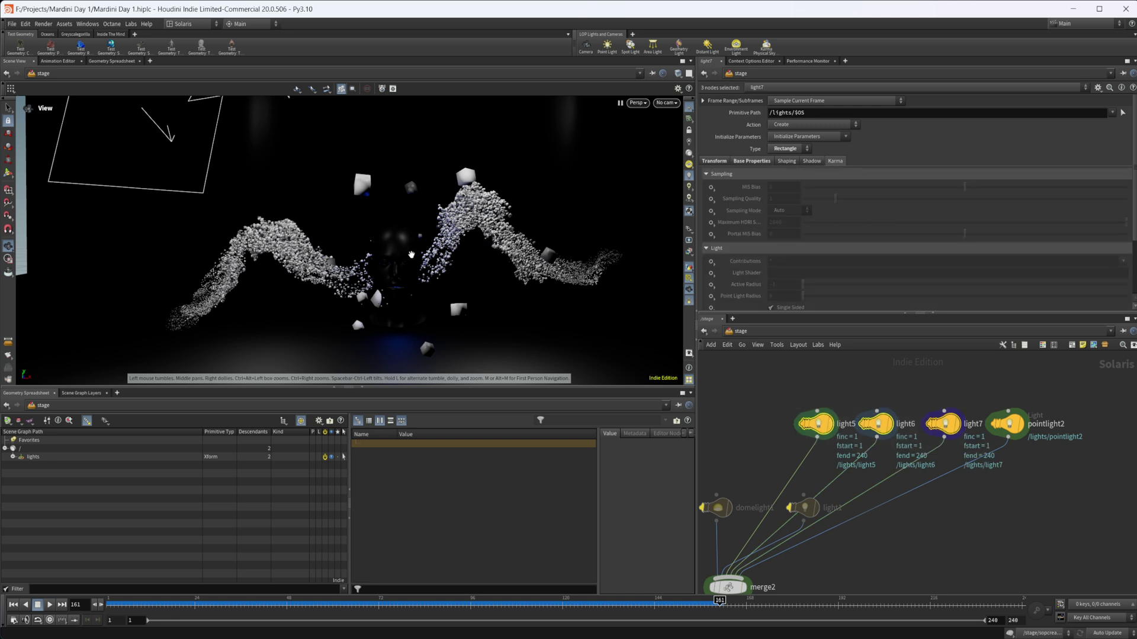
Step: Open pointlight2's base properties and re-enable the materiallinker1 node
middle_drag(962, 528, 1093, 459)
click(919, 436)
click(751, 464)
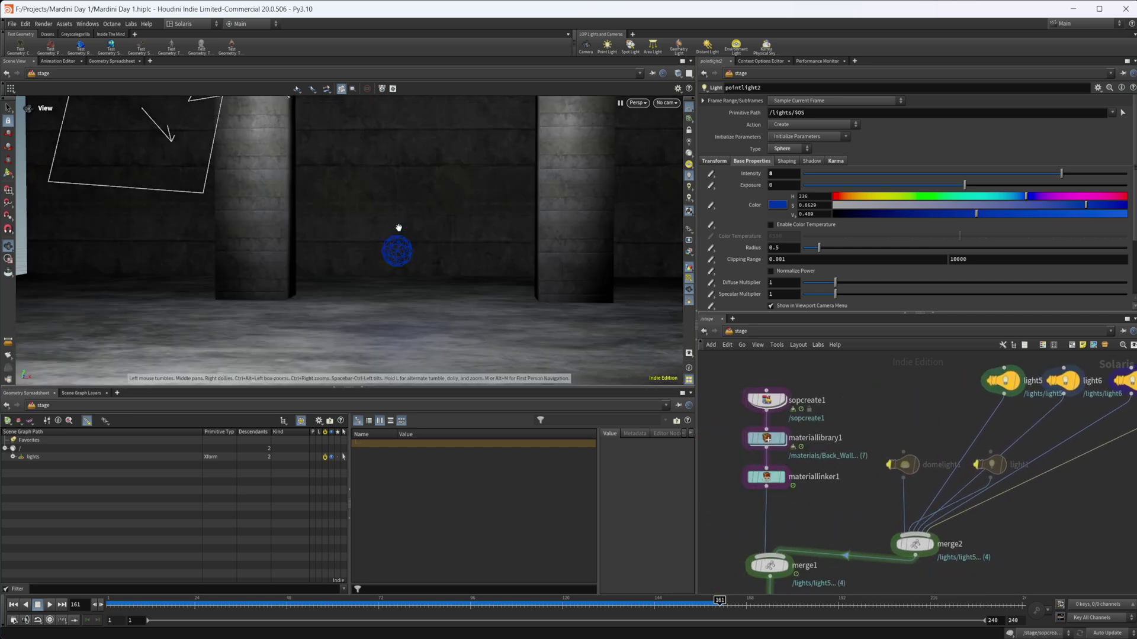
Step: Look over the light nodes and follow the stage network through merge2 and merge1 down to camera1 and karmarendersettings
middle_drag(1043, 494, 846, 537)
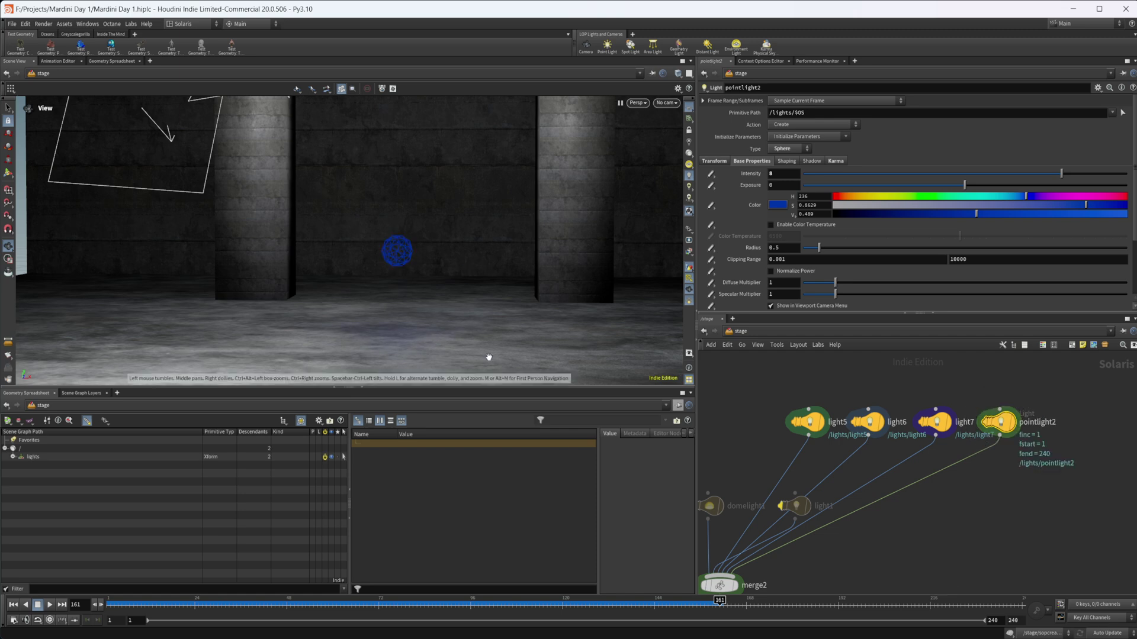
middle_drag(901, 555, 980, 474)
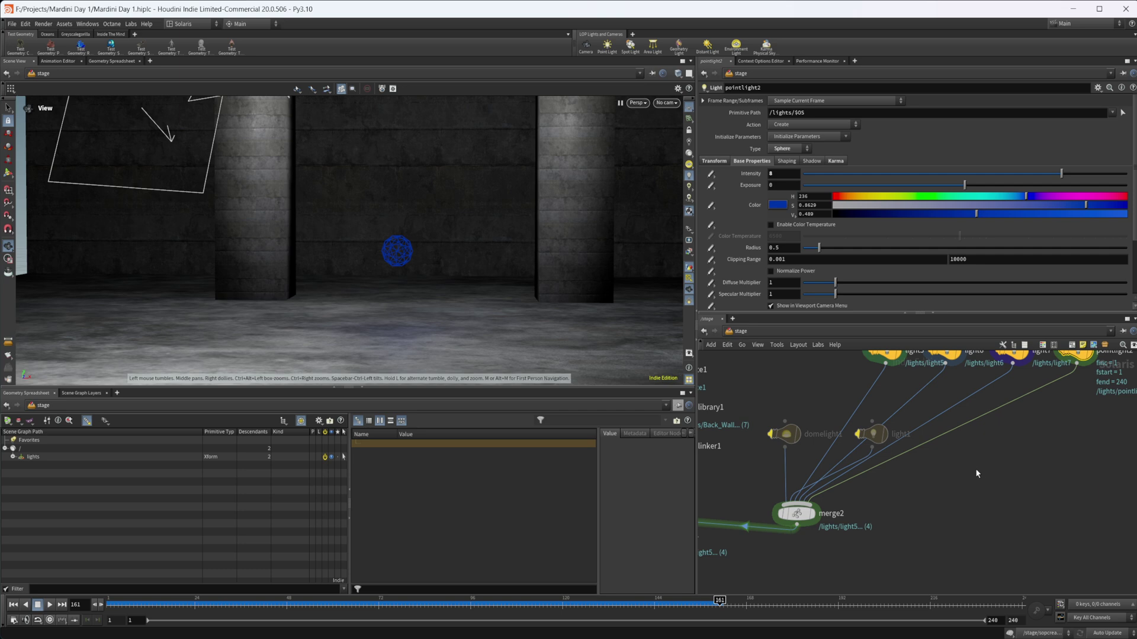
middle_drag(729, 472, 888, 481)
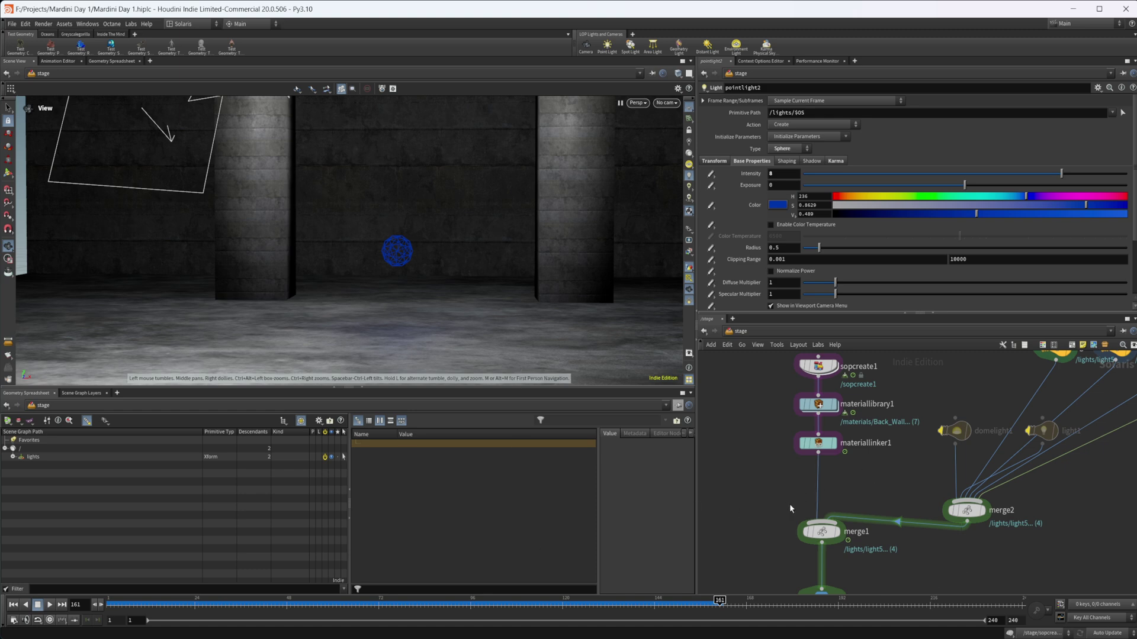
middle_drag(783, 505, 777, 475)
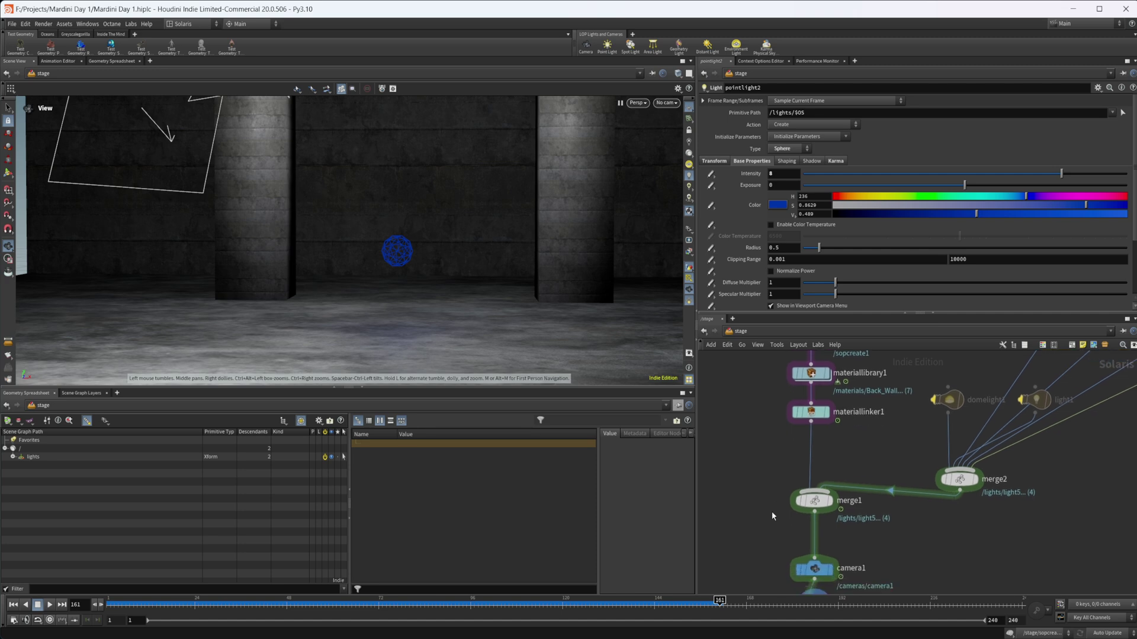
middle_drag(772, 517, 780, 458)
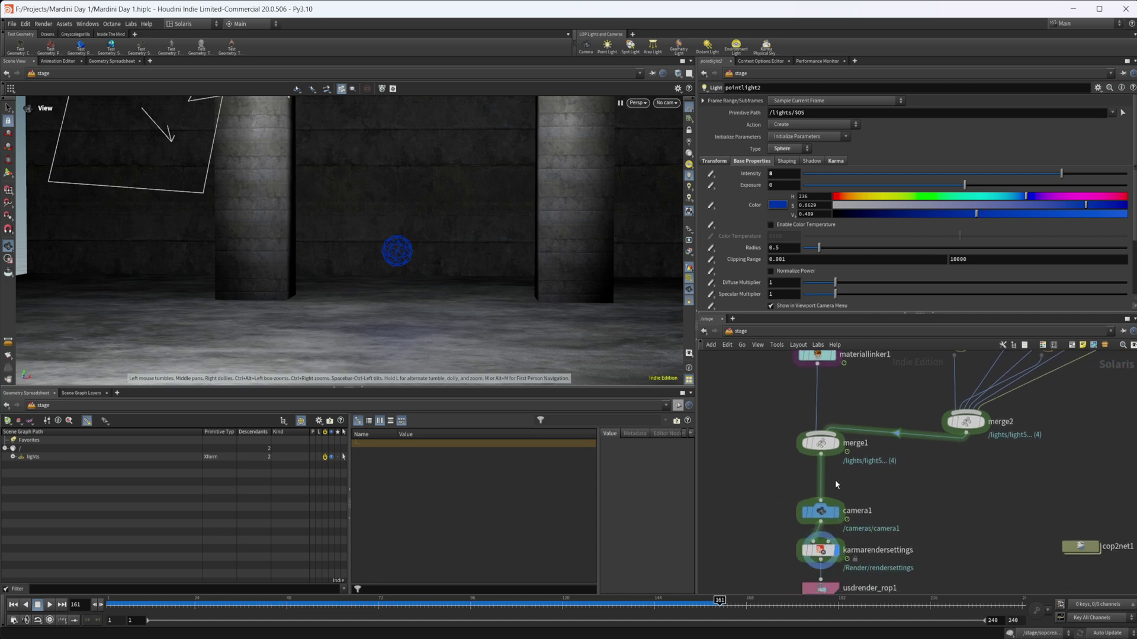